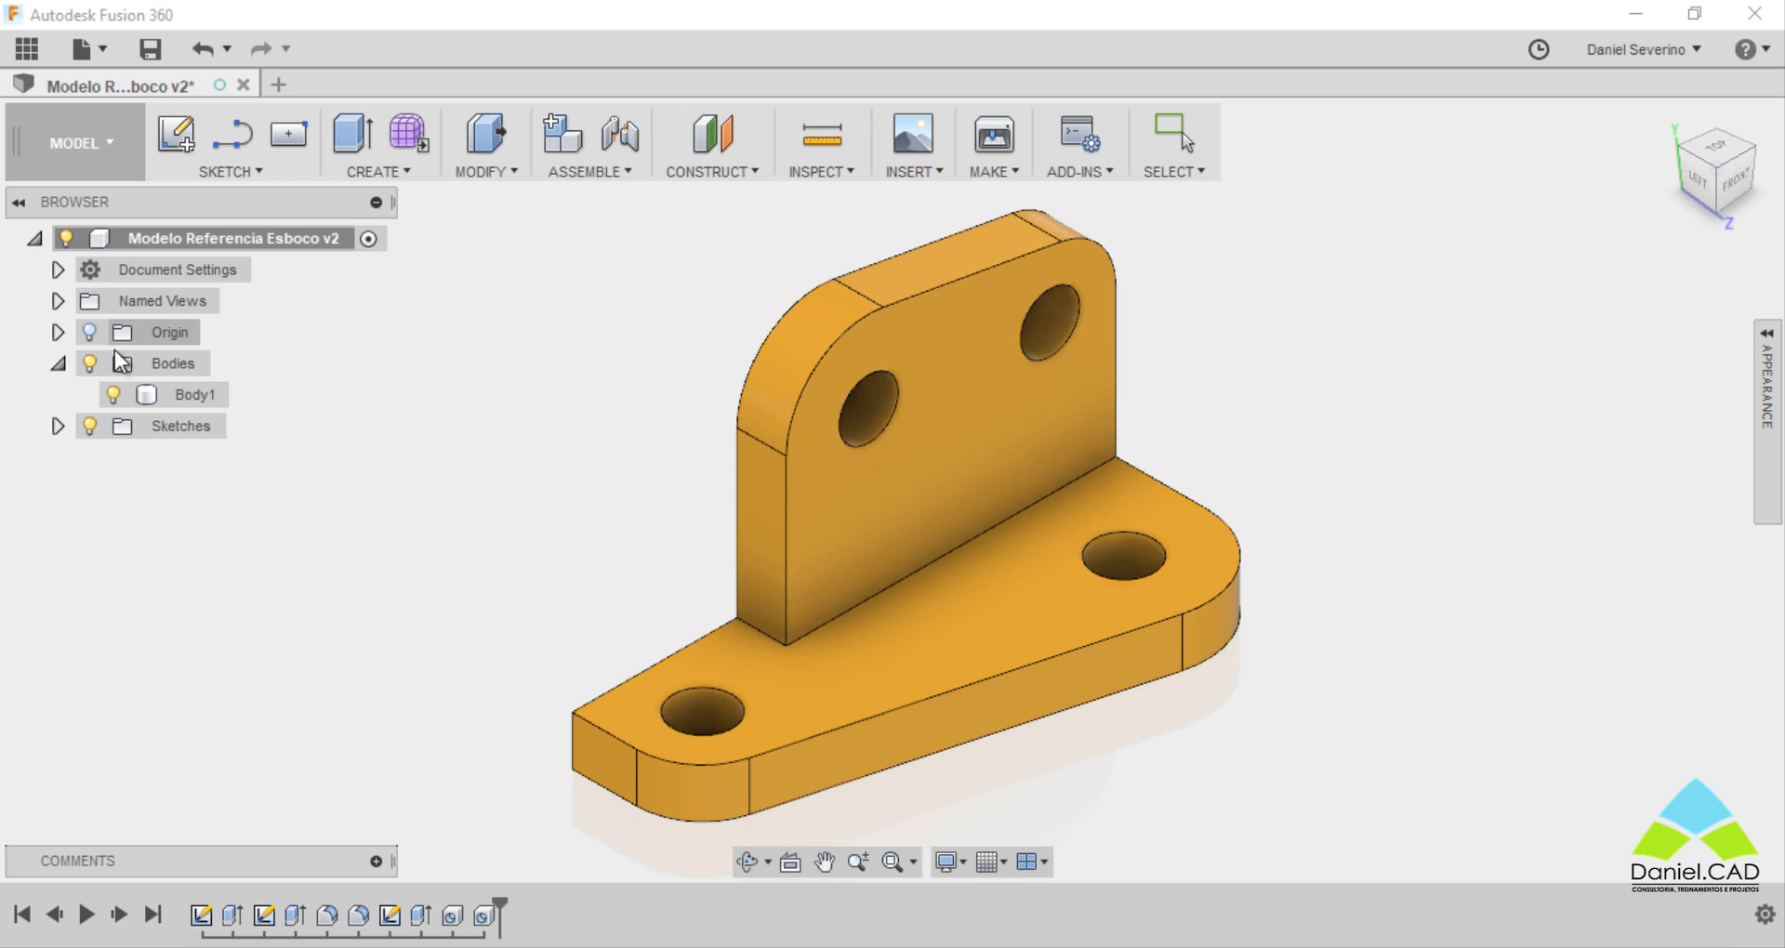
Expand the Origin folder and highlight the XZ, YZ and XY planes to examine their placement on the bracket
click(58, 332)
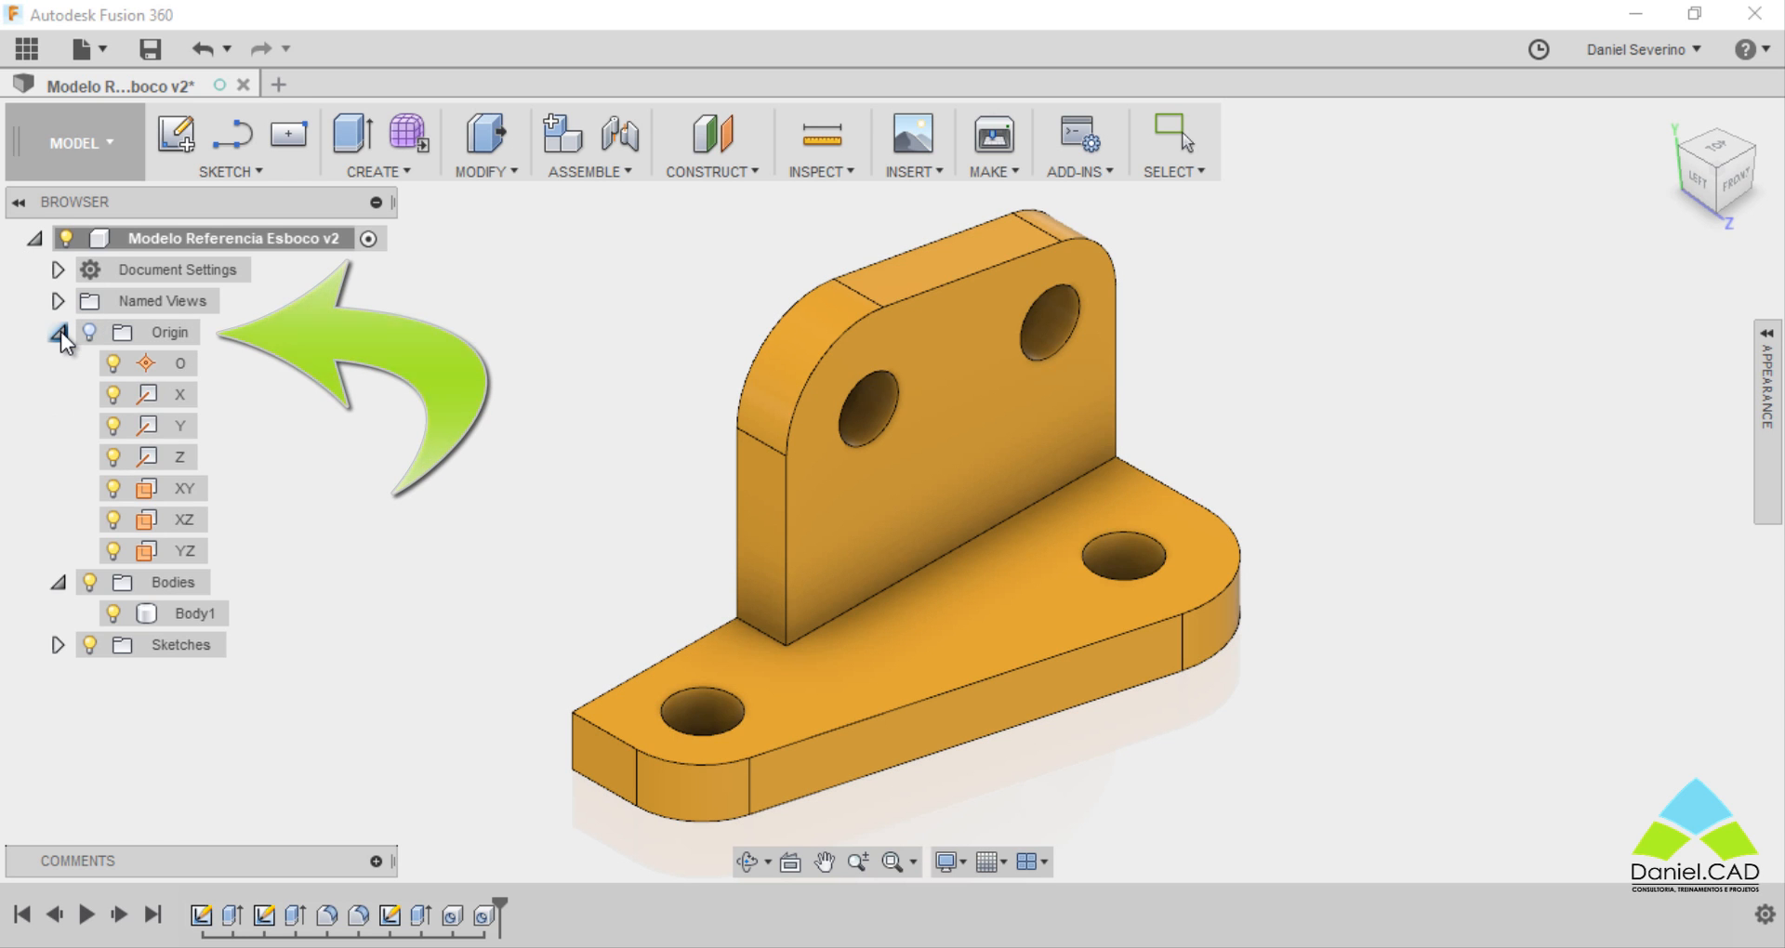
click(169, 362)
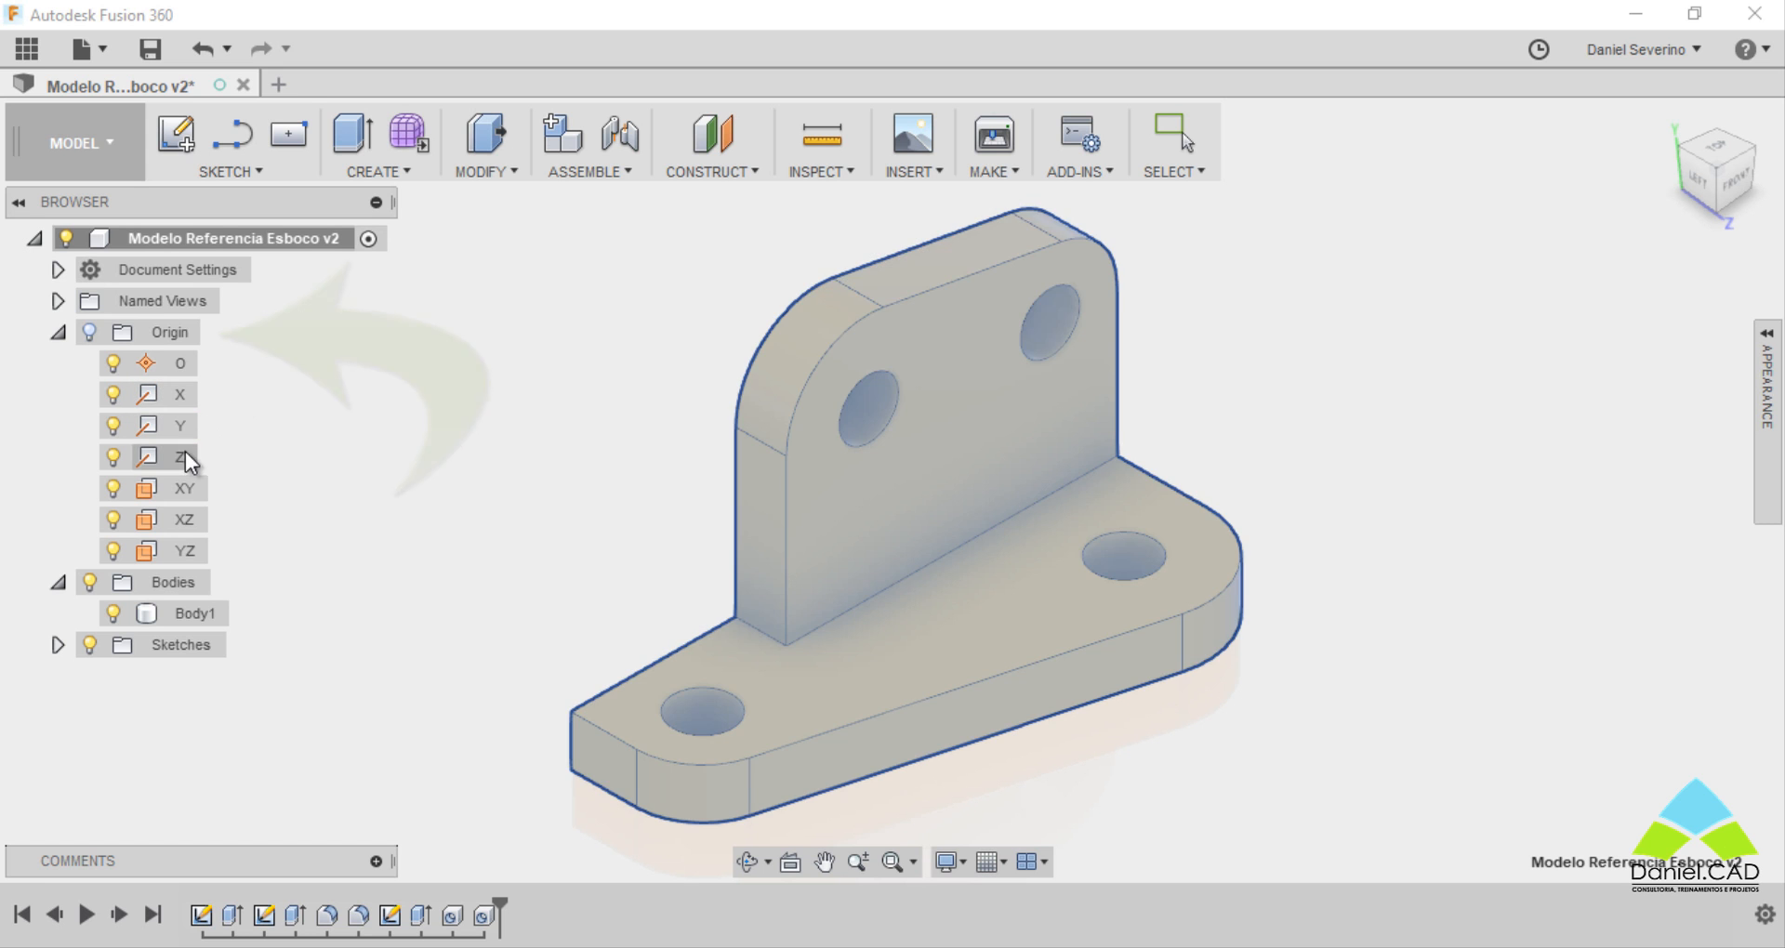
key(Escape)
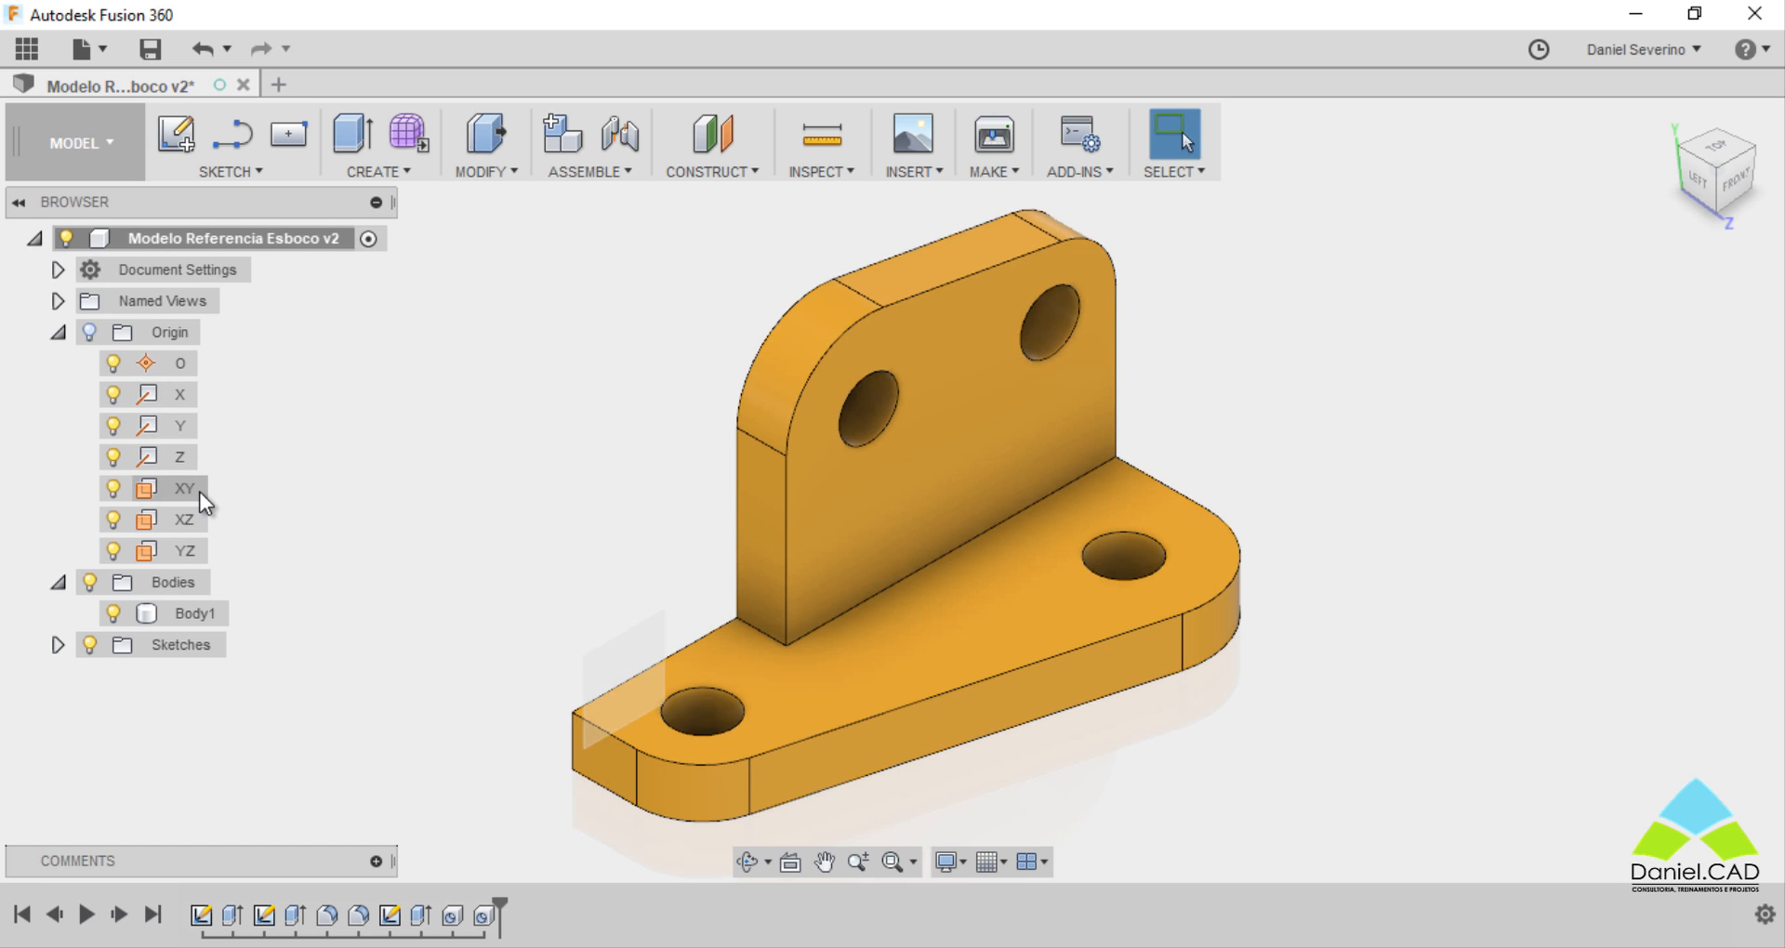
click(184, 520)
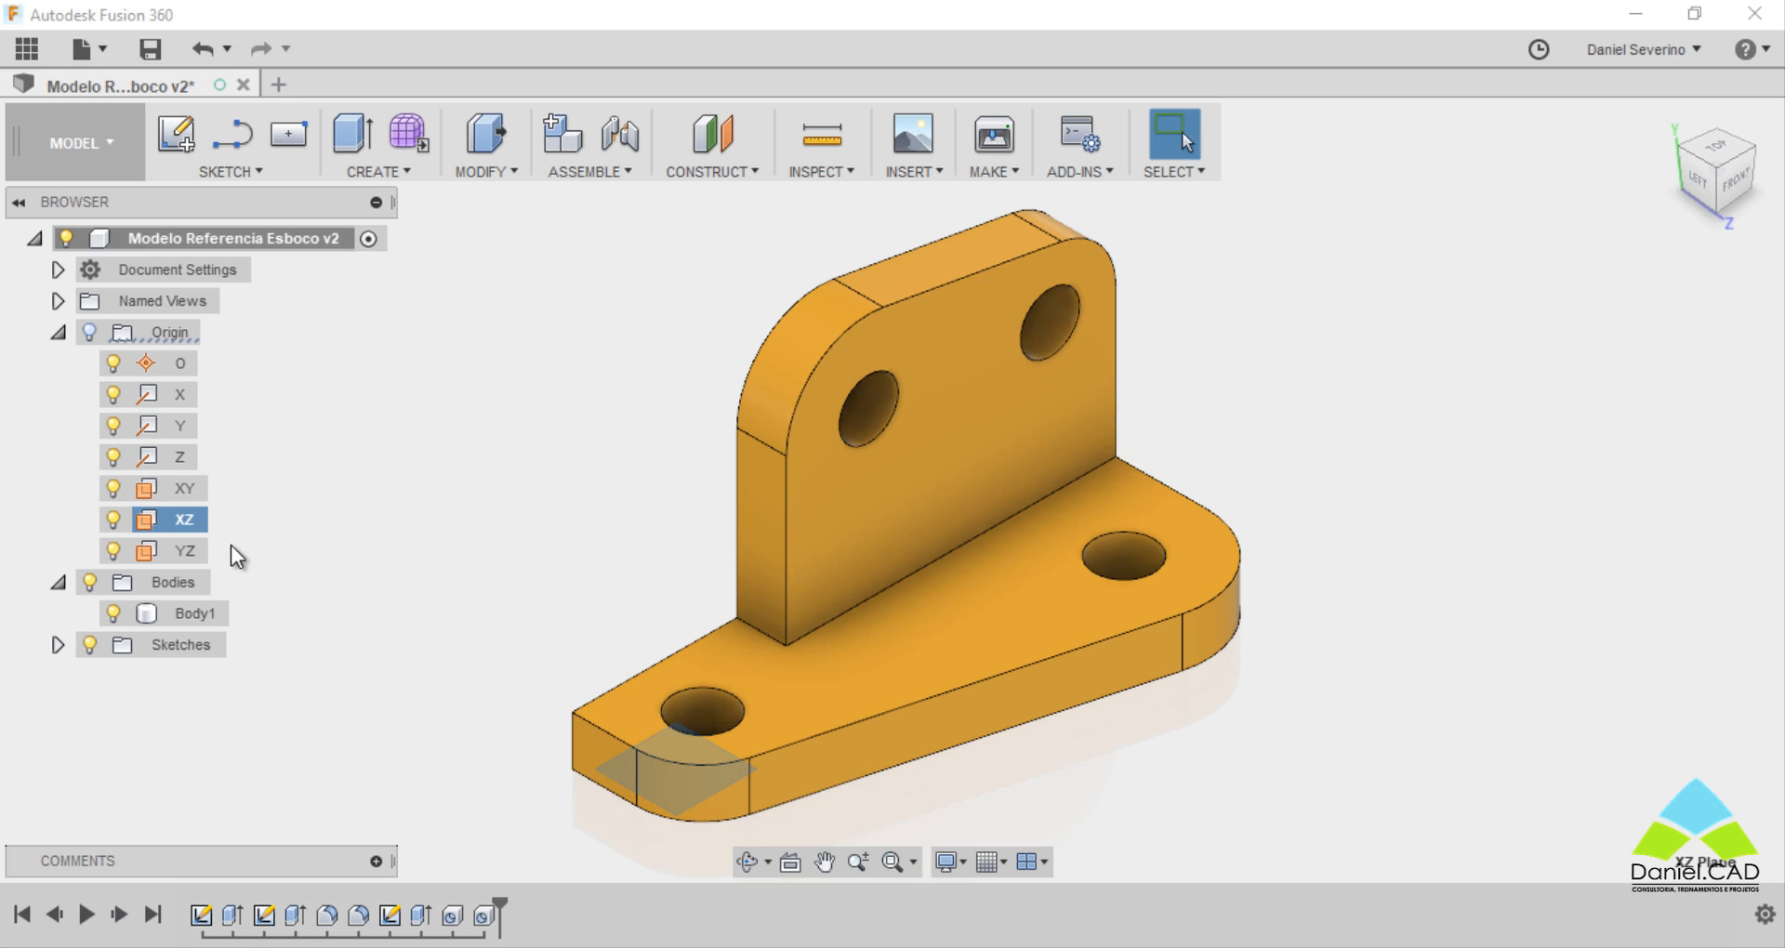
click(190, 550)
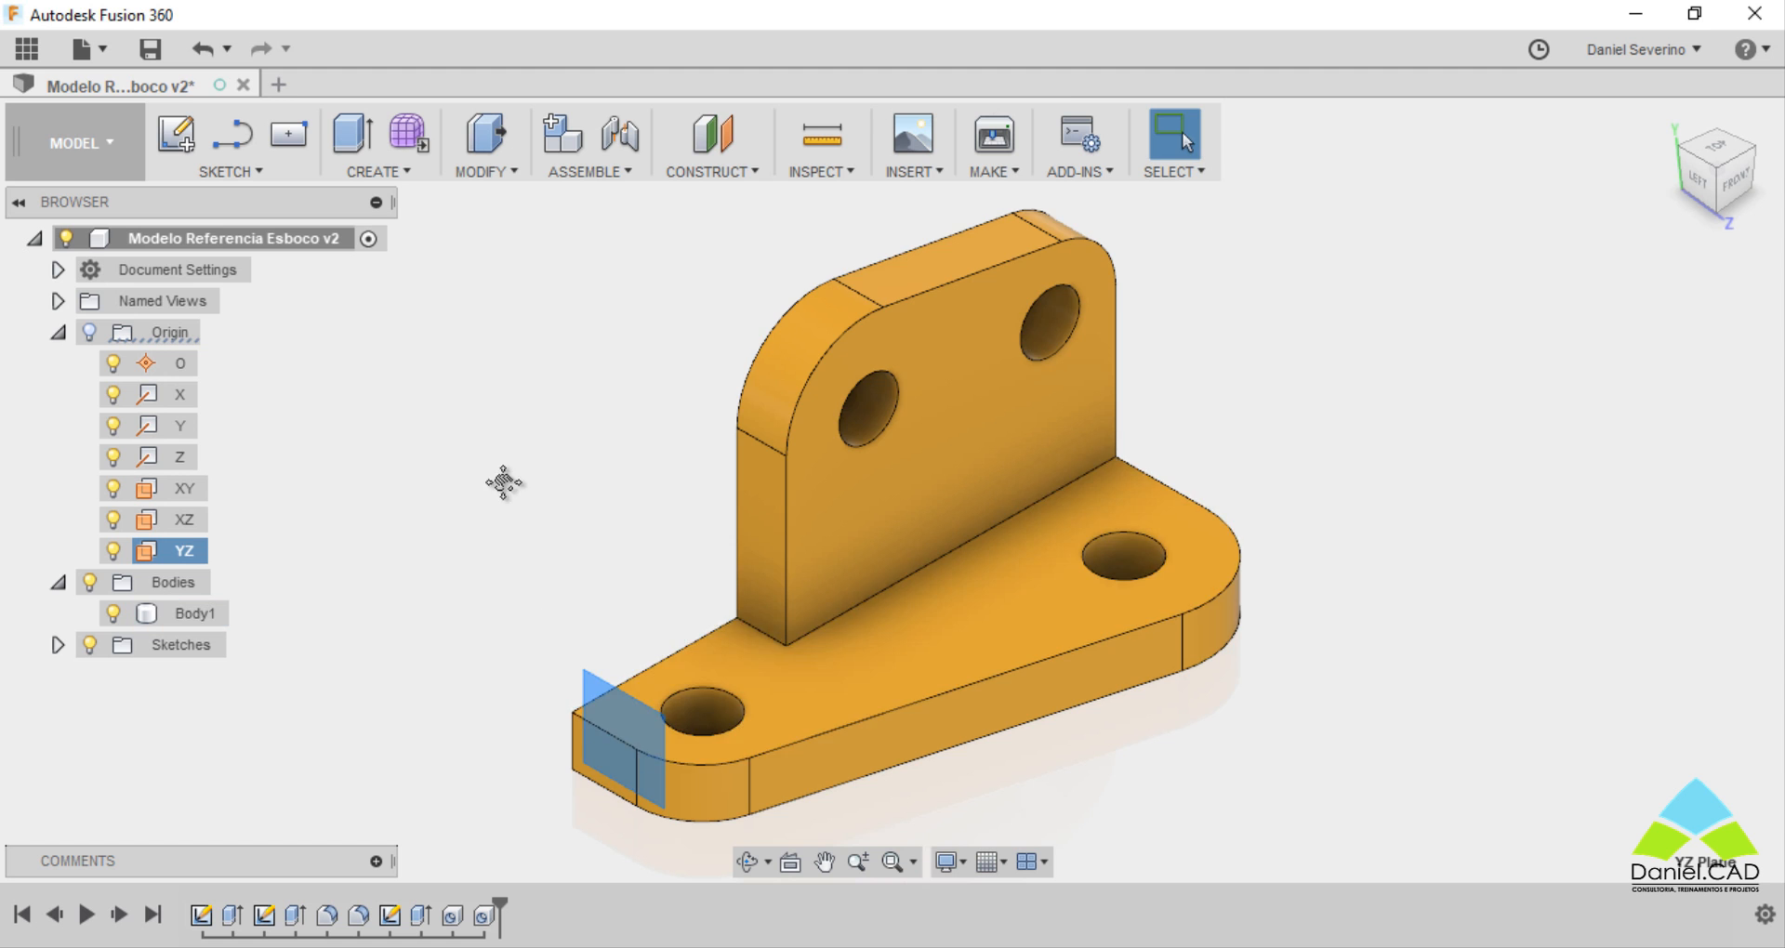
scroll(548, 437, up, 5)
scroll(526, 459, up, 3)
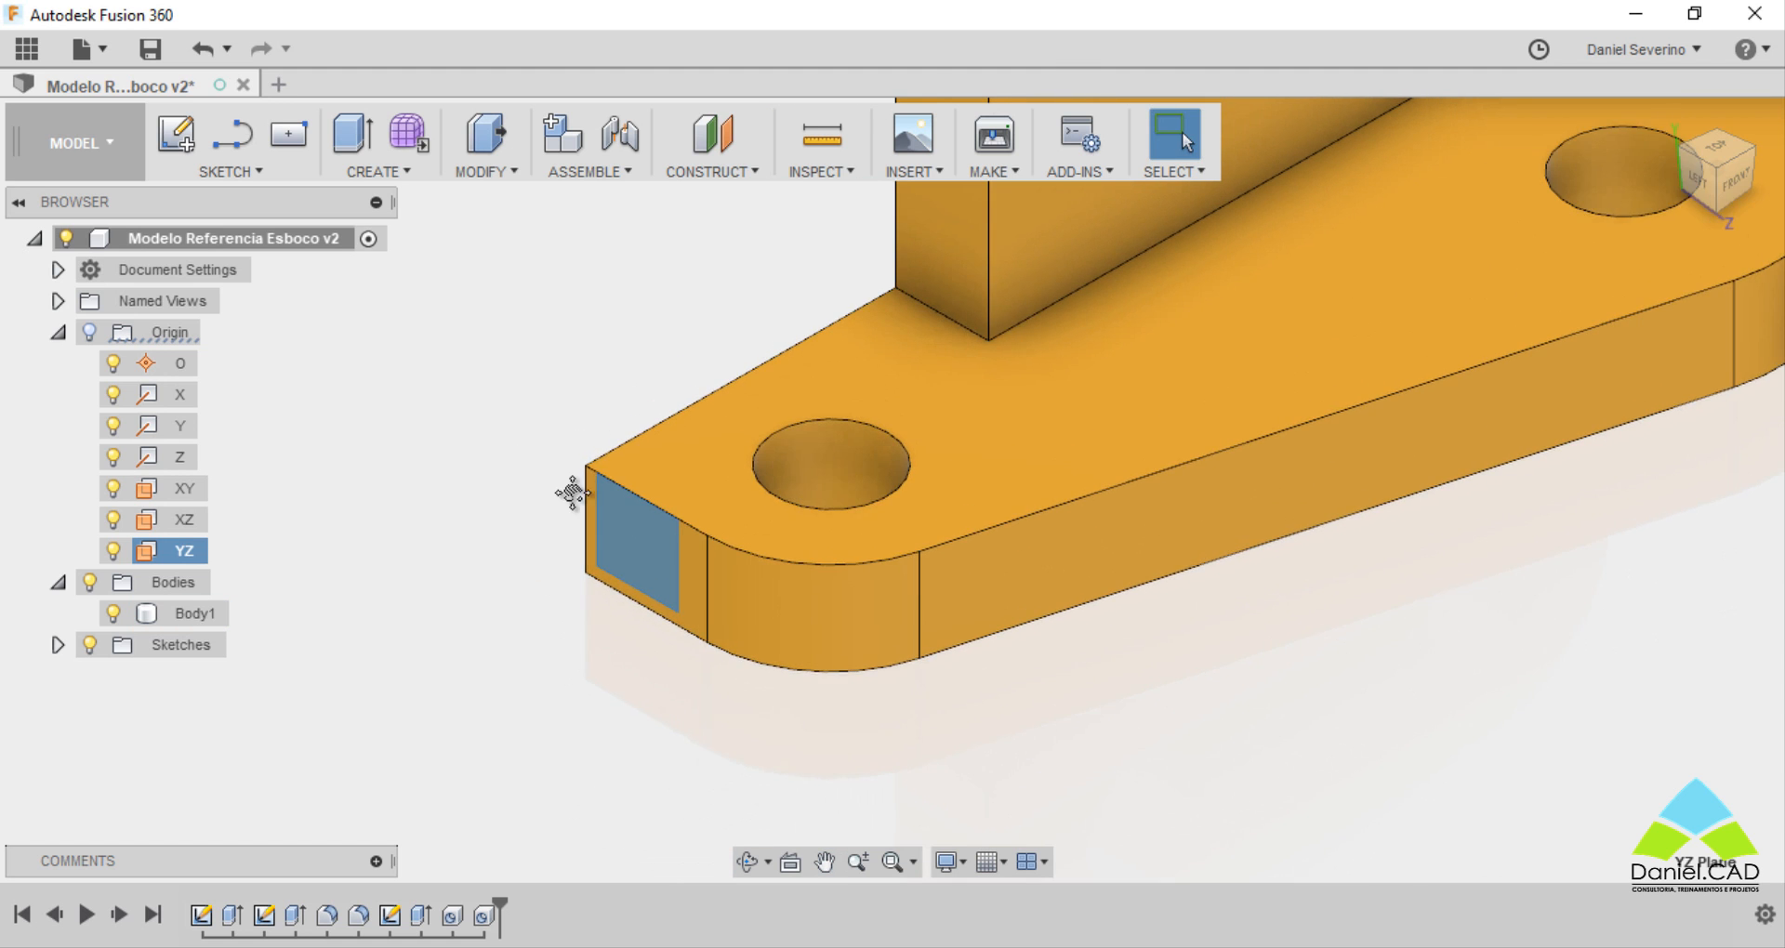
click(190, 485)
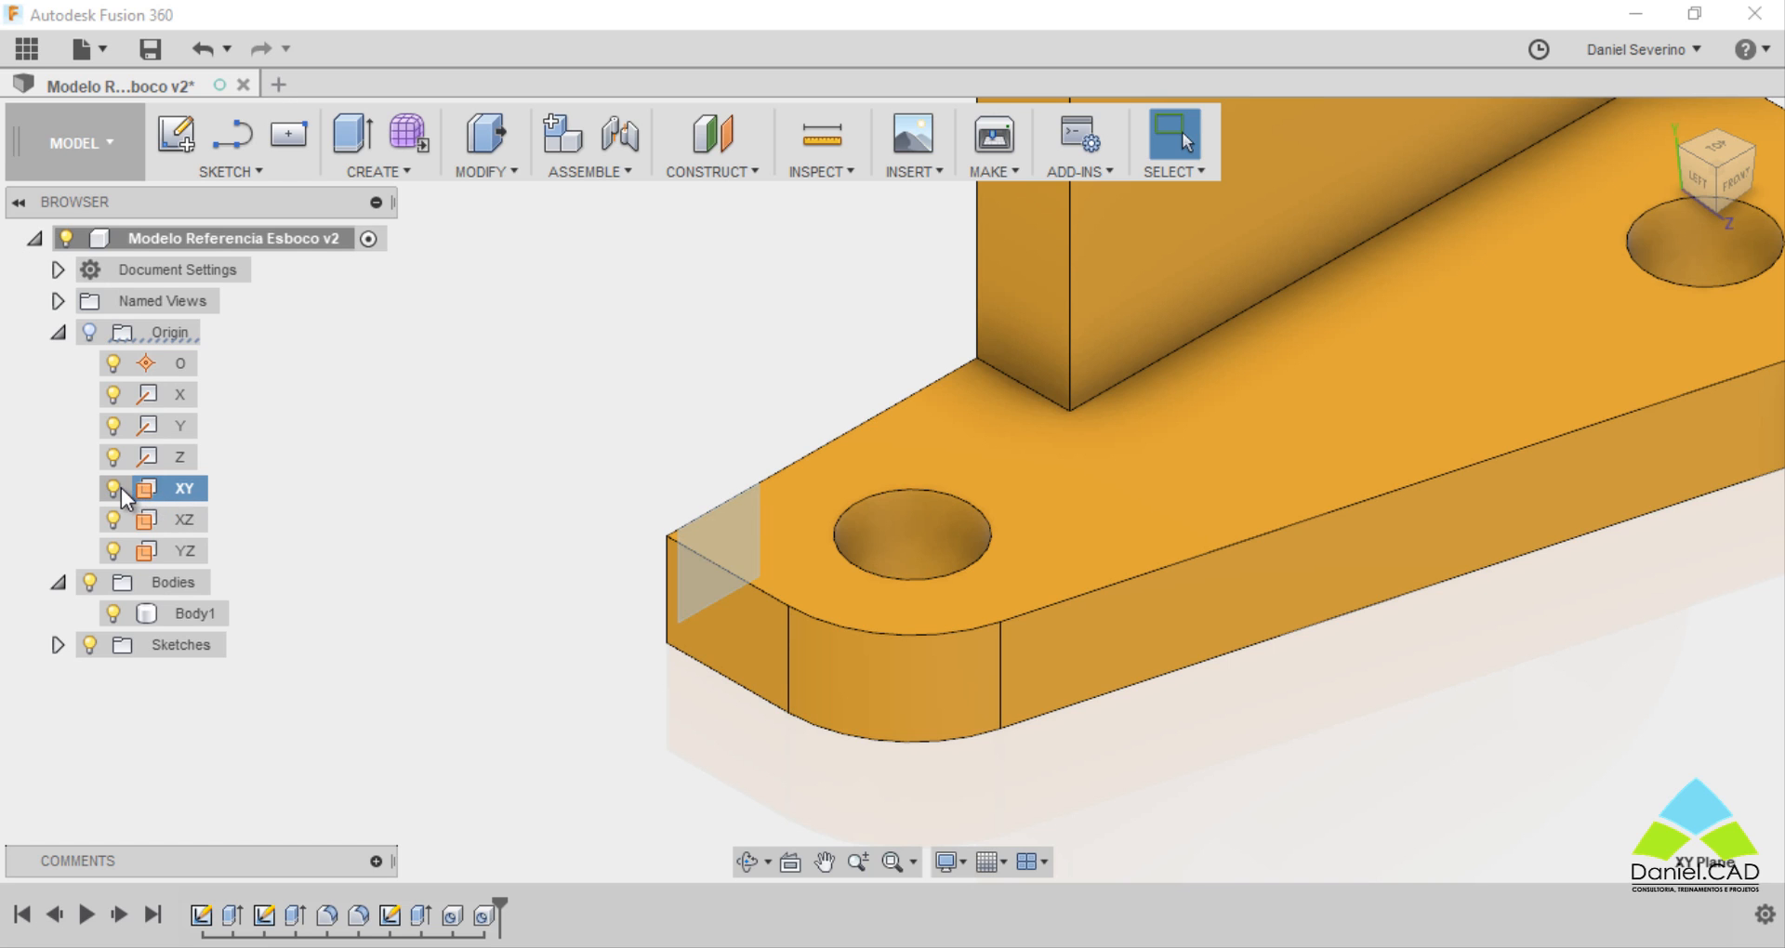
click(437, 528)
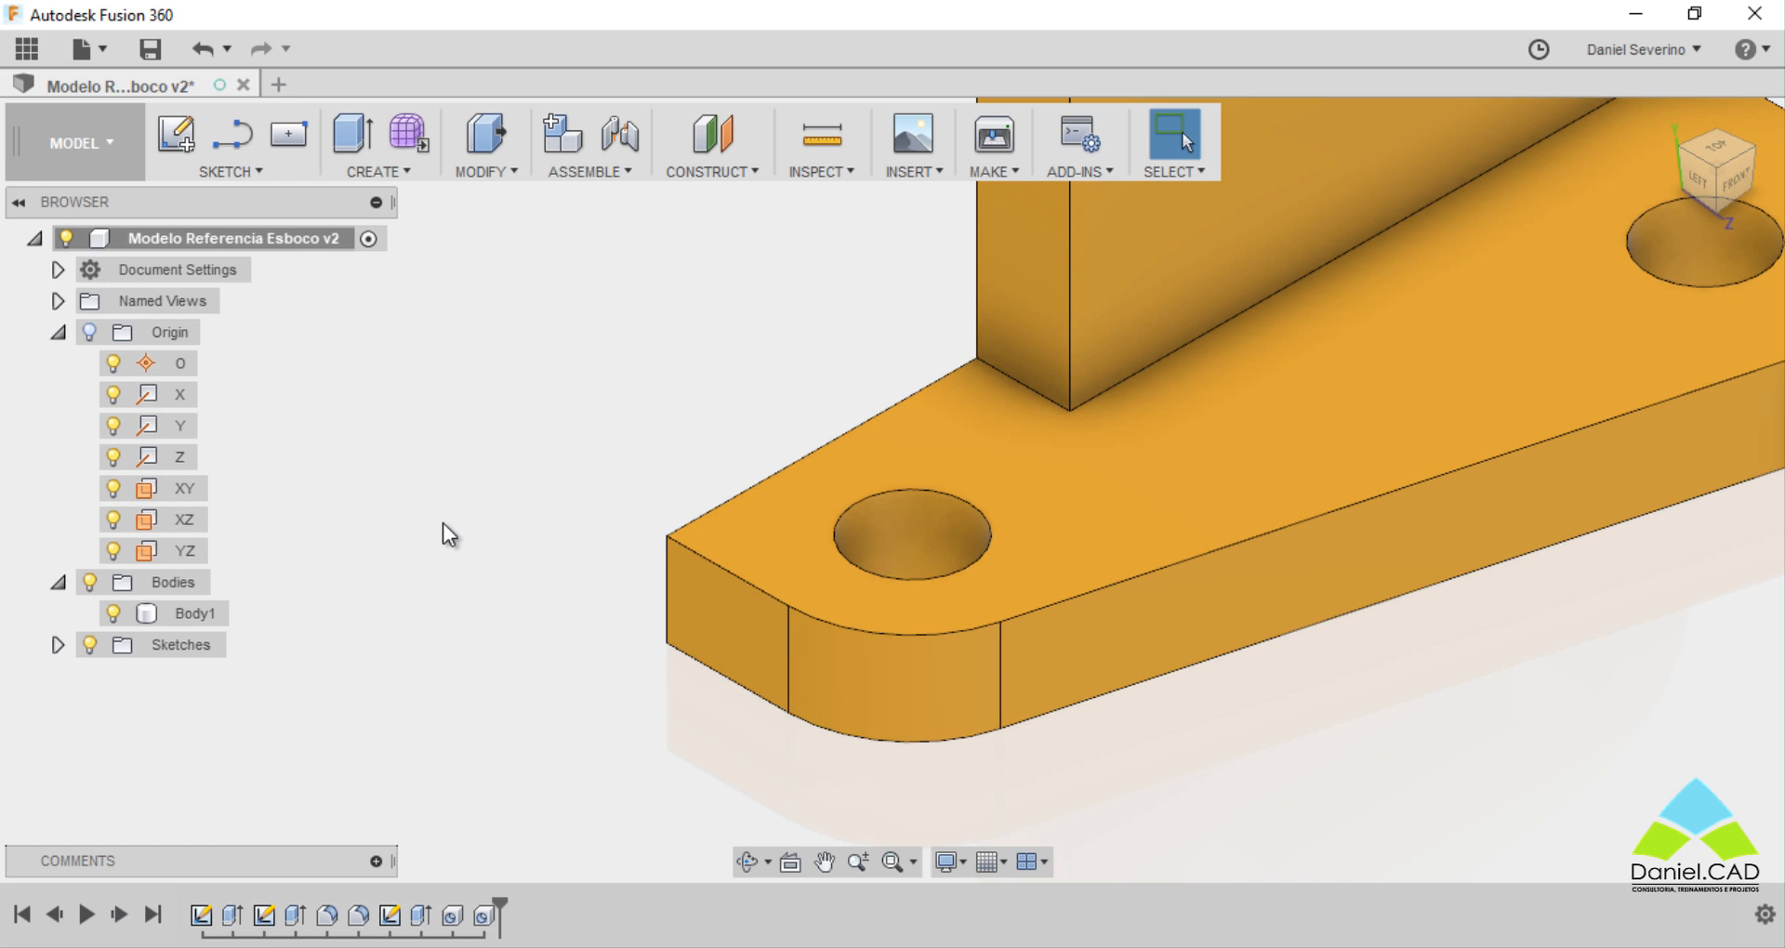
click(200, 130)
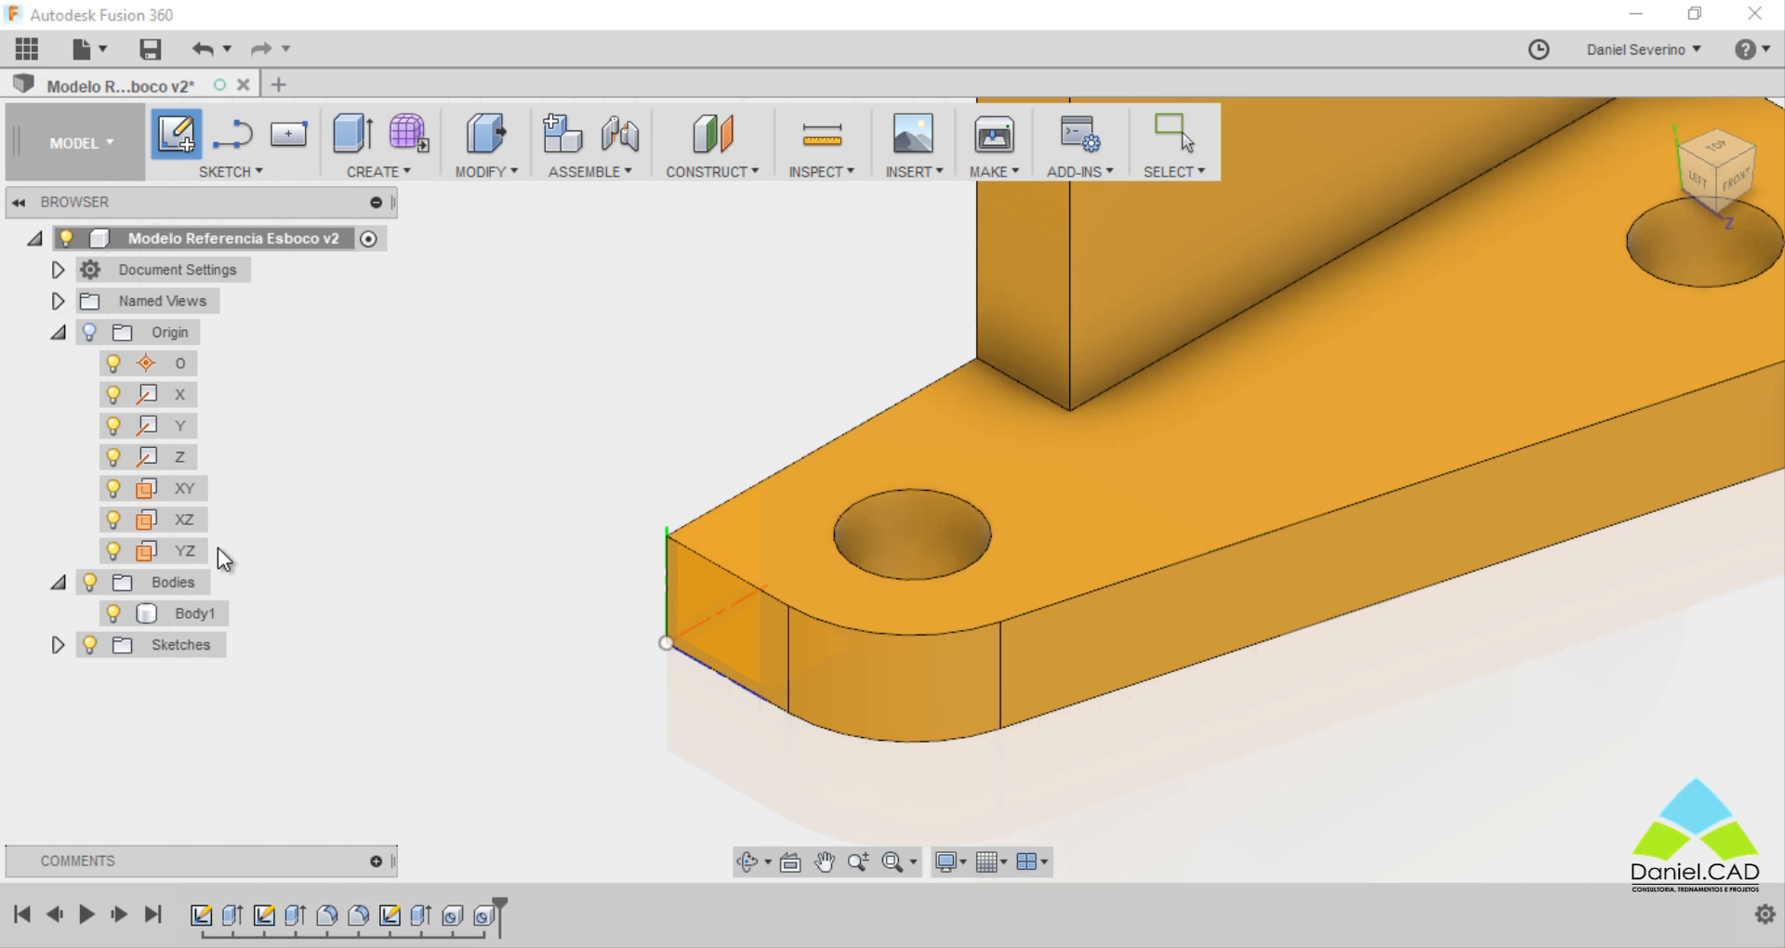
click(186, 522)
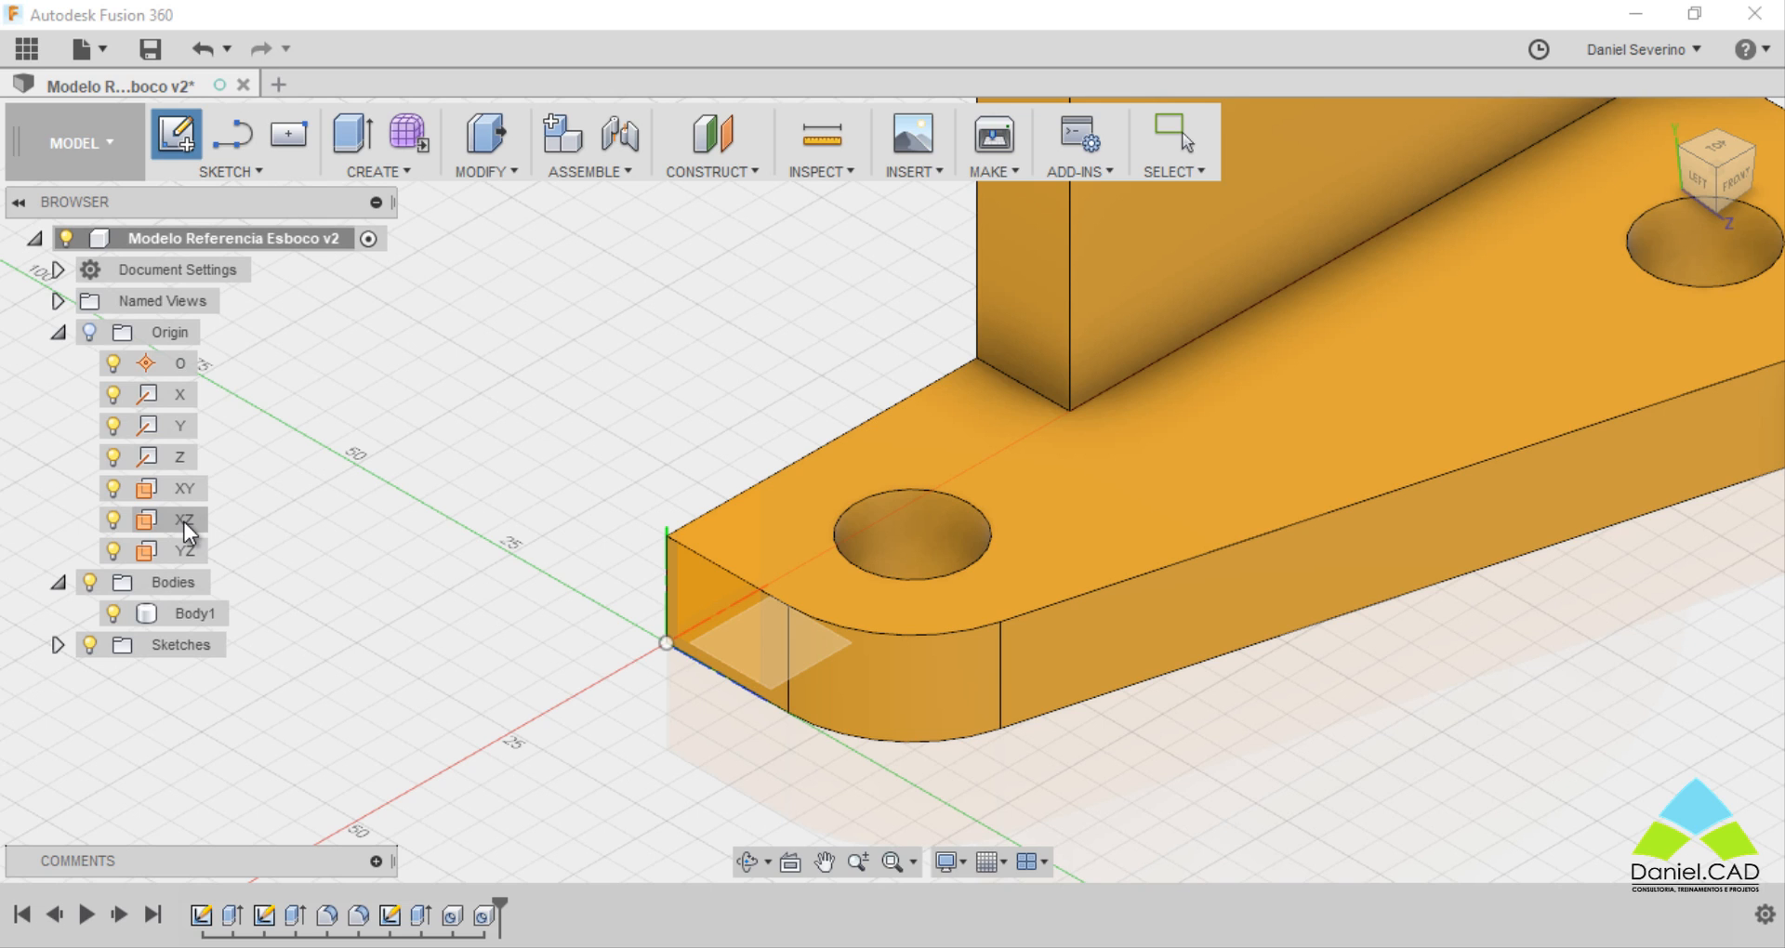
key(Escape)
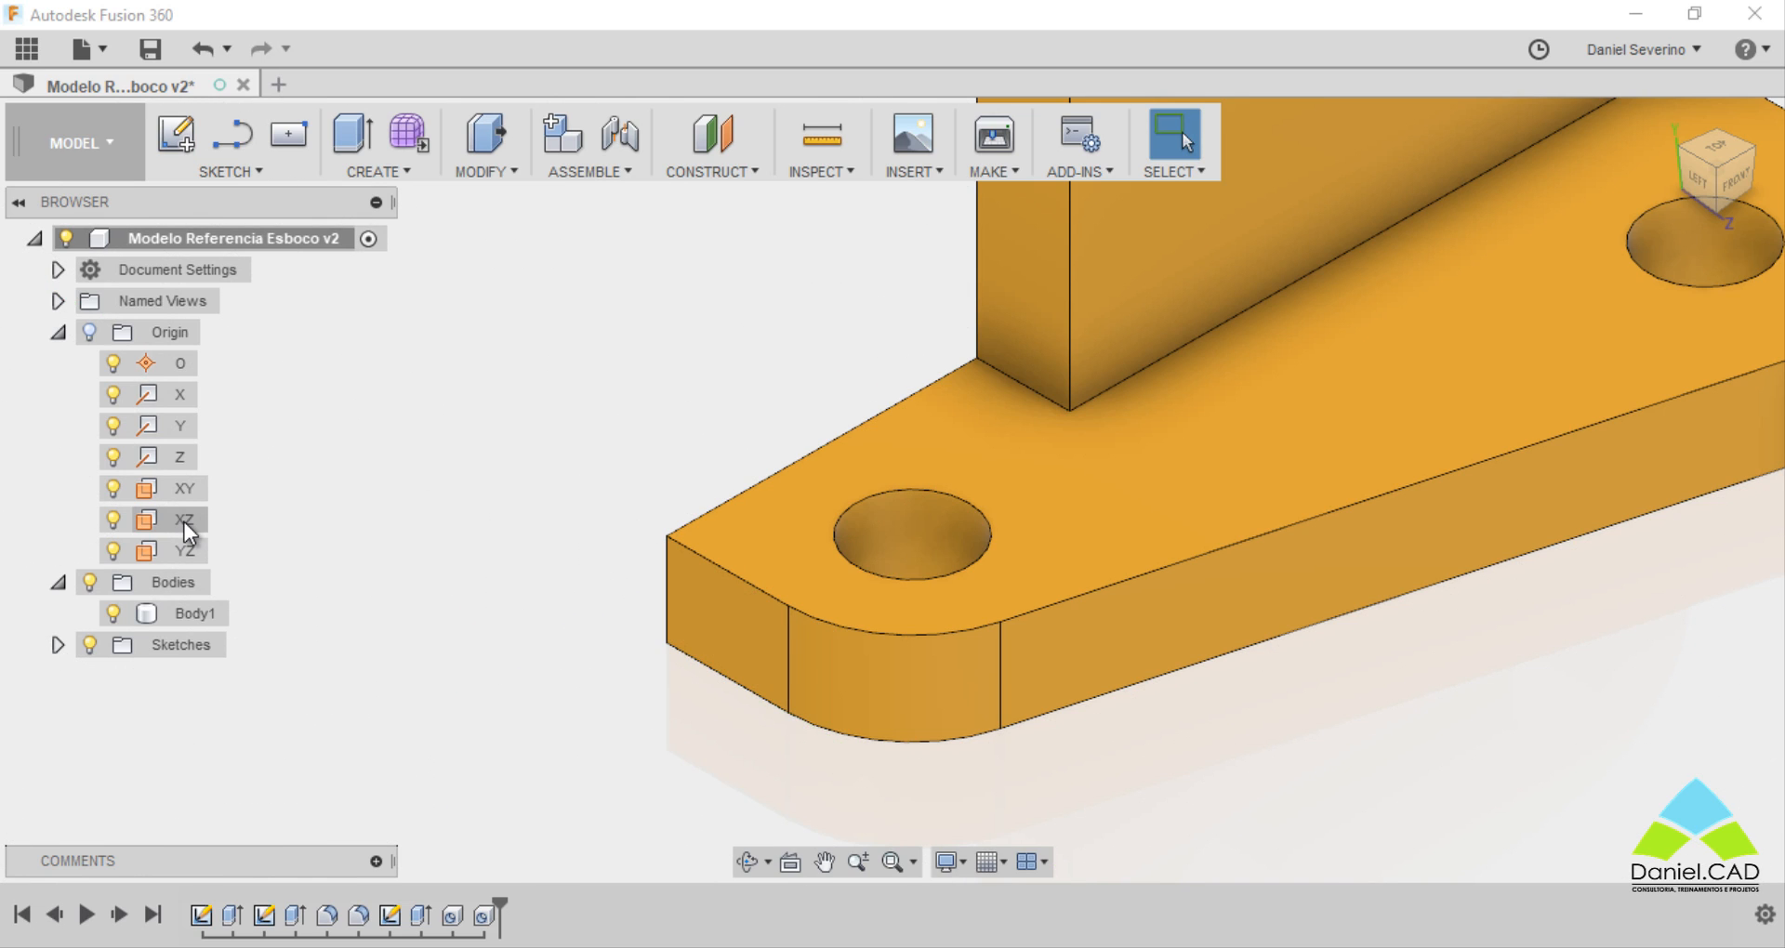
Examine the bracket's vertical plate and base from the left side and from an angled view
scroll(403, 454, down, 3)
middle_drag(502, 381, 435, 627)
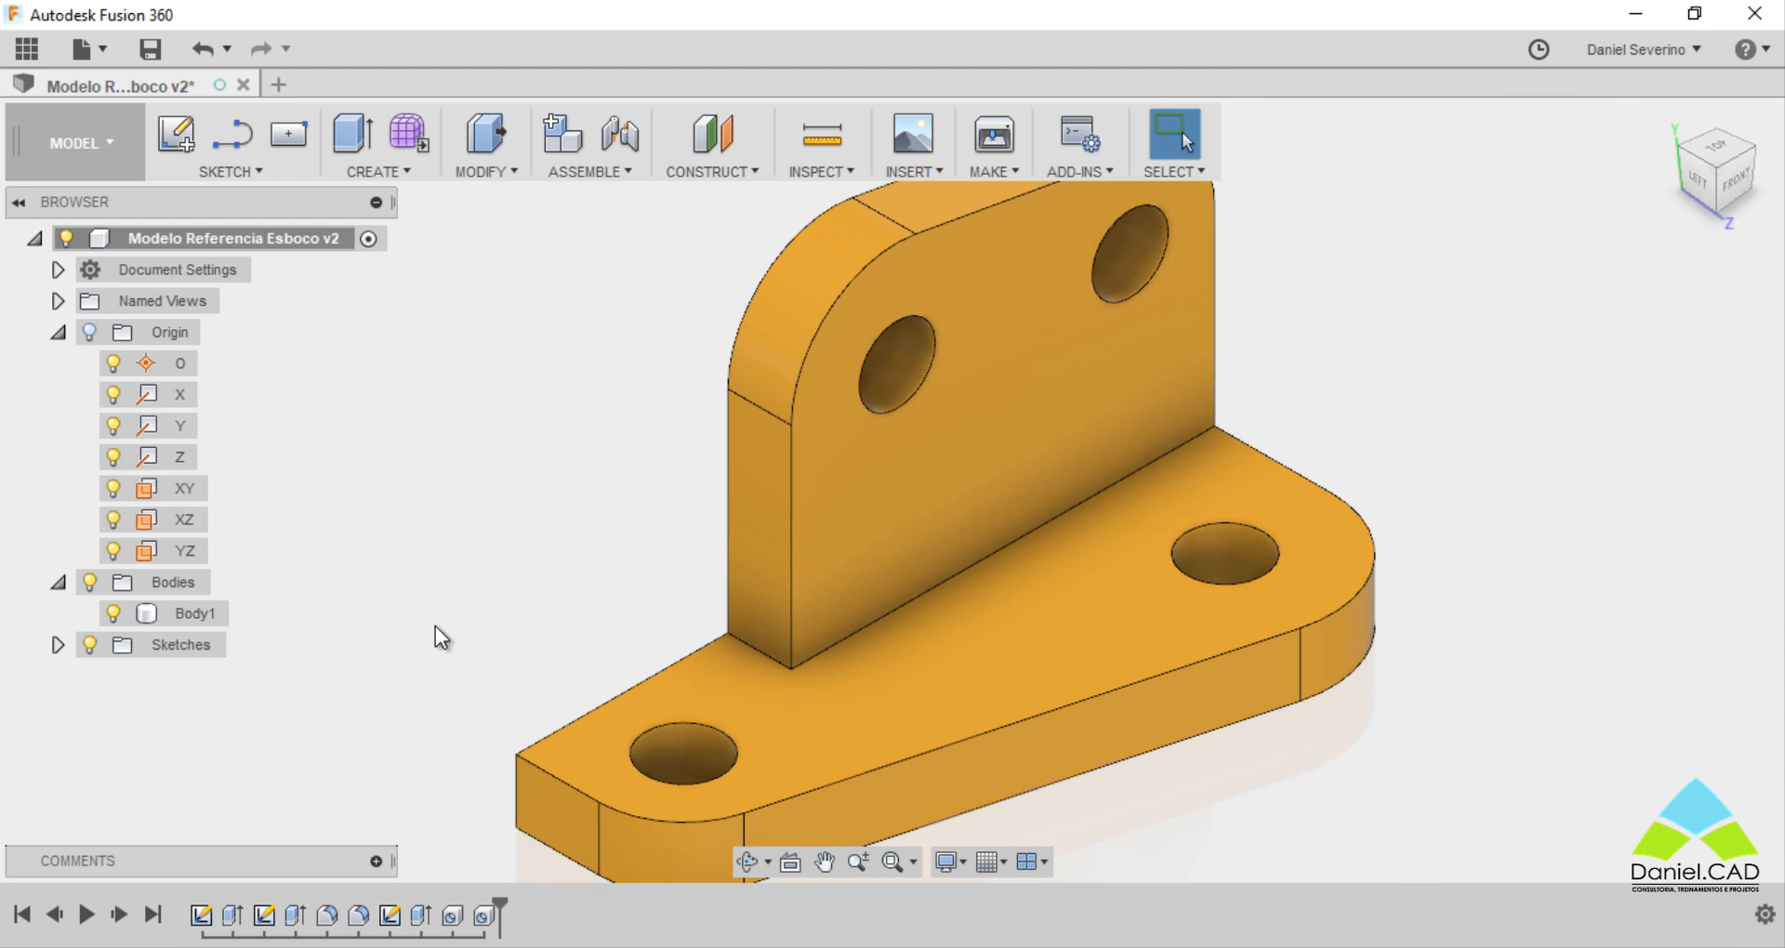
scroll(454, 641, down, 1)
middle_drag(972, 293, 778, 342)
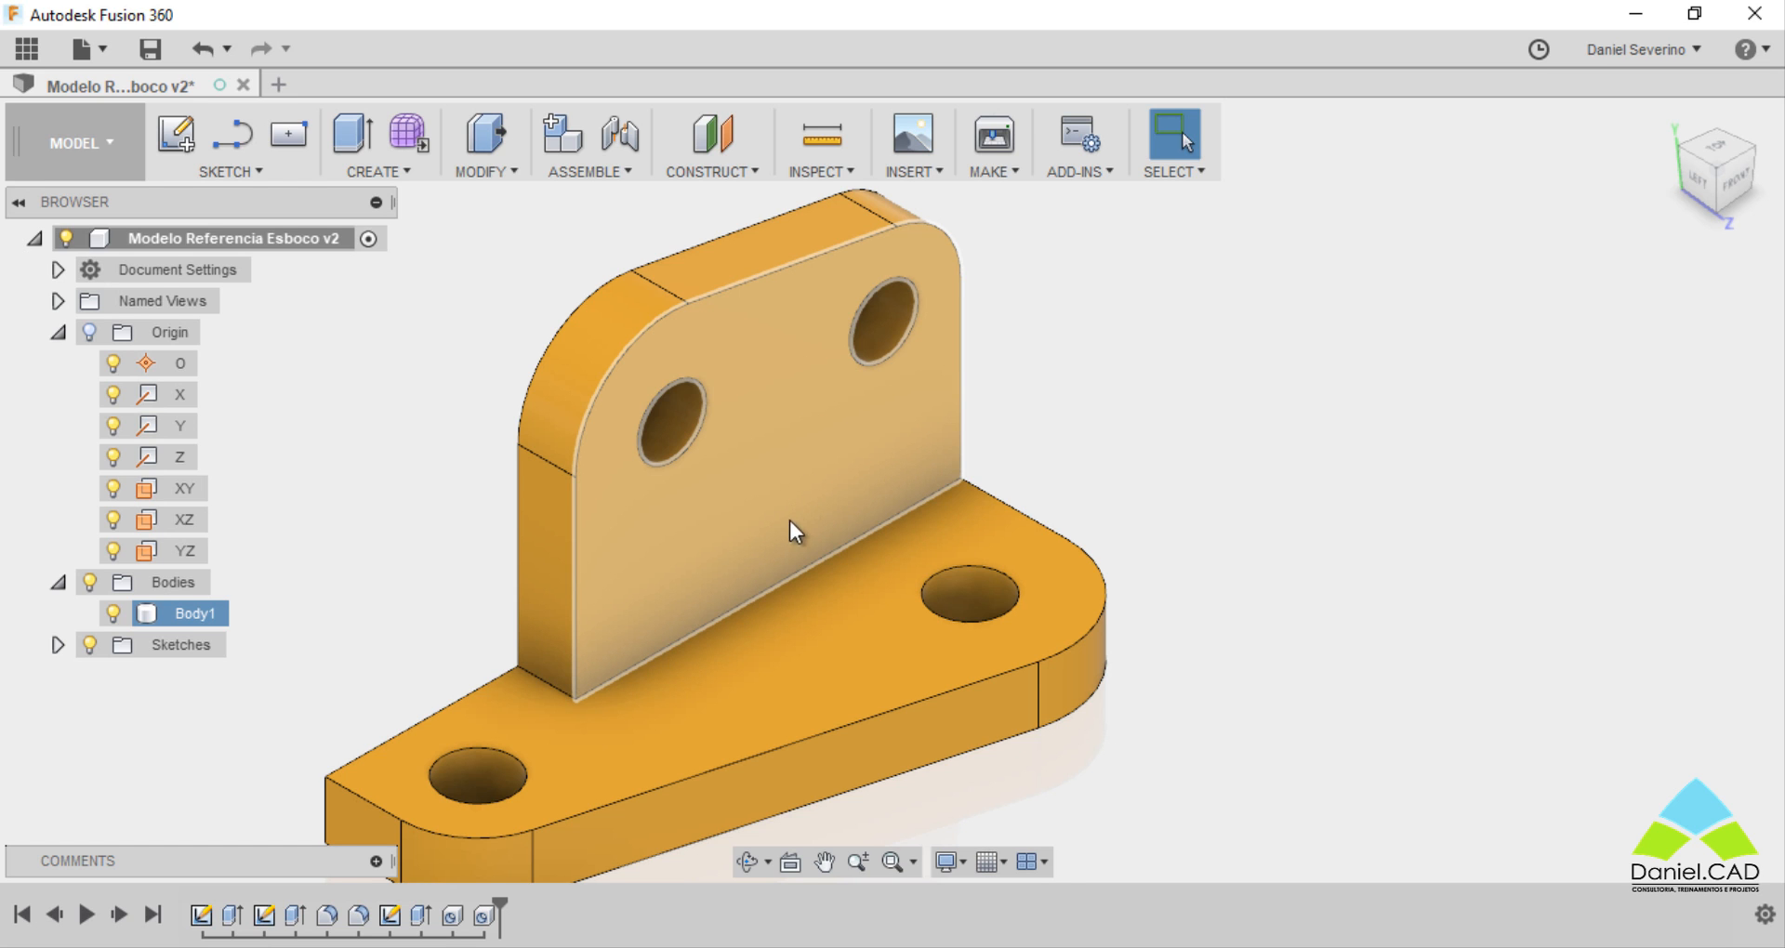
shift+middle_drag(803, 534, 837, 426)
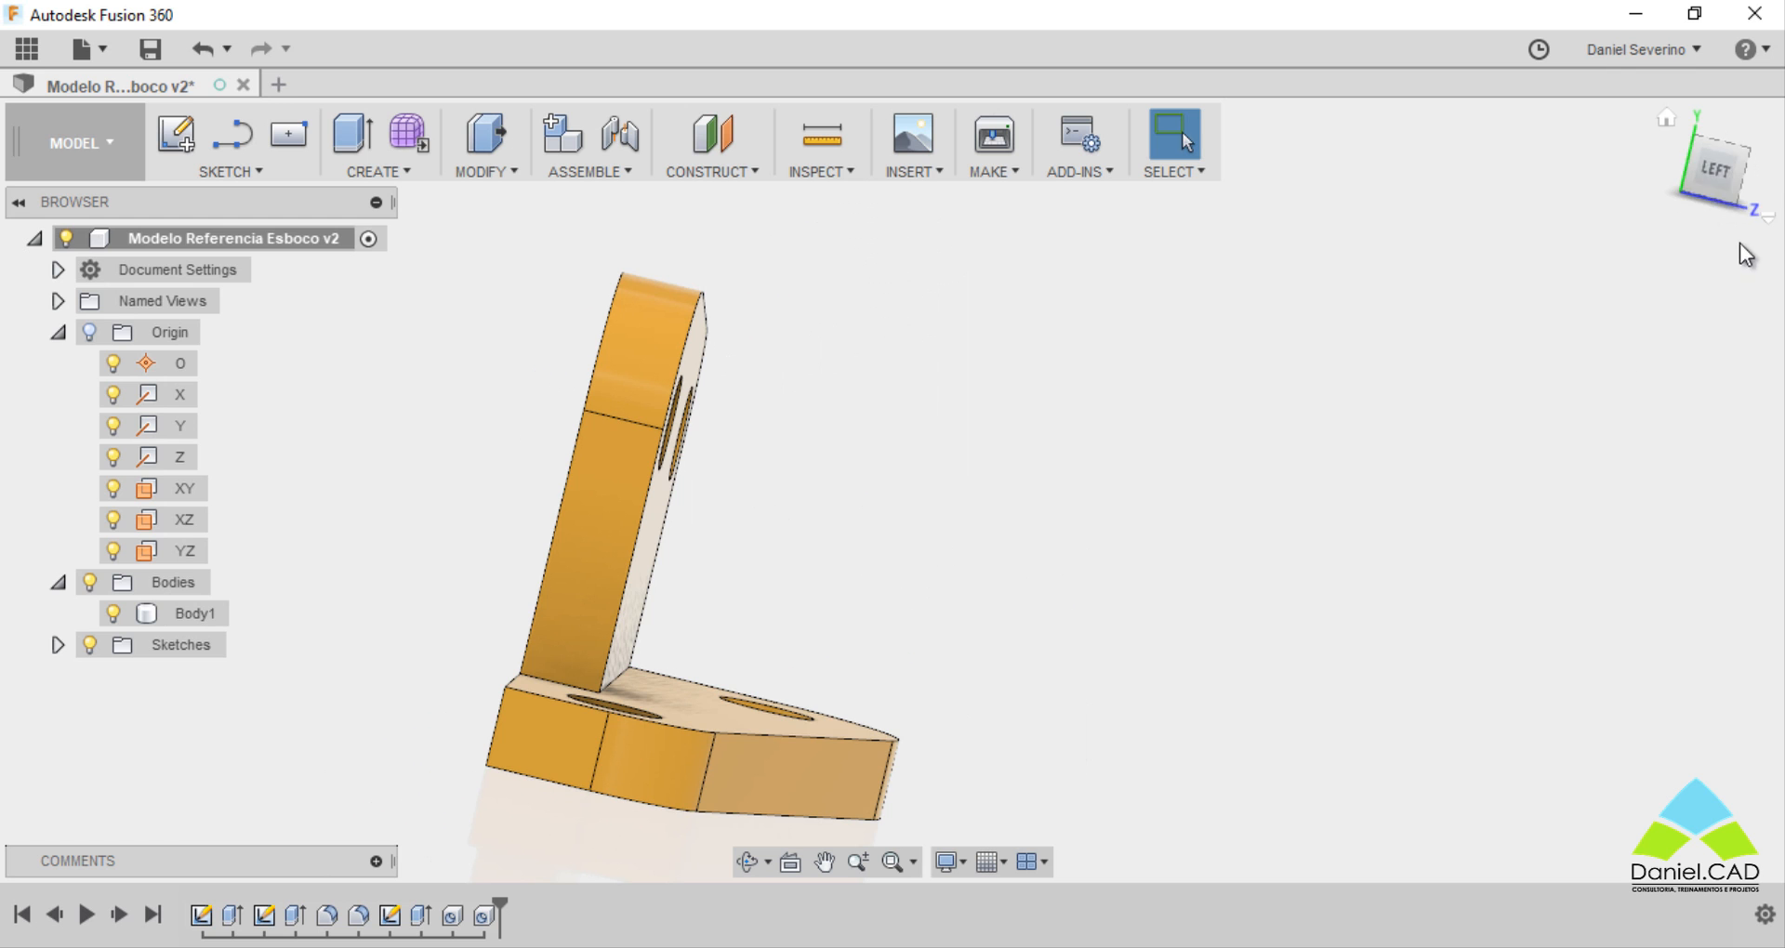
click(1719, 188)
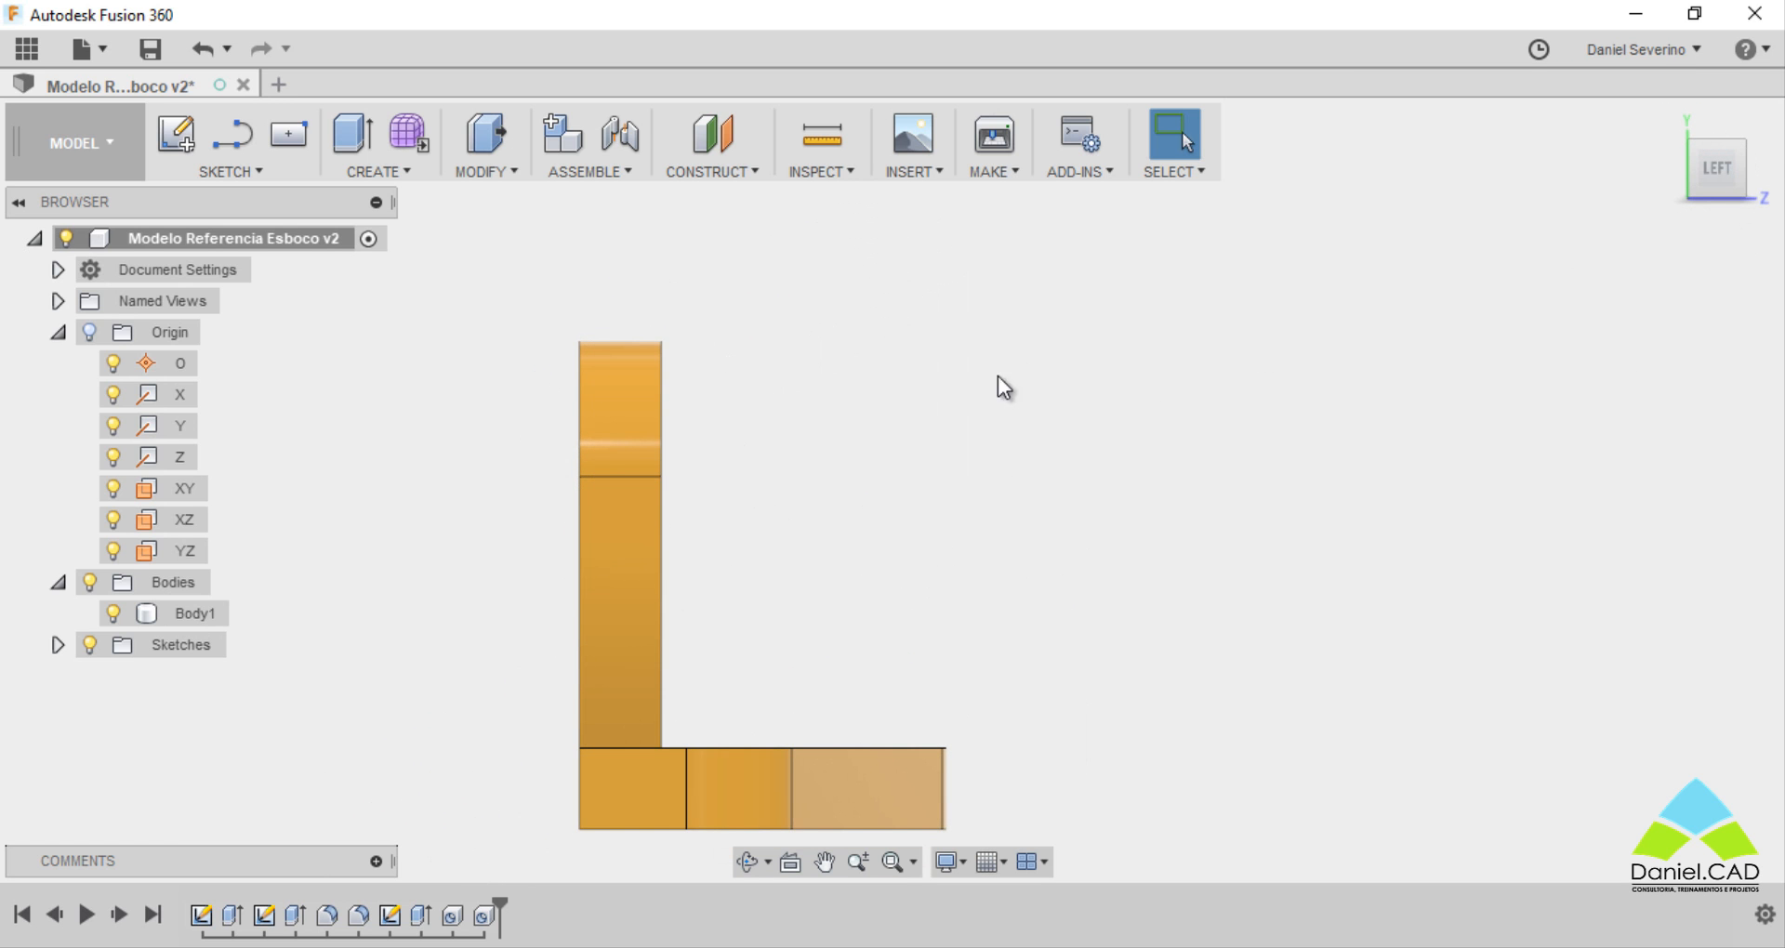
shift+middle_drag(948, 560, 841, 610)
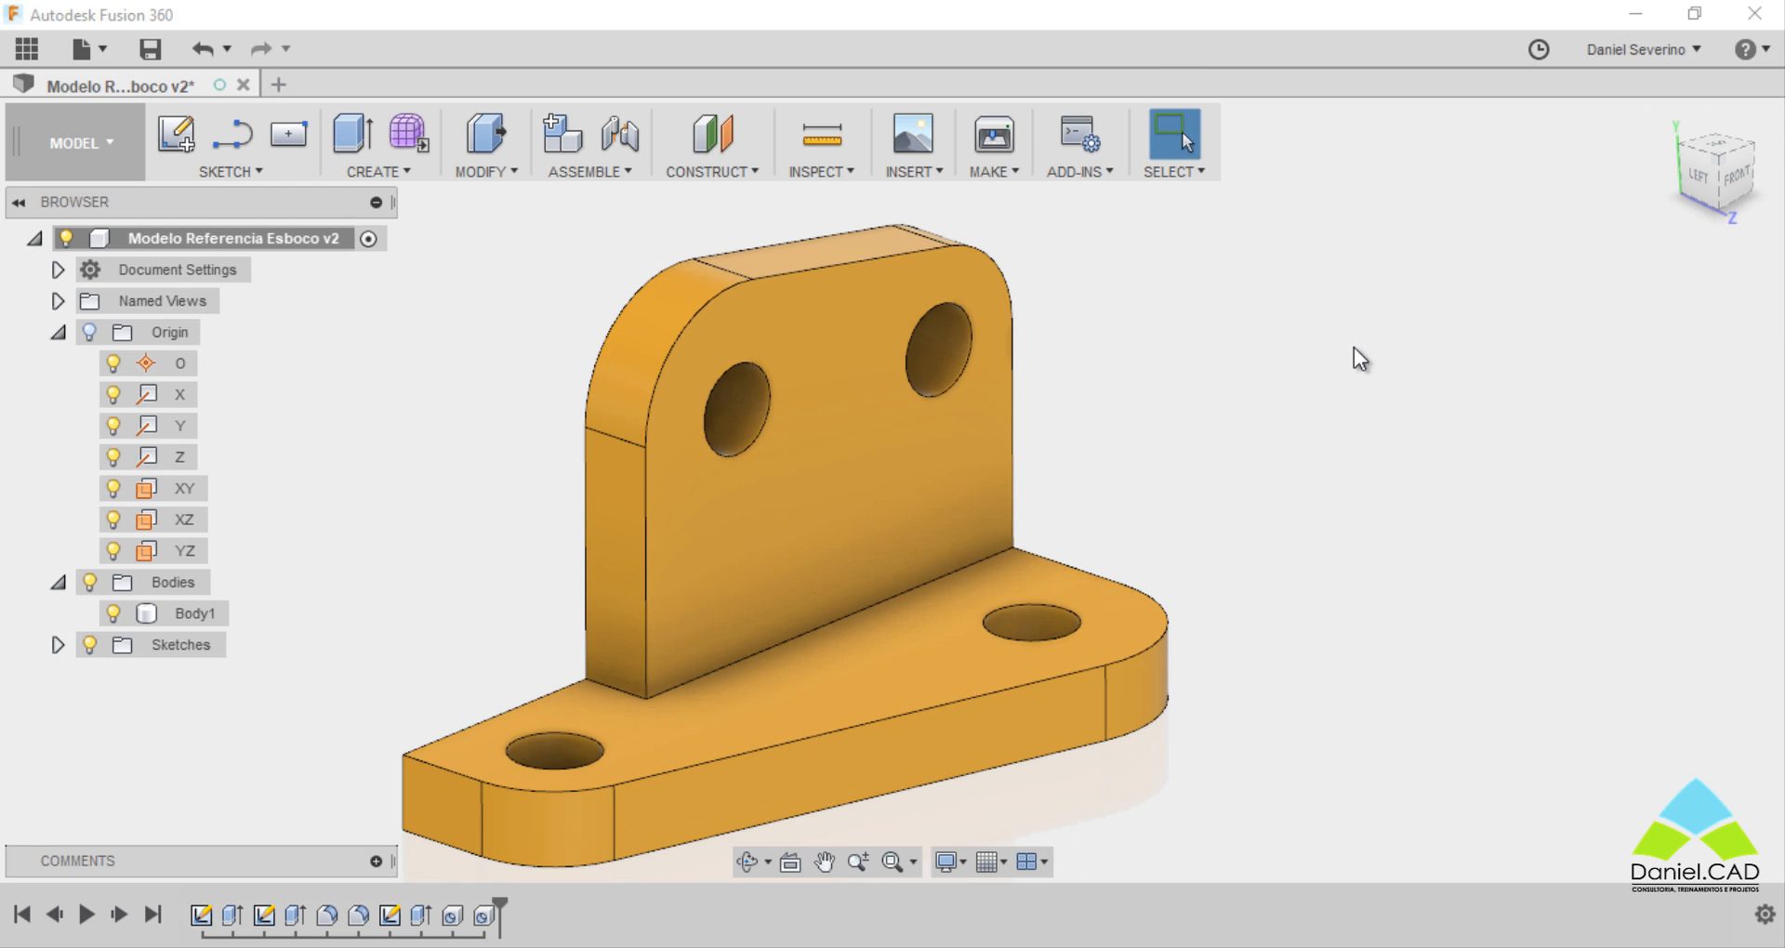
Start an Offset Plane from the large front face of the bracket's vertical plate
click(740, 173)
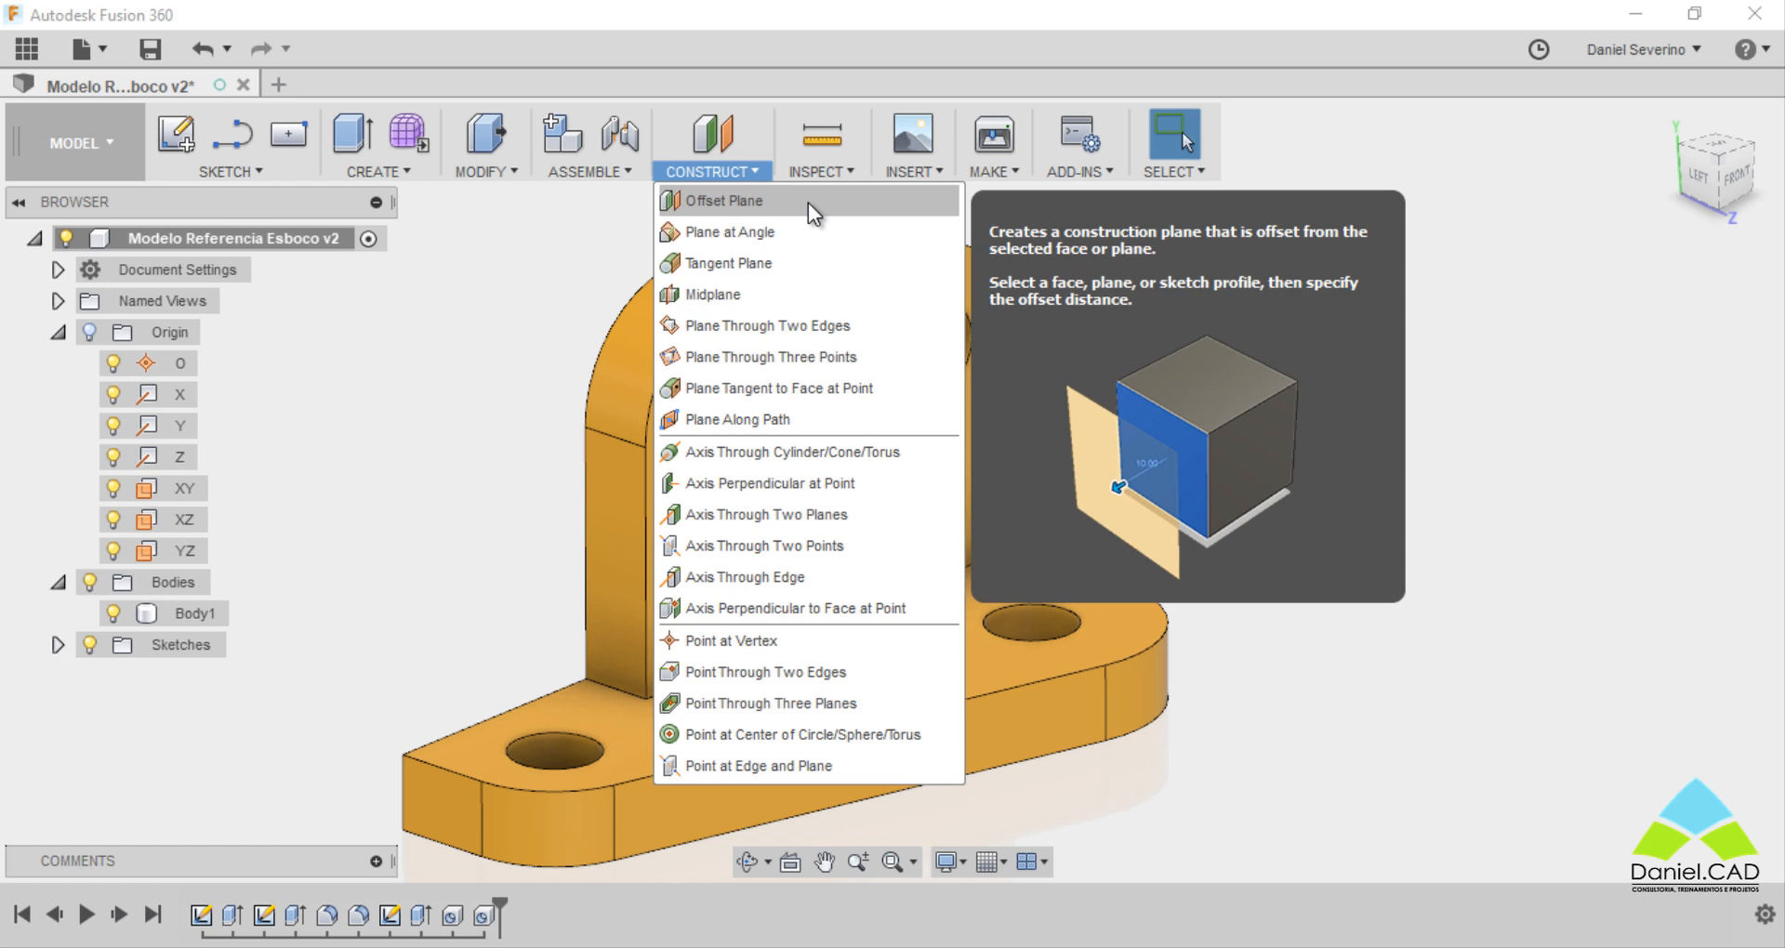
click(807, 202)
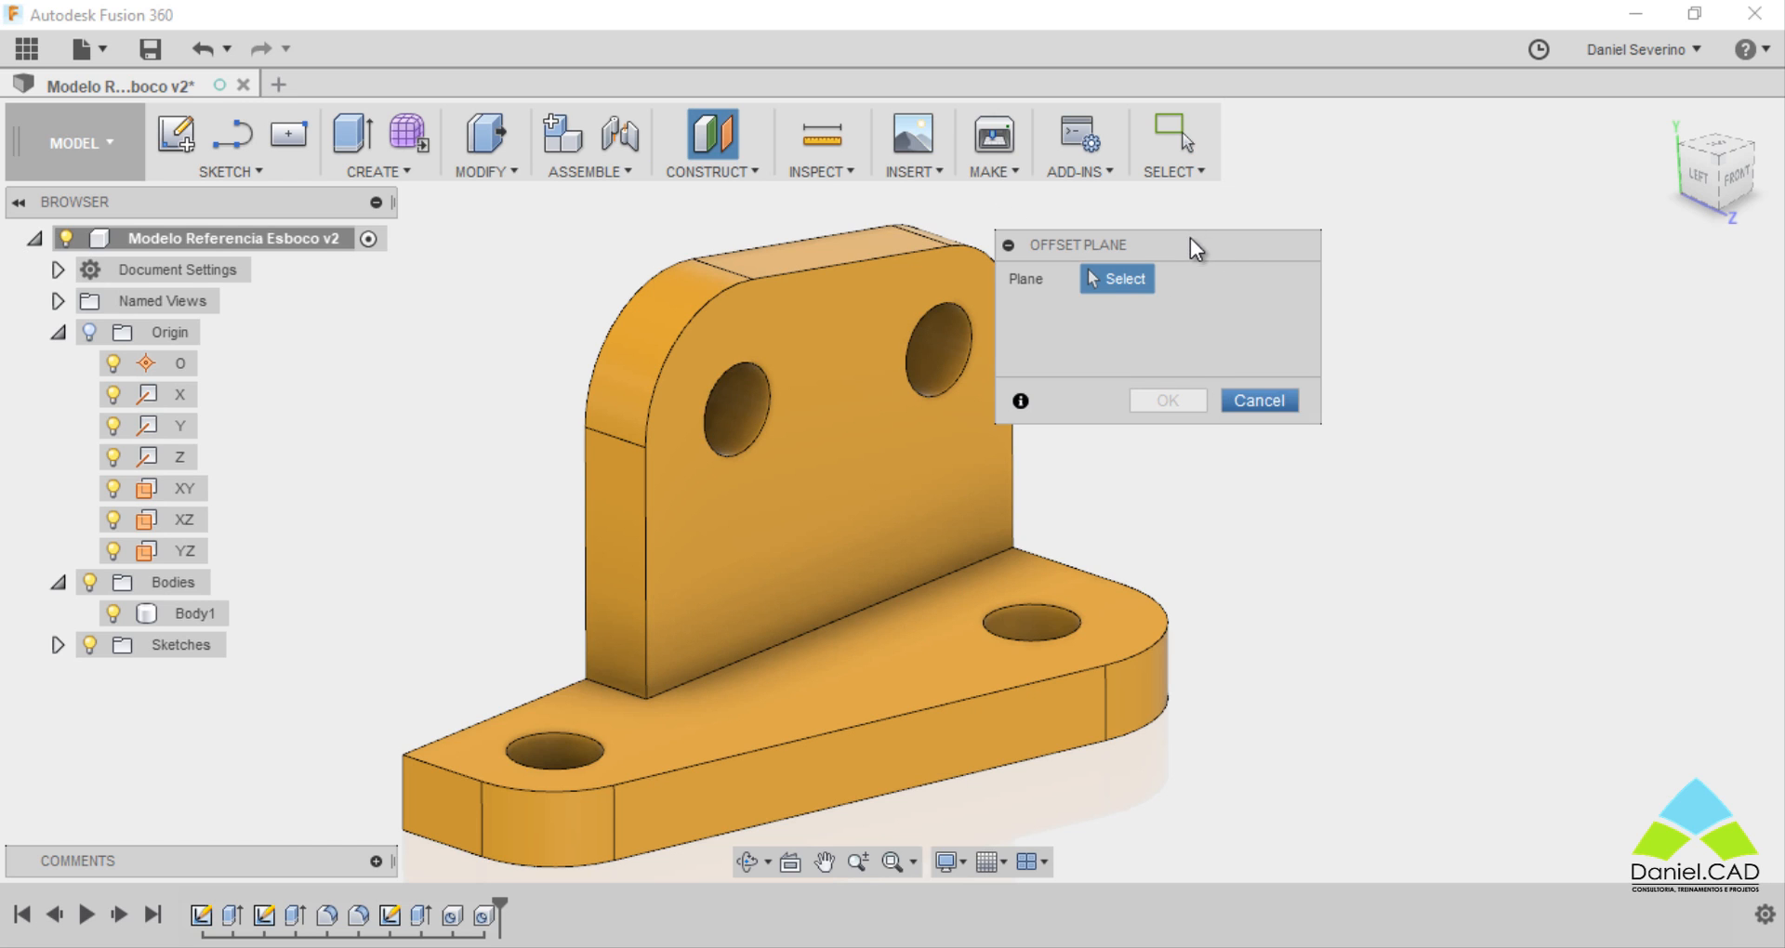
drag(1190, 243, 1485, 290)
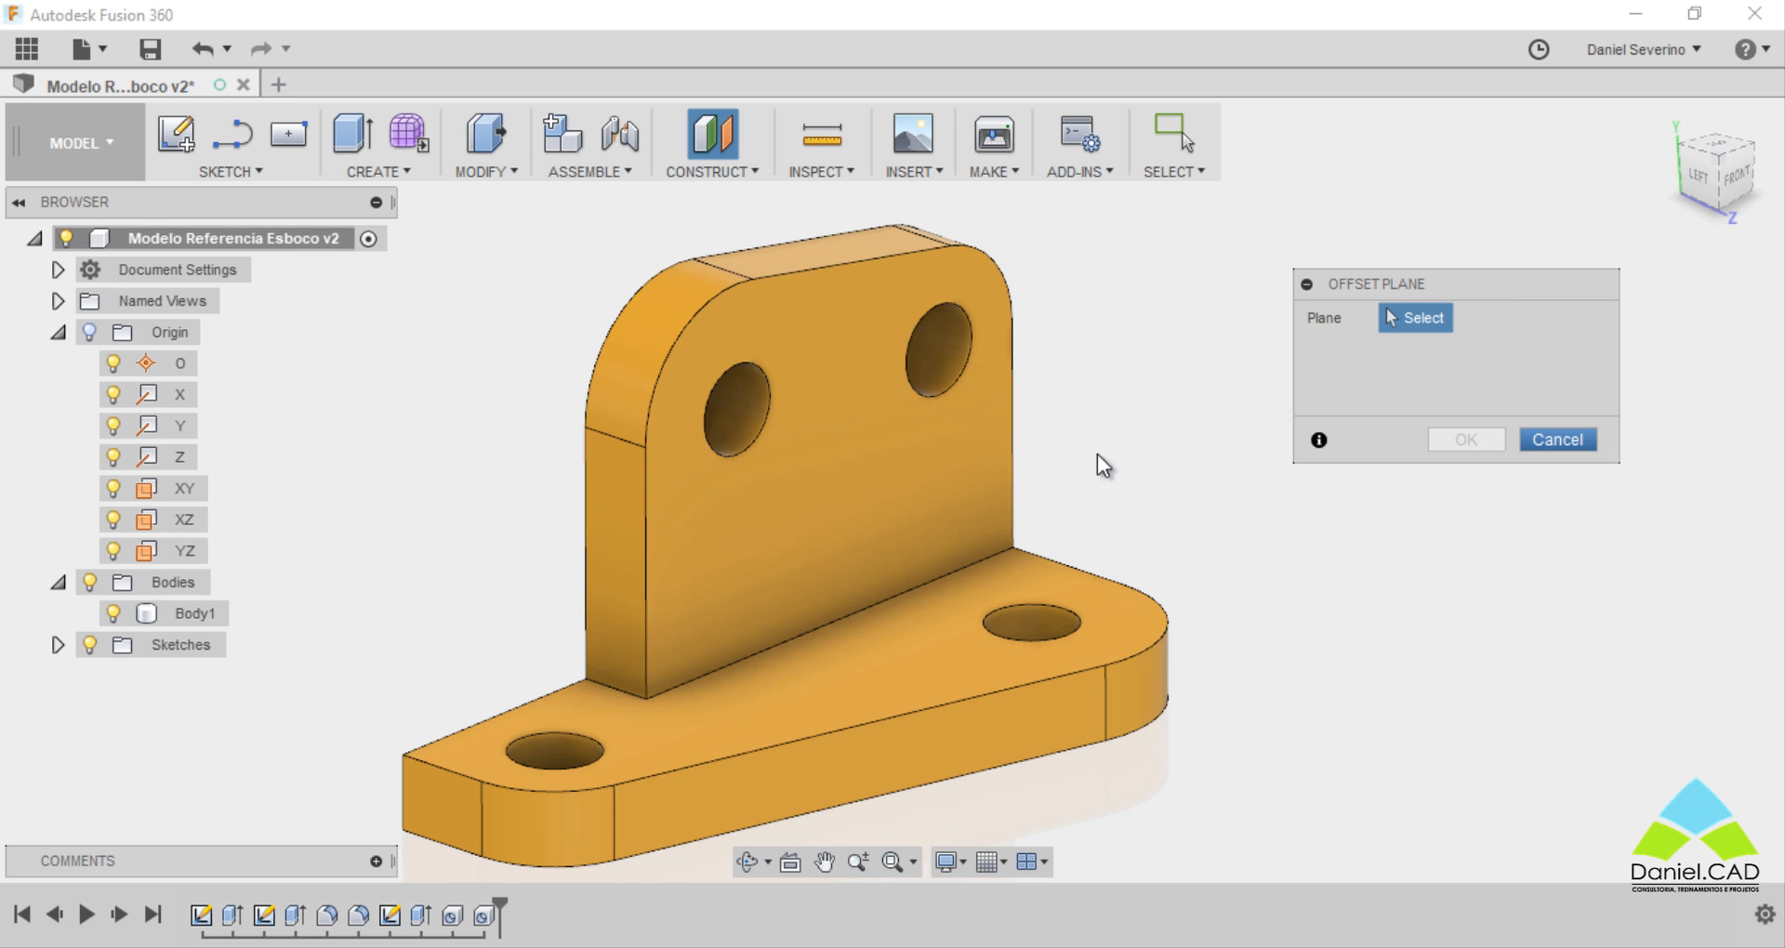
click(848, 356)
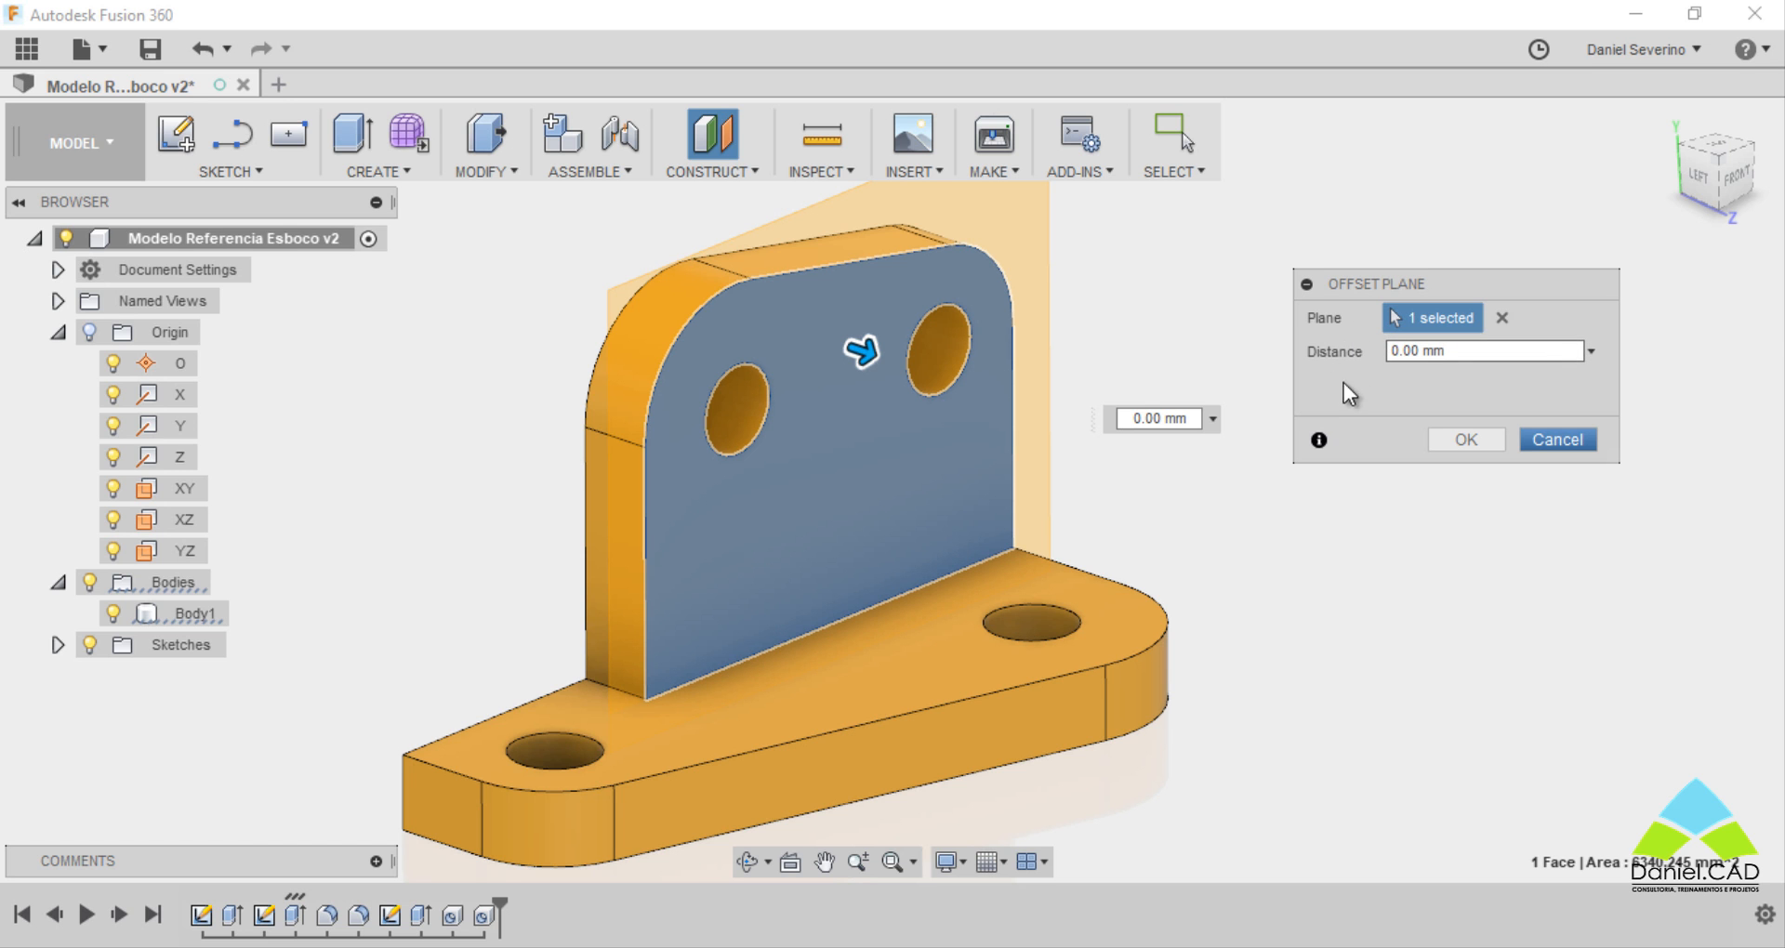
shift+middle_drag(1171, 469, 967, 491)
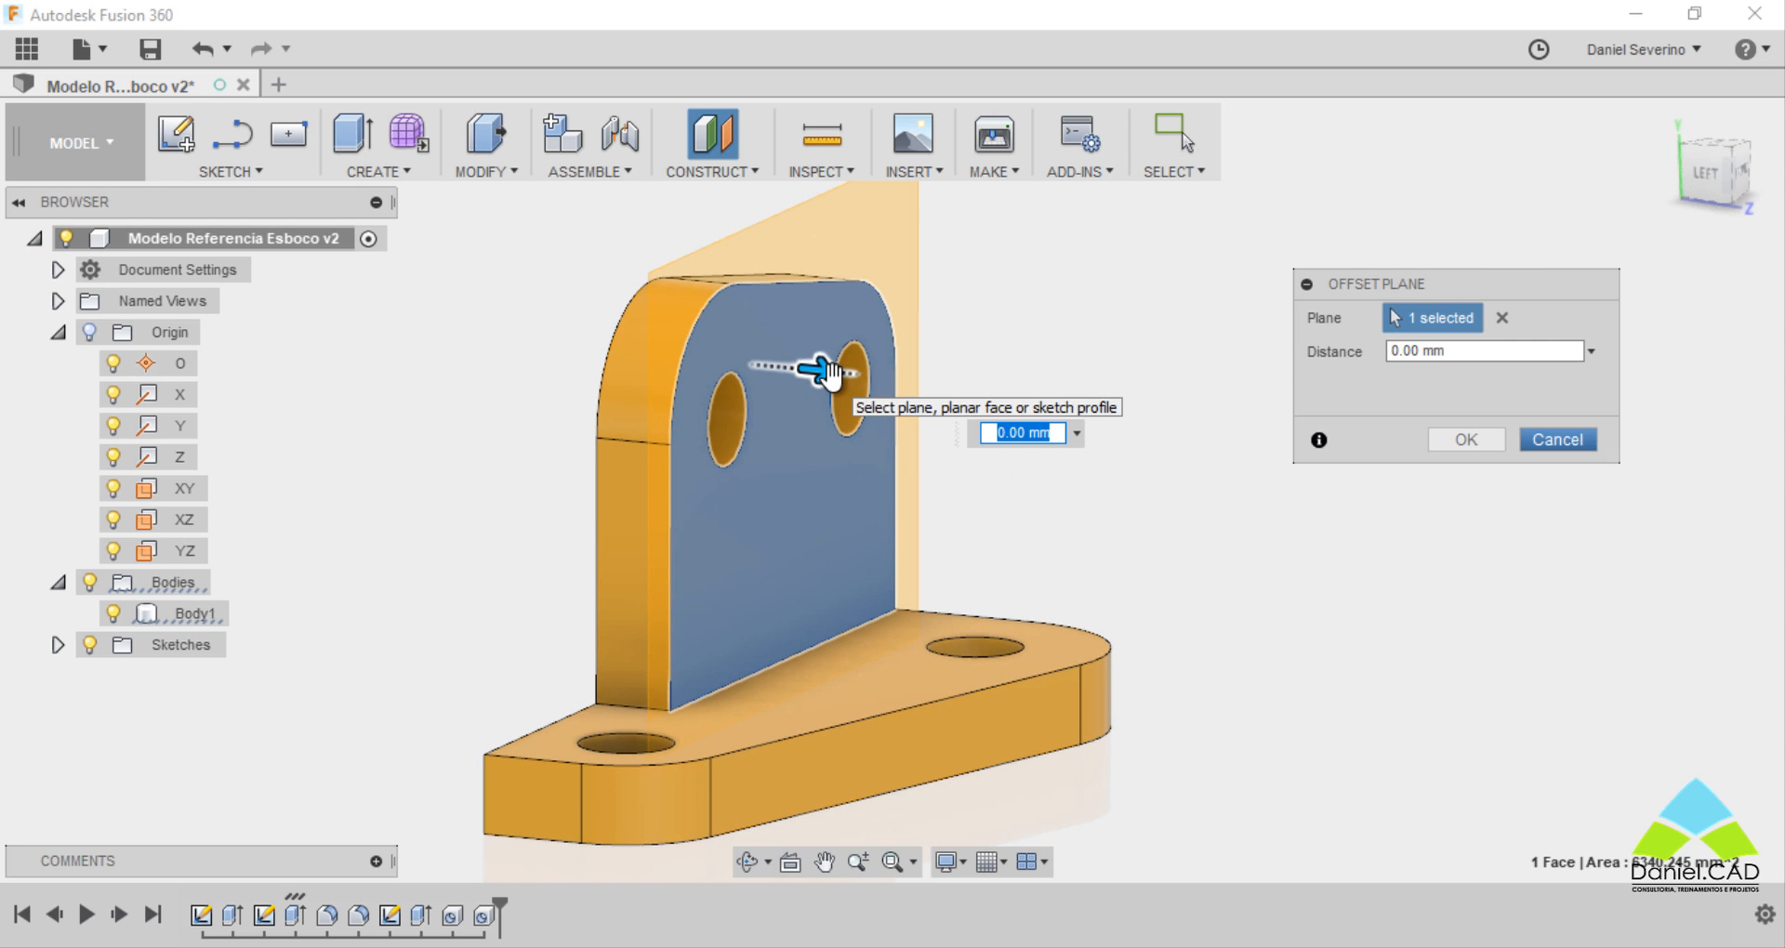
Try offset distances of 10 mm, -20 mm and 20 mm to preview the plane on both sides of the vertical plate
drag(830, 374, 883, 395)
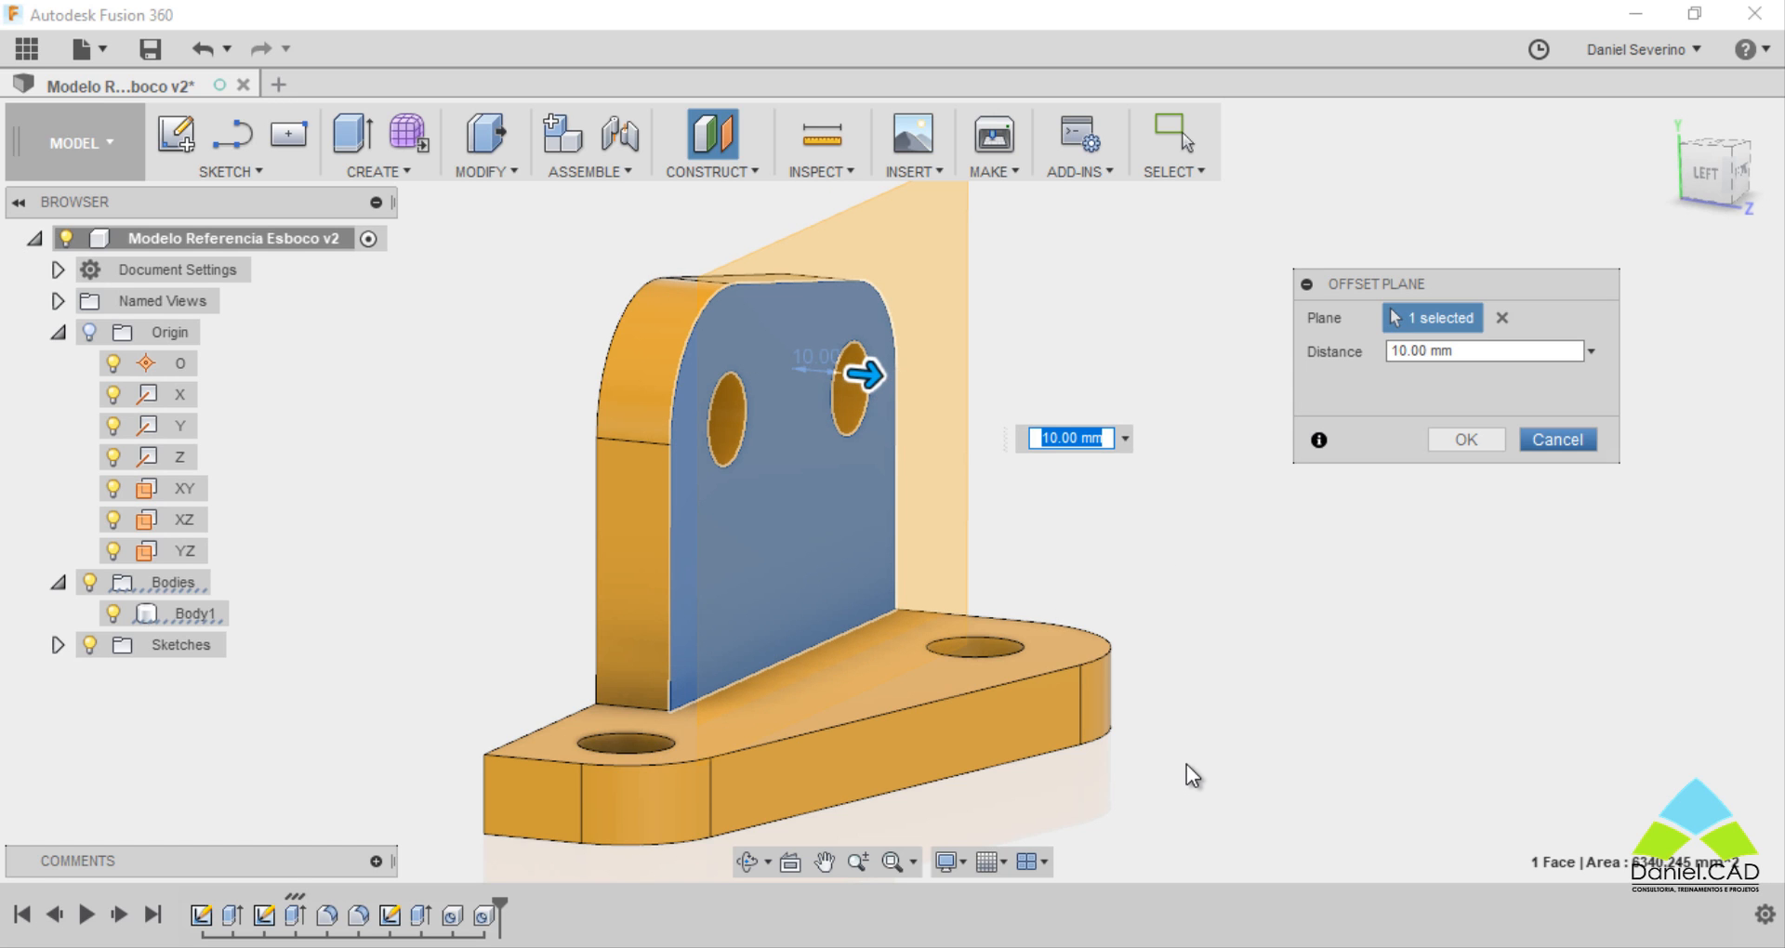
drag(860, 376, 696, 359)
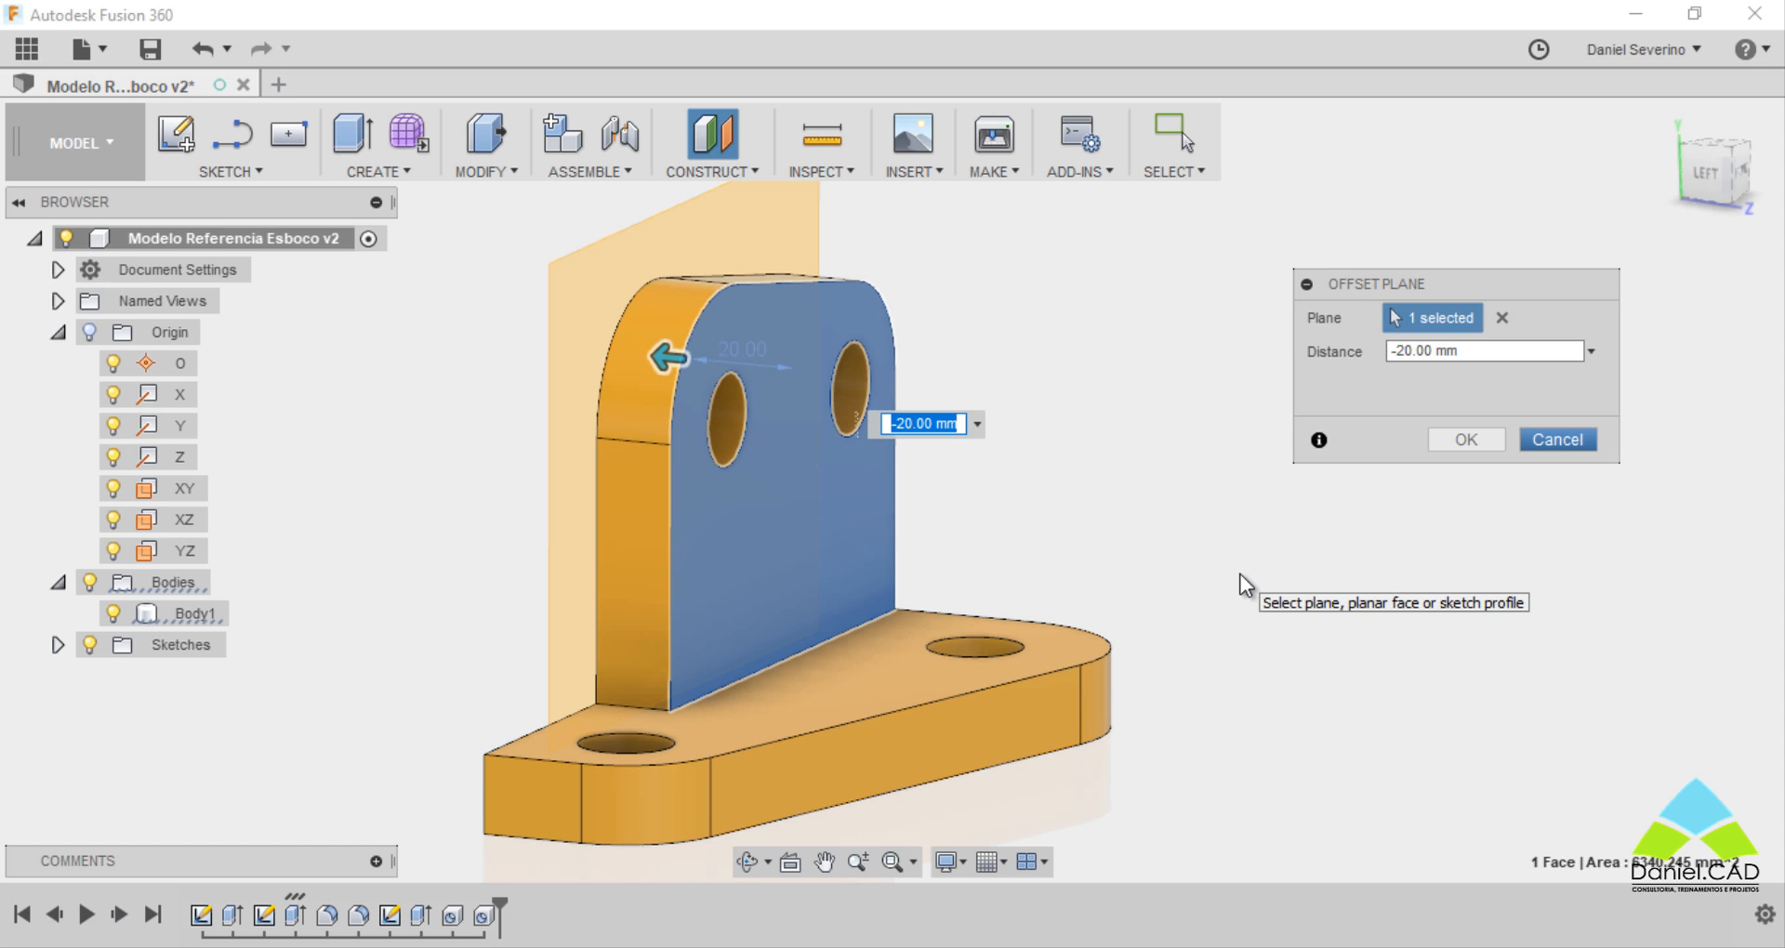
shift+middle_drag(753, 453, 780, 435)
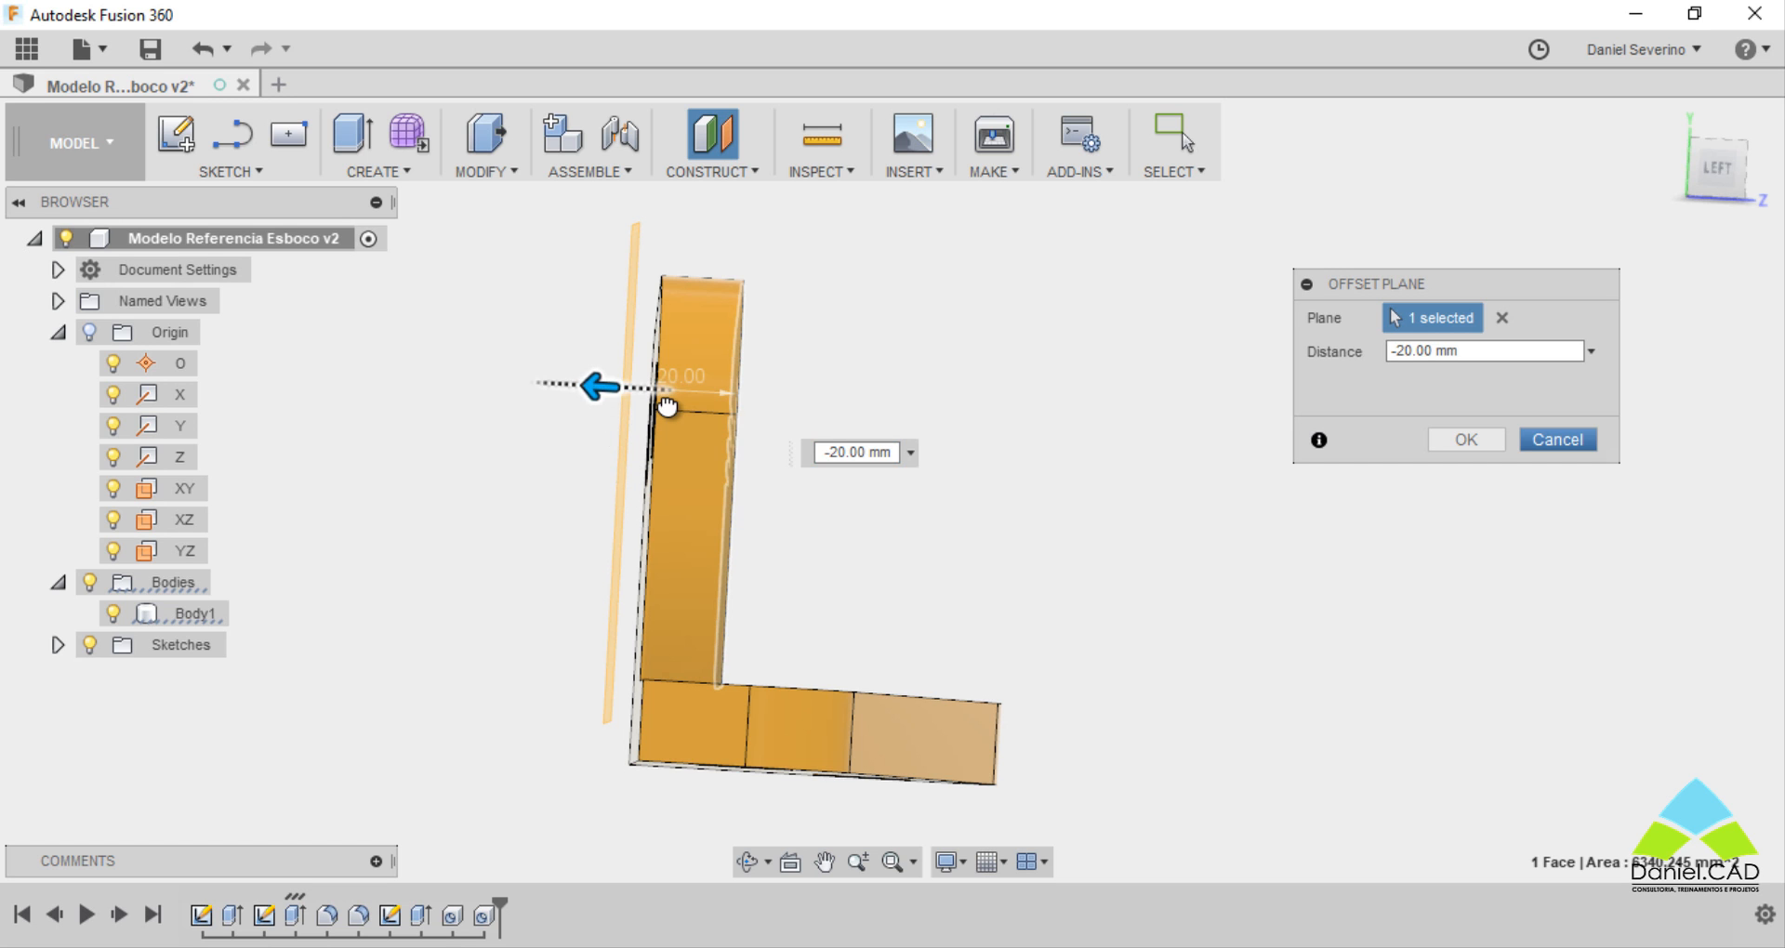
drag(700, 406, 864, 402)
shift+middle_drag(957, 494, 885, 526)
middle_drag(1075, 494, 1017, 595)
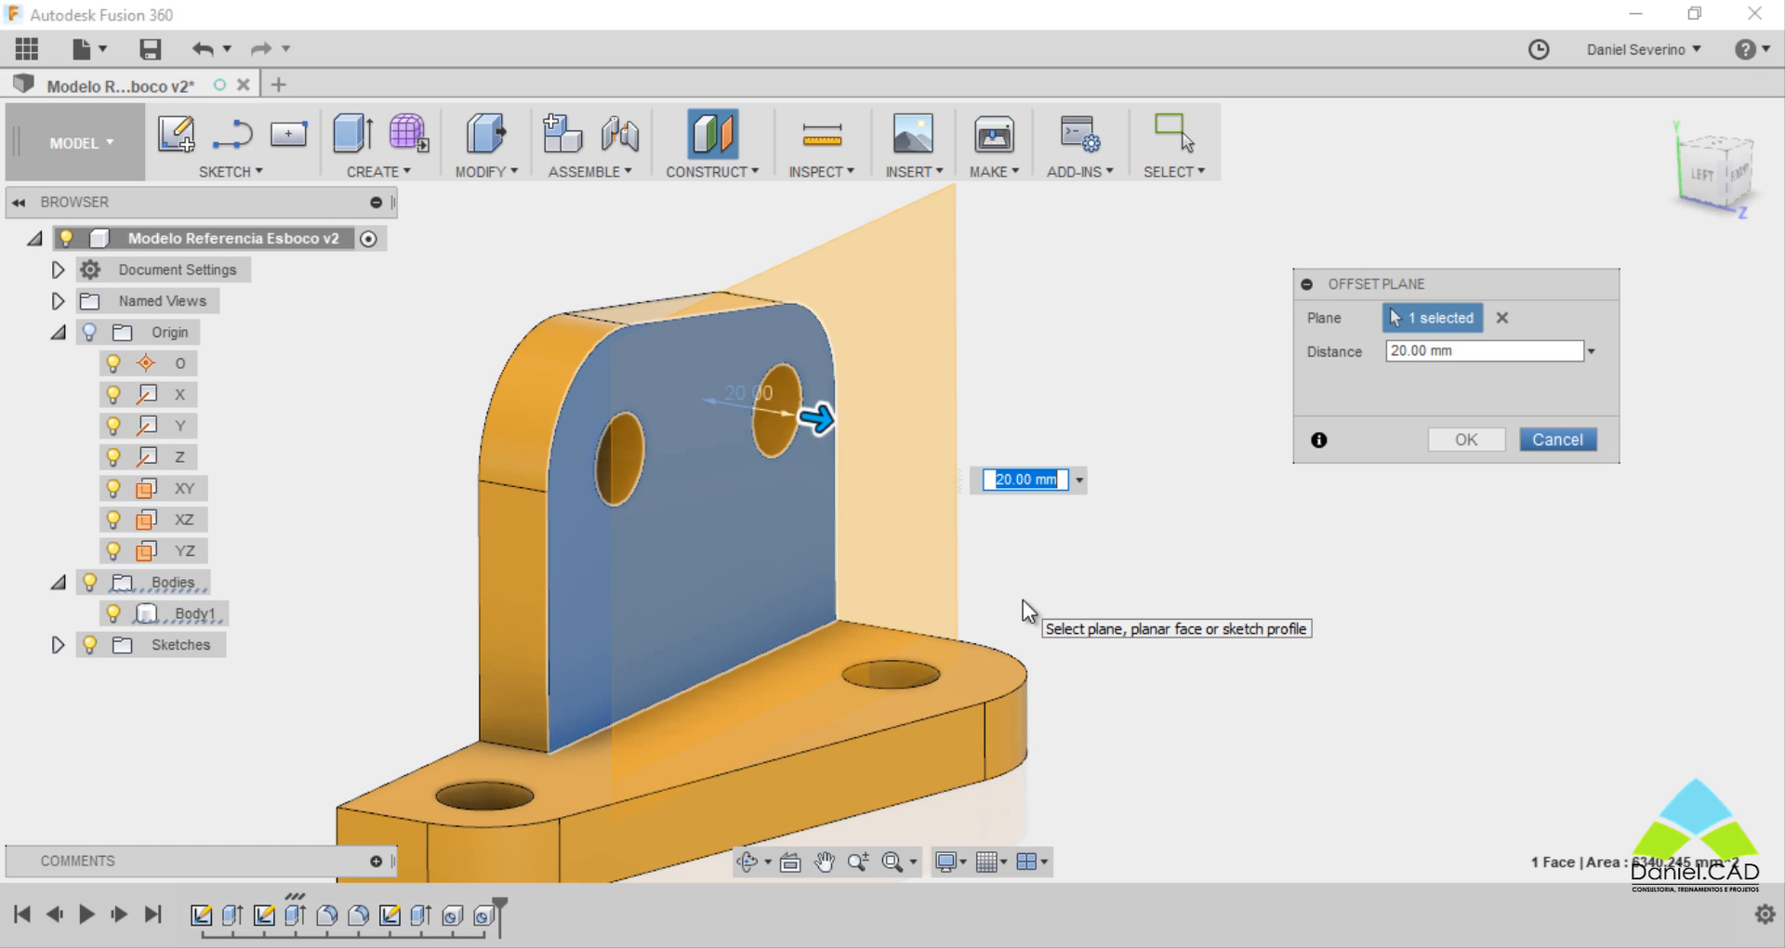
Set the plane's offset distance to 30 mm and create the construction plane
text(30)
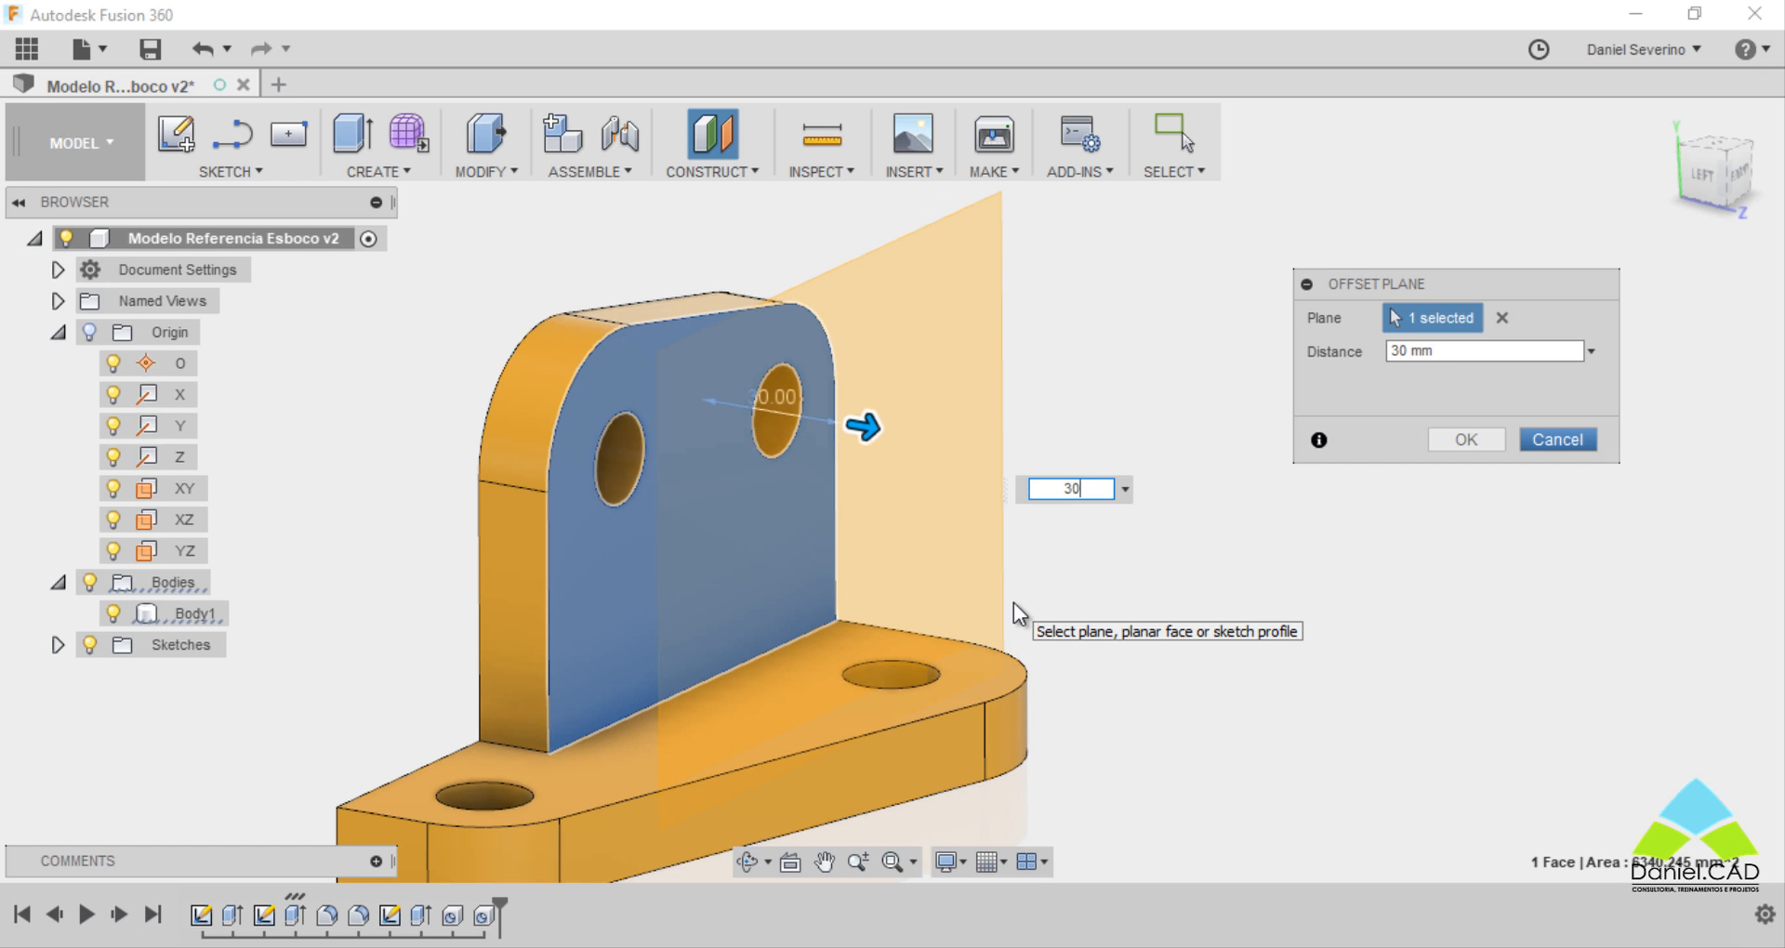
click(1478, 440)
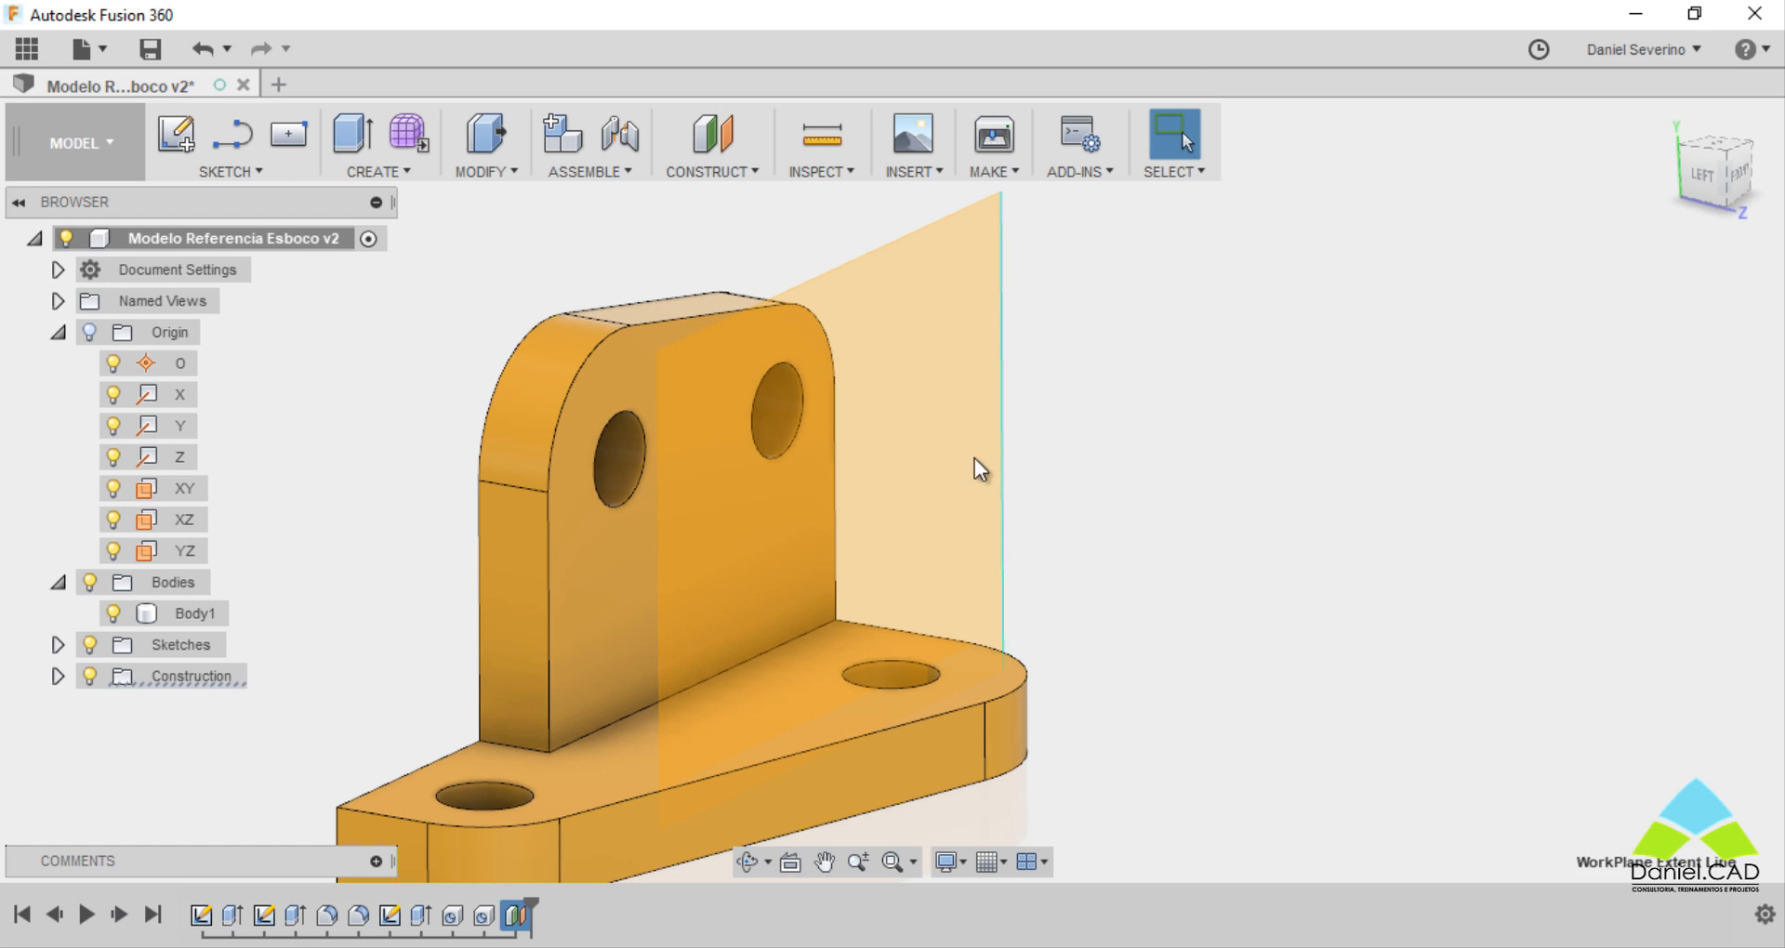
shift+middle_drag(974, 461, 960, 534)
middle_drag(958, 642, 974, 609)
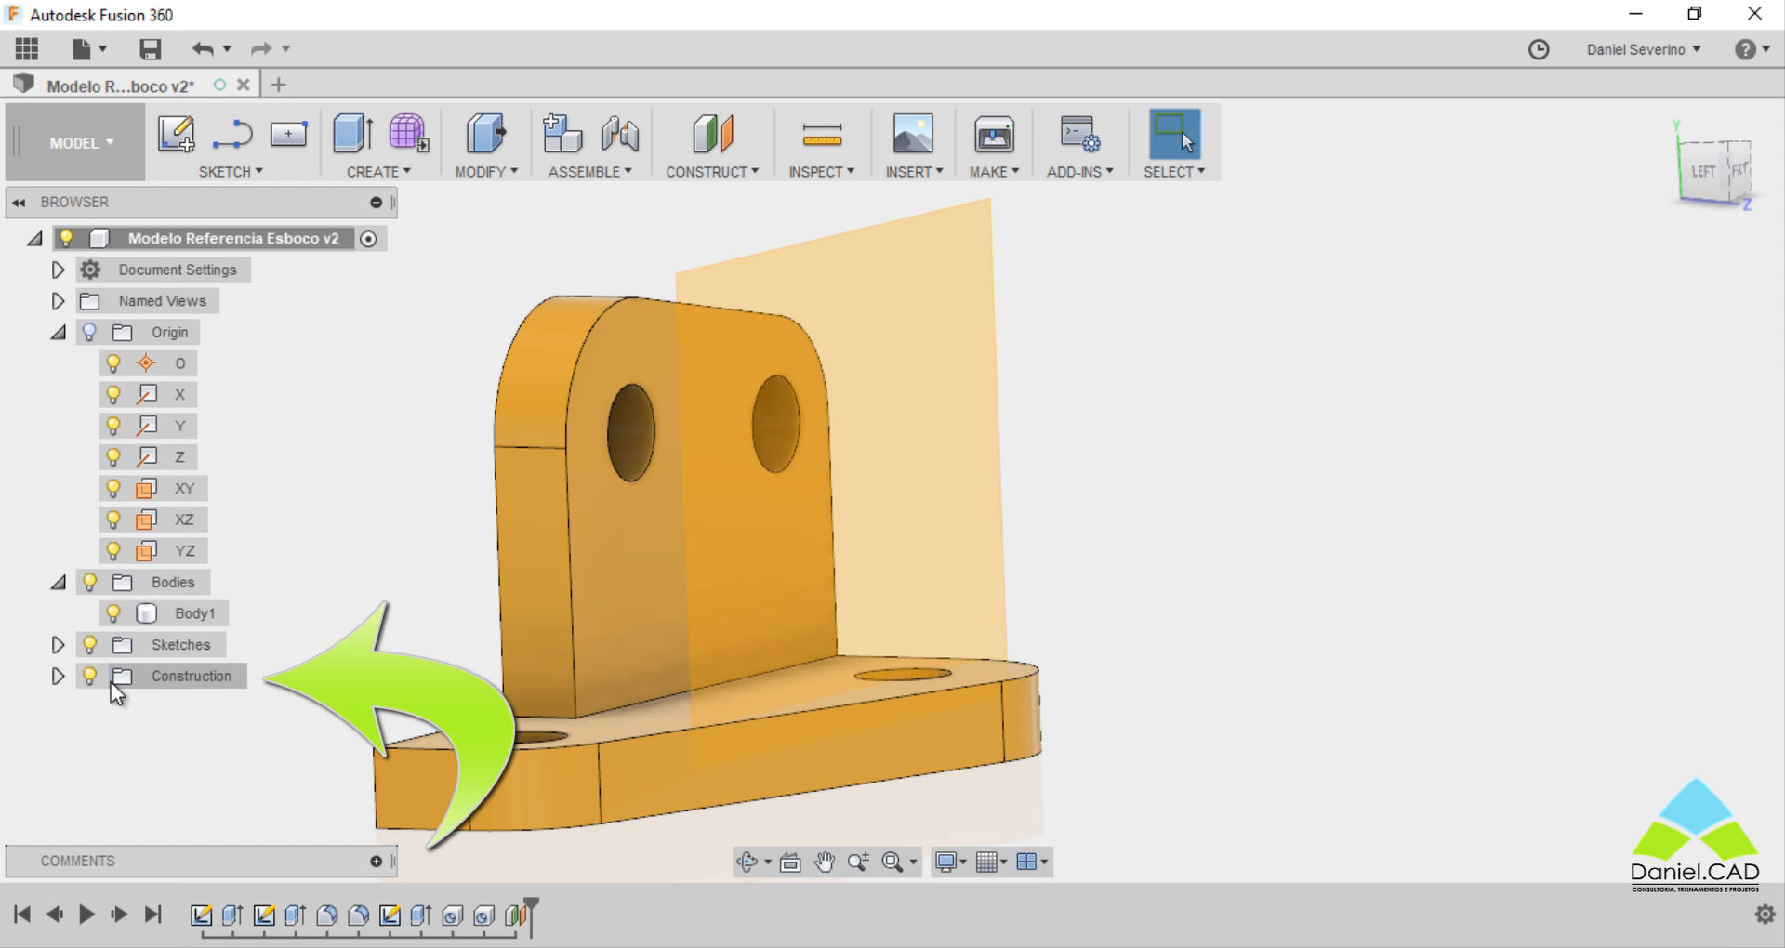
Expand the Construction folder and highlight the new offset plane to examine its position in front of the vertical plate
click(57, 677)
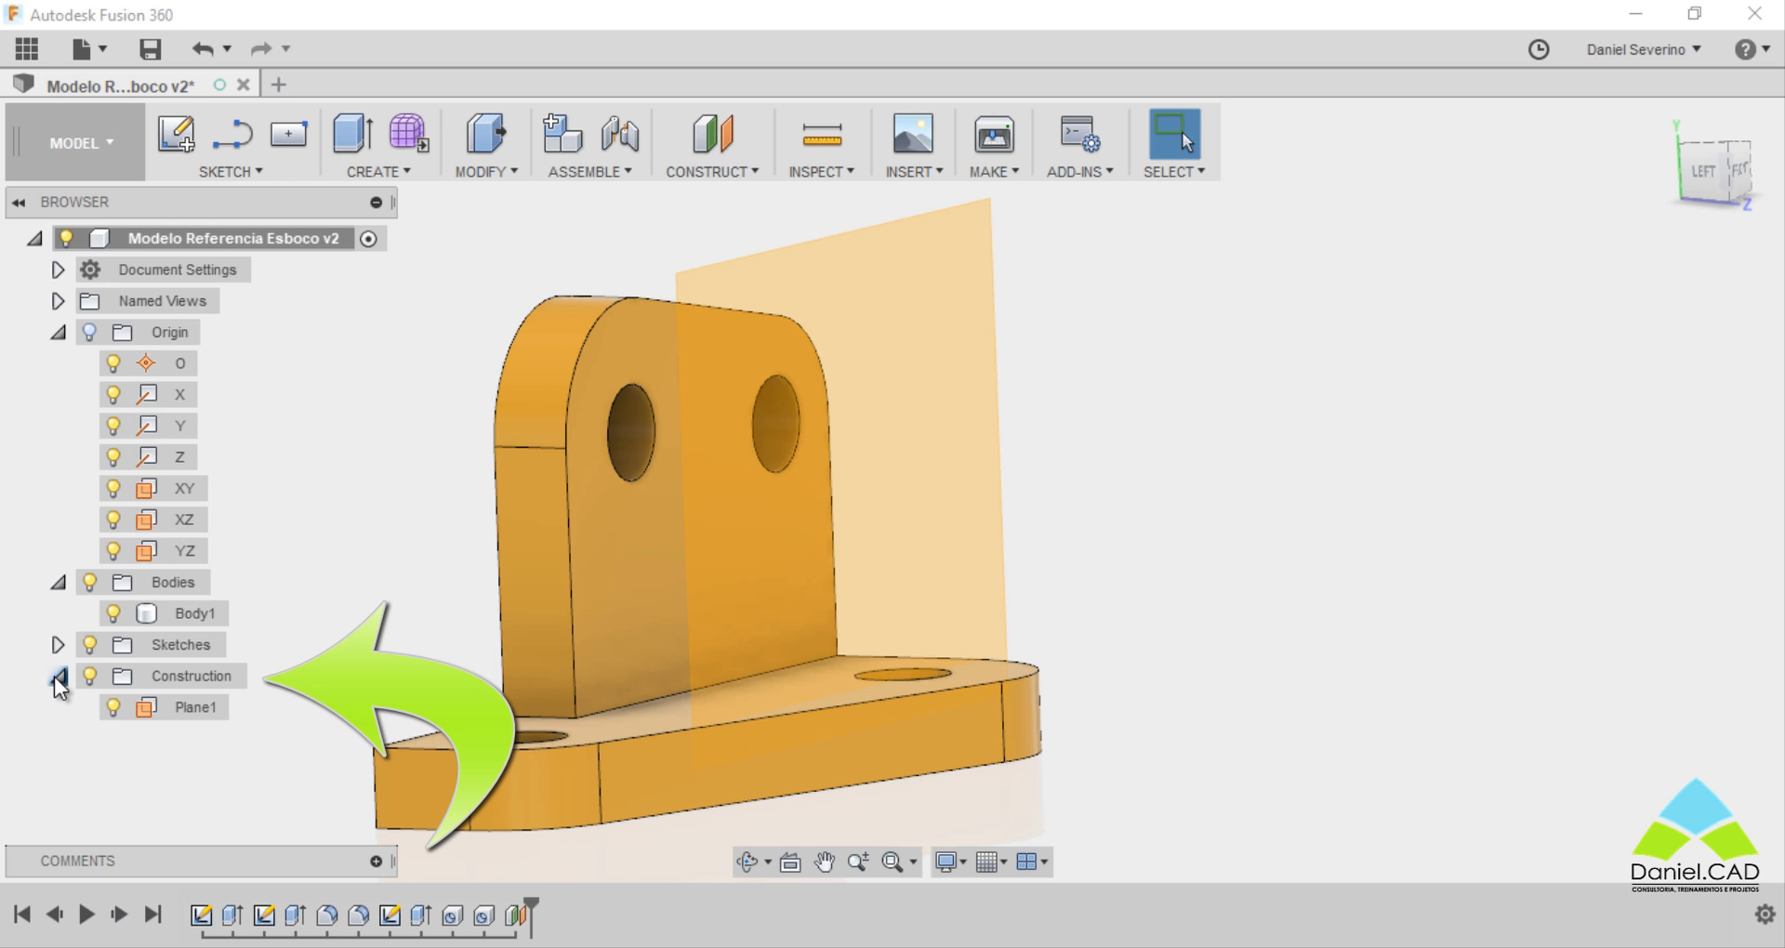
click(170, 710)
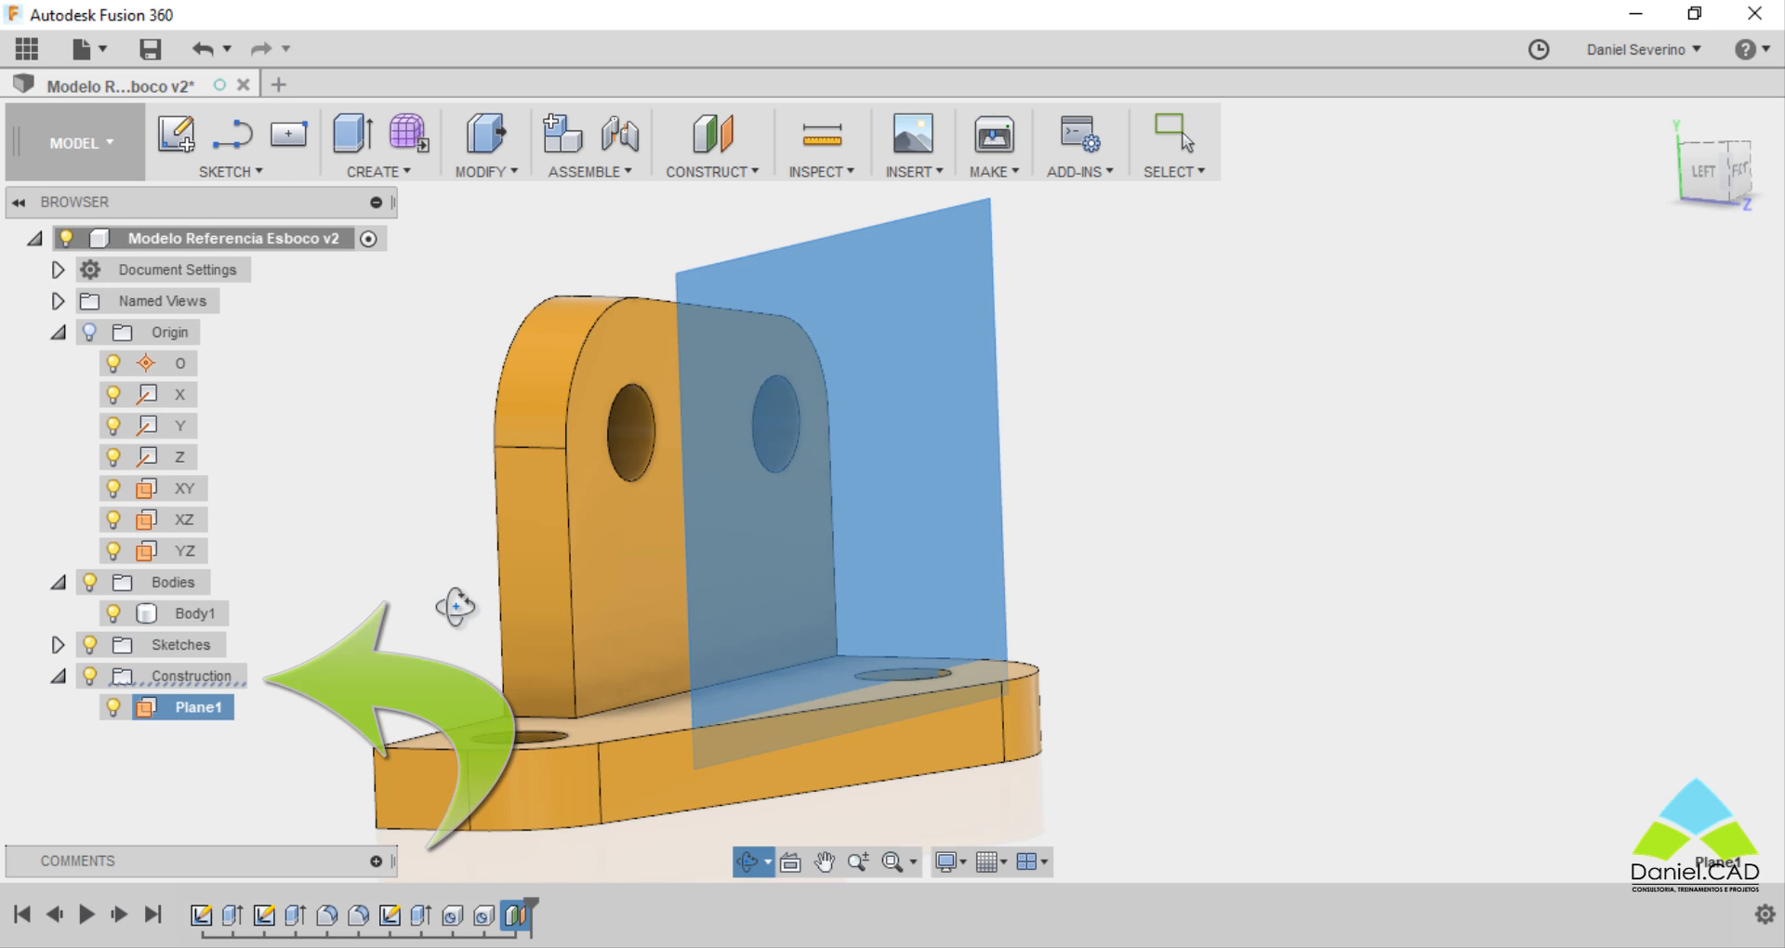
mouse_move(450, 605)
shift+middle_down()
mouse_move(434, 620)
mouse_move(465, 616)
mouse_move(446, 636)
shift+middle_up()
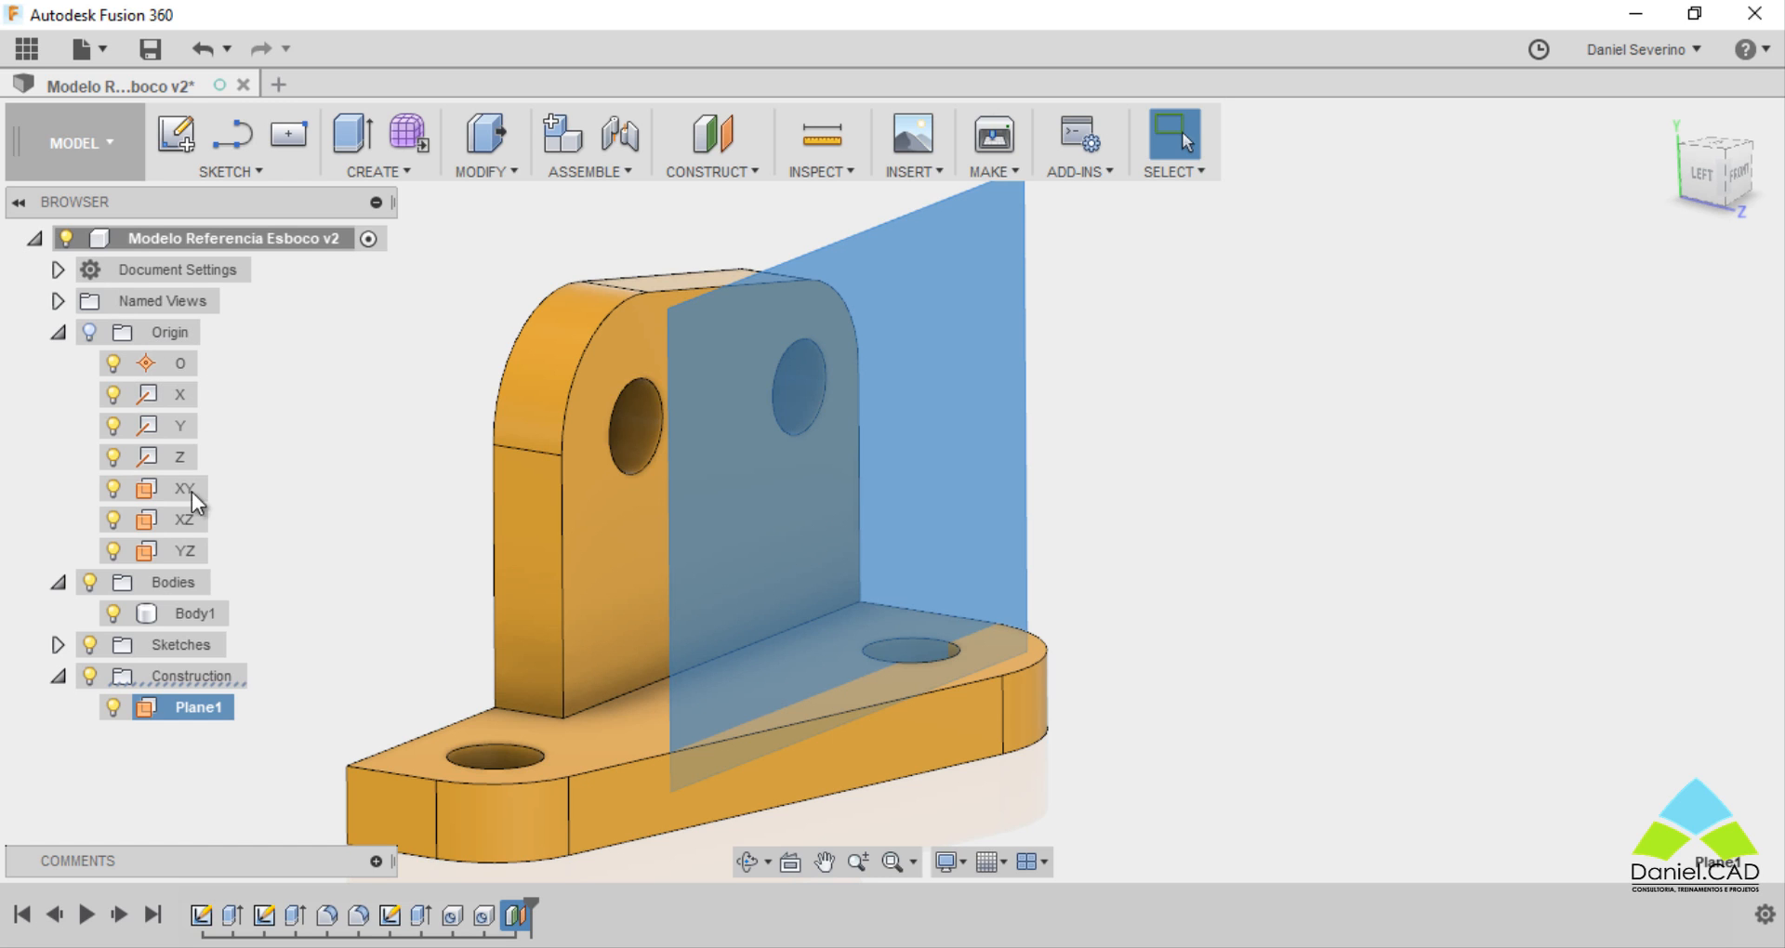
key(Escape)
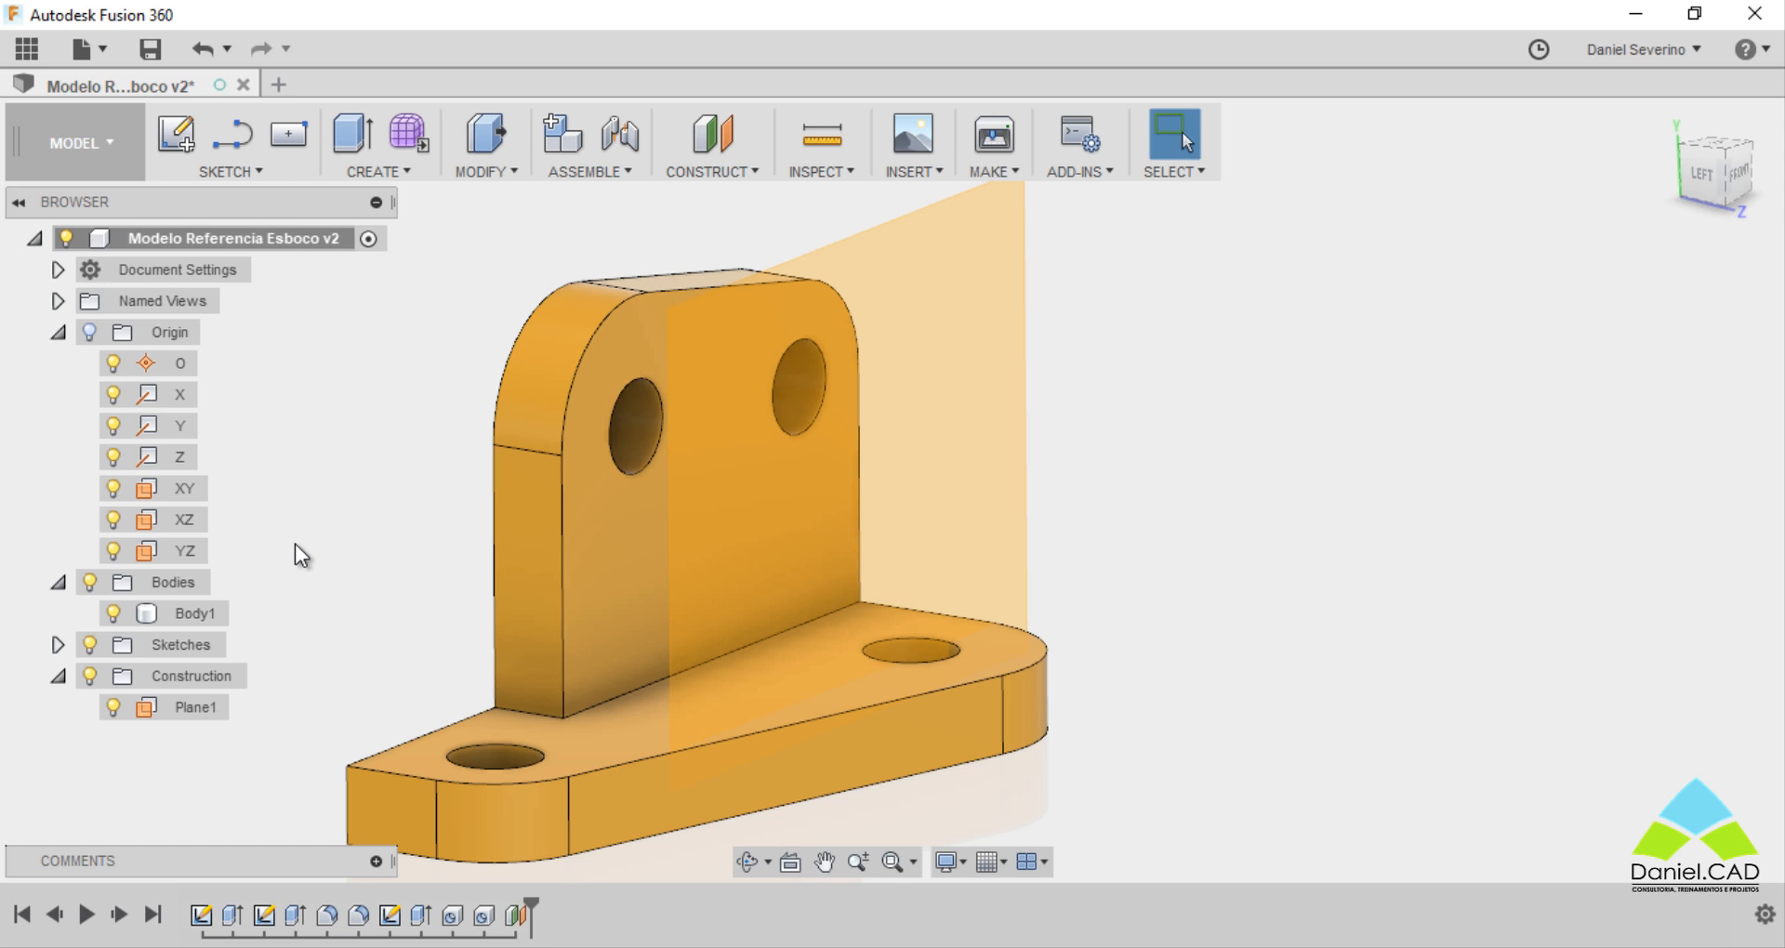
middle_drag(310, 594, 358, 584)
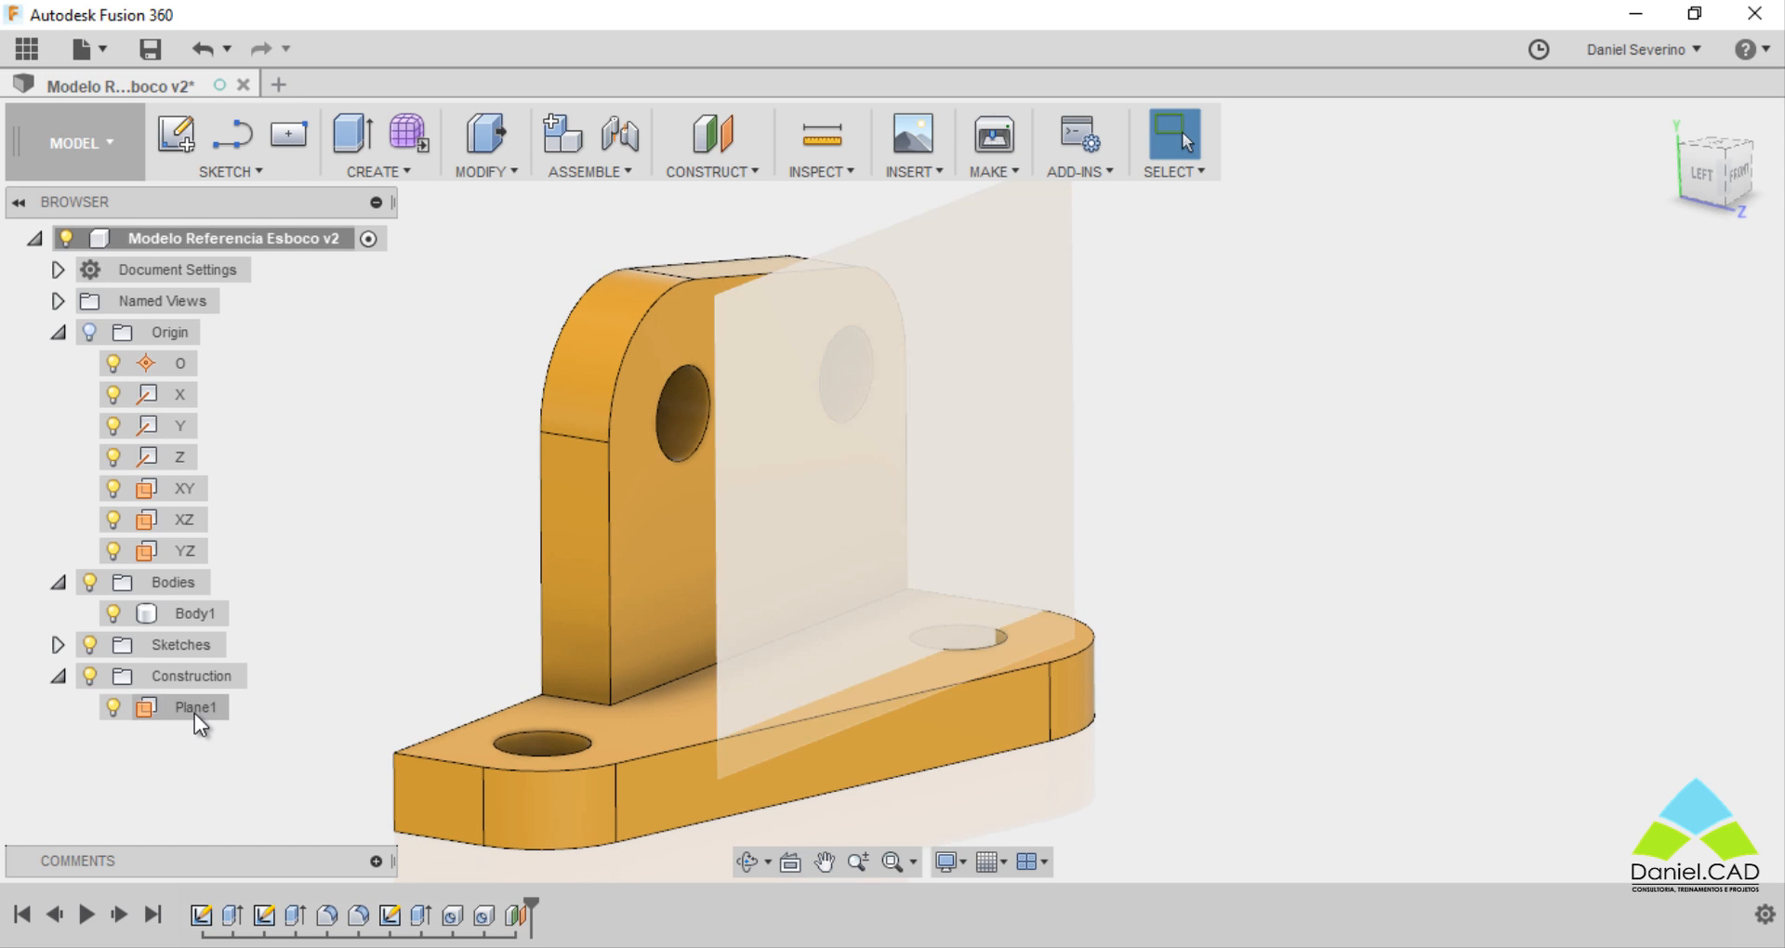
Rename the new offset plane in the Construction folder as Plano01 YT
click(193, 710)
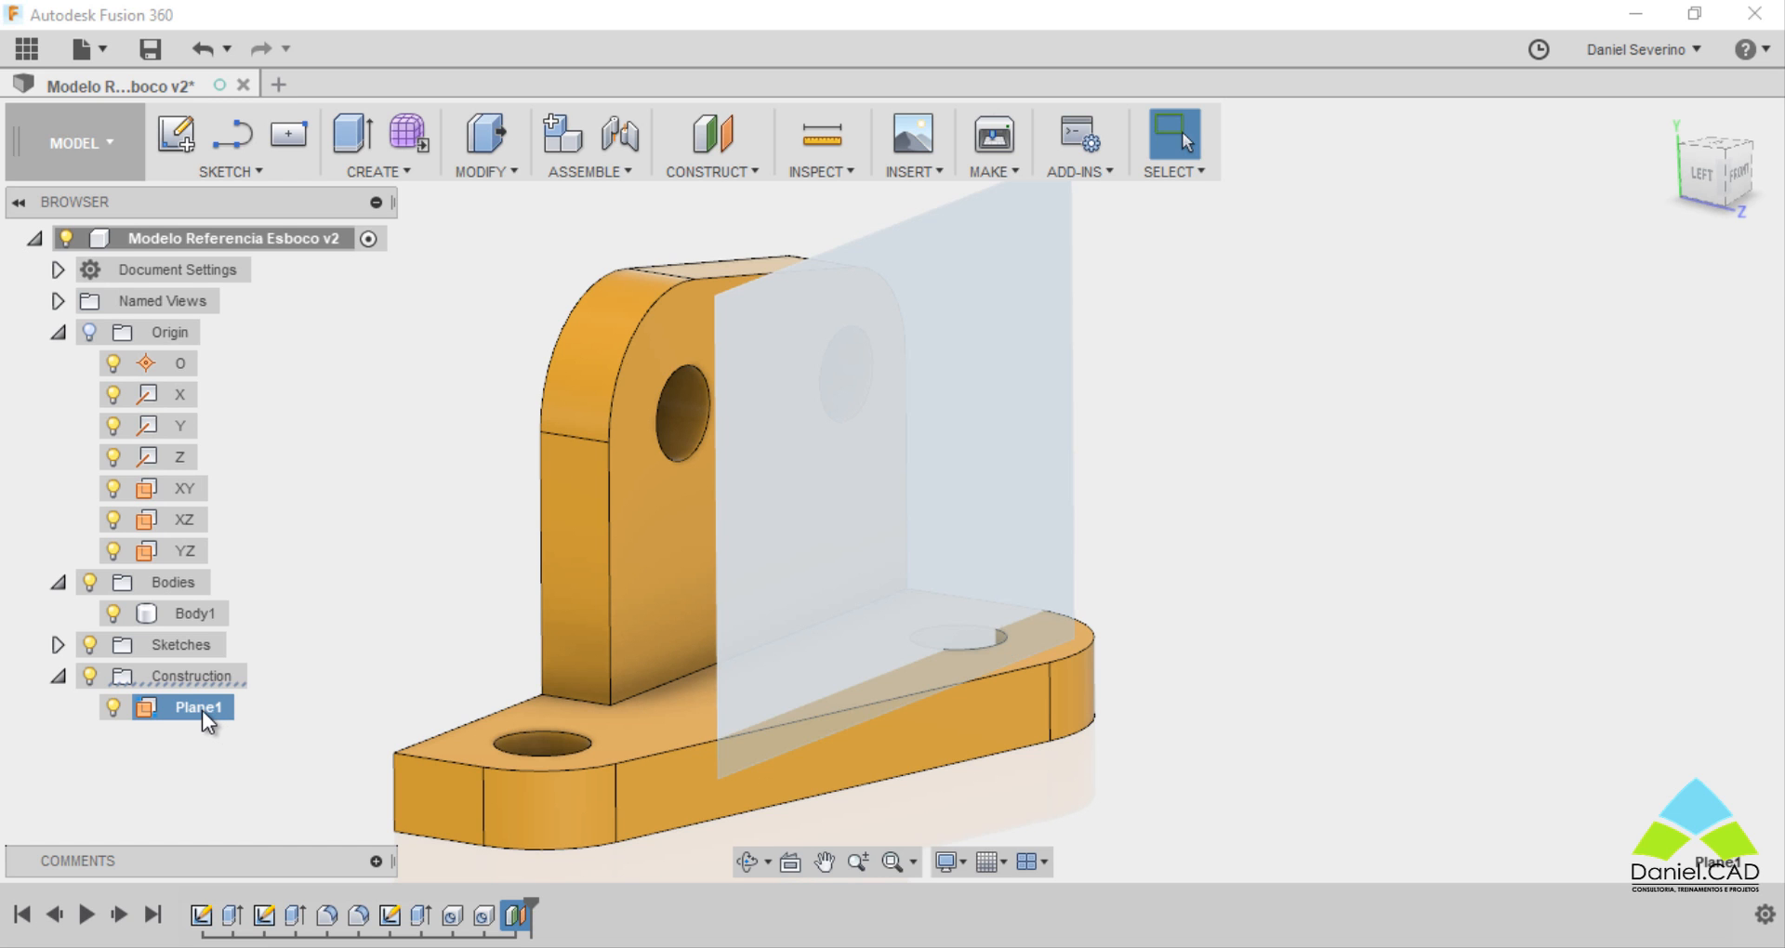
double_click(203, 710)
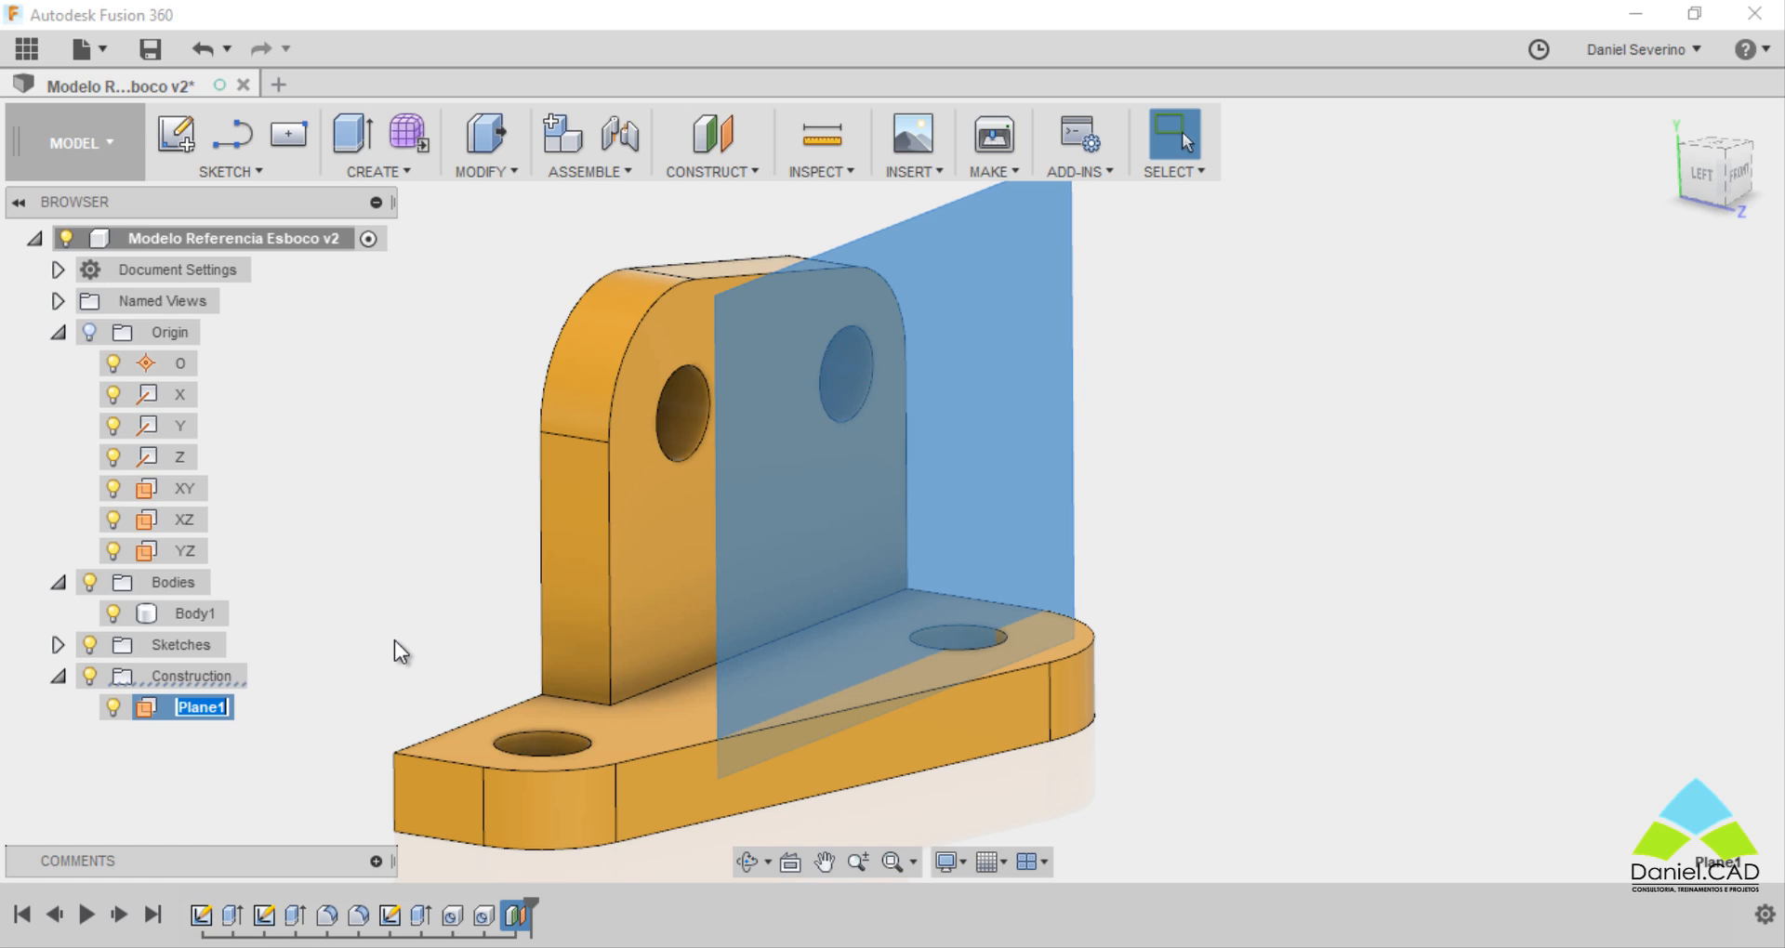
text(Plano01 YT)
key(Return)
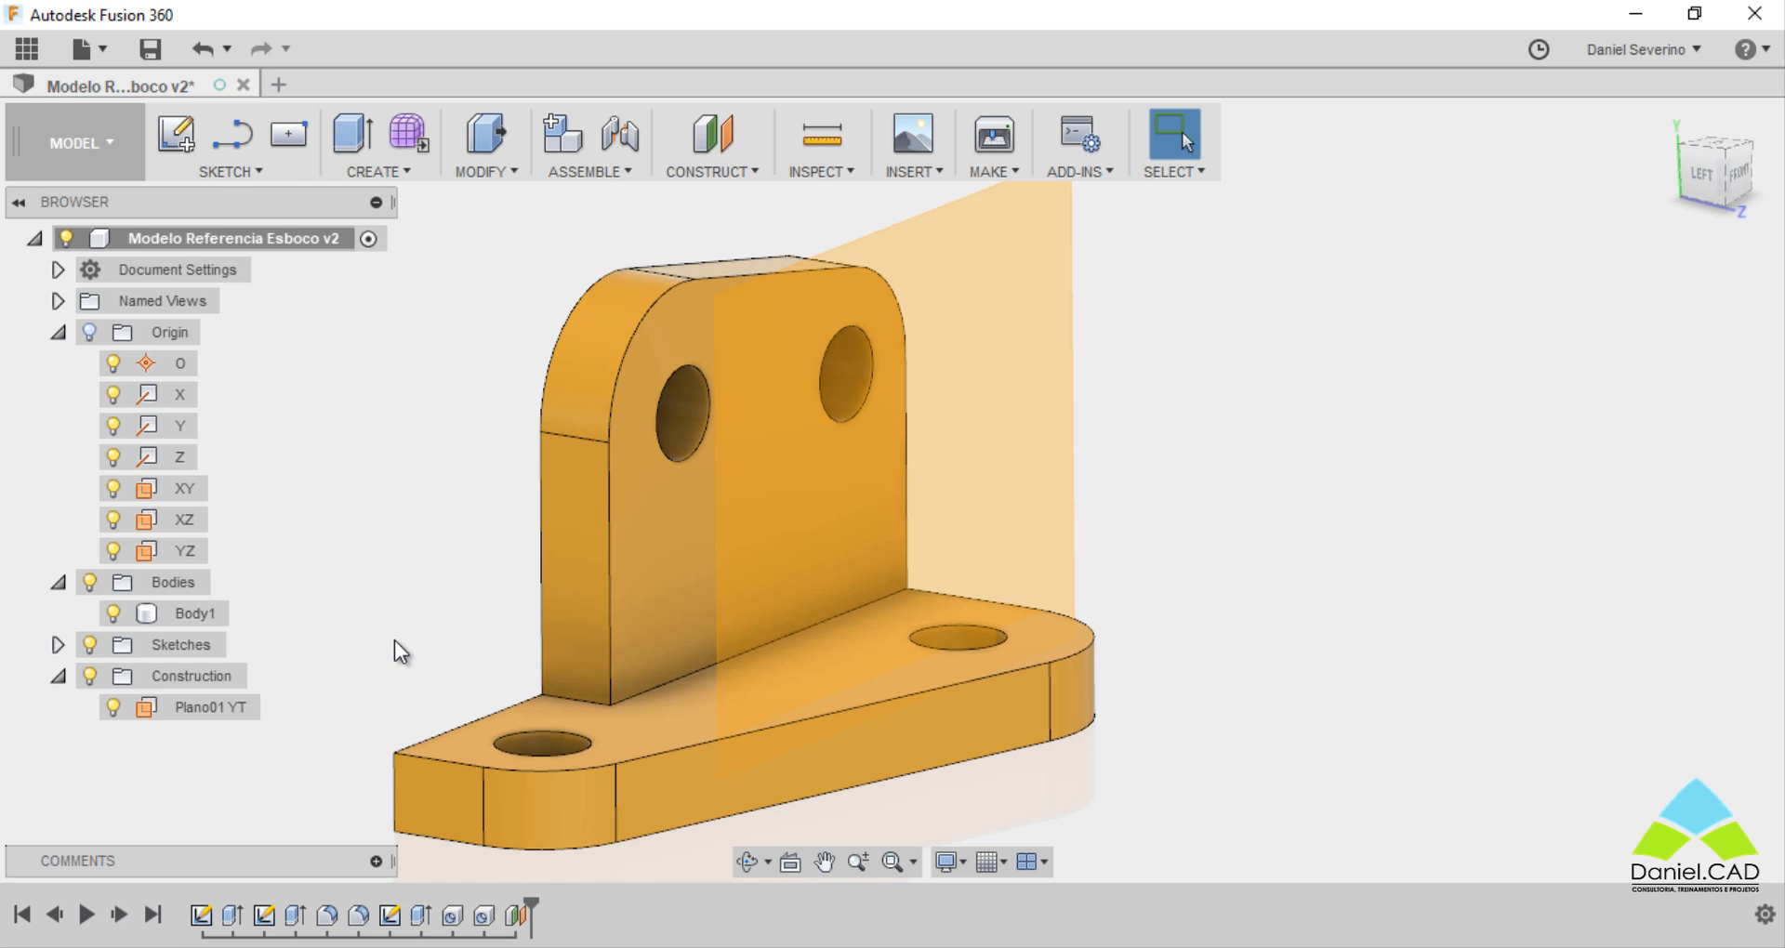
Sketch a two-point rectangle about 28 mm wide and 14 mm high on Plano01 YT, below the plate's two holes, and finish the sketch
click(176, 137)
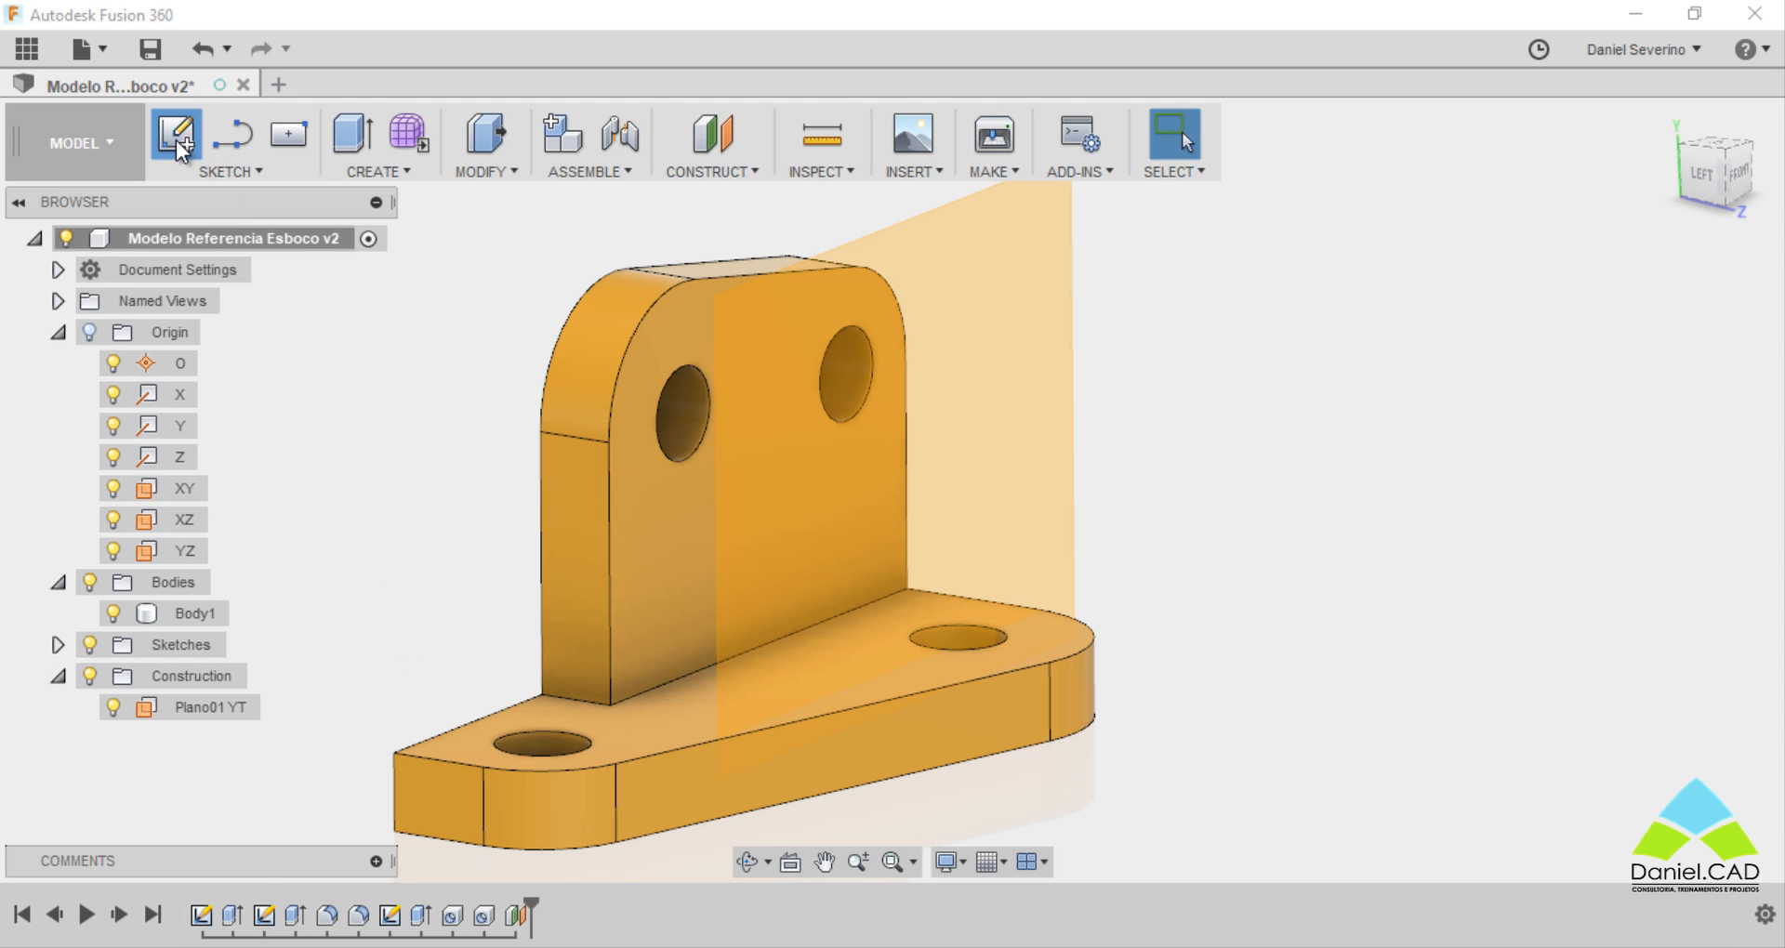
click(998, 517)
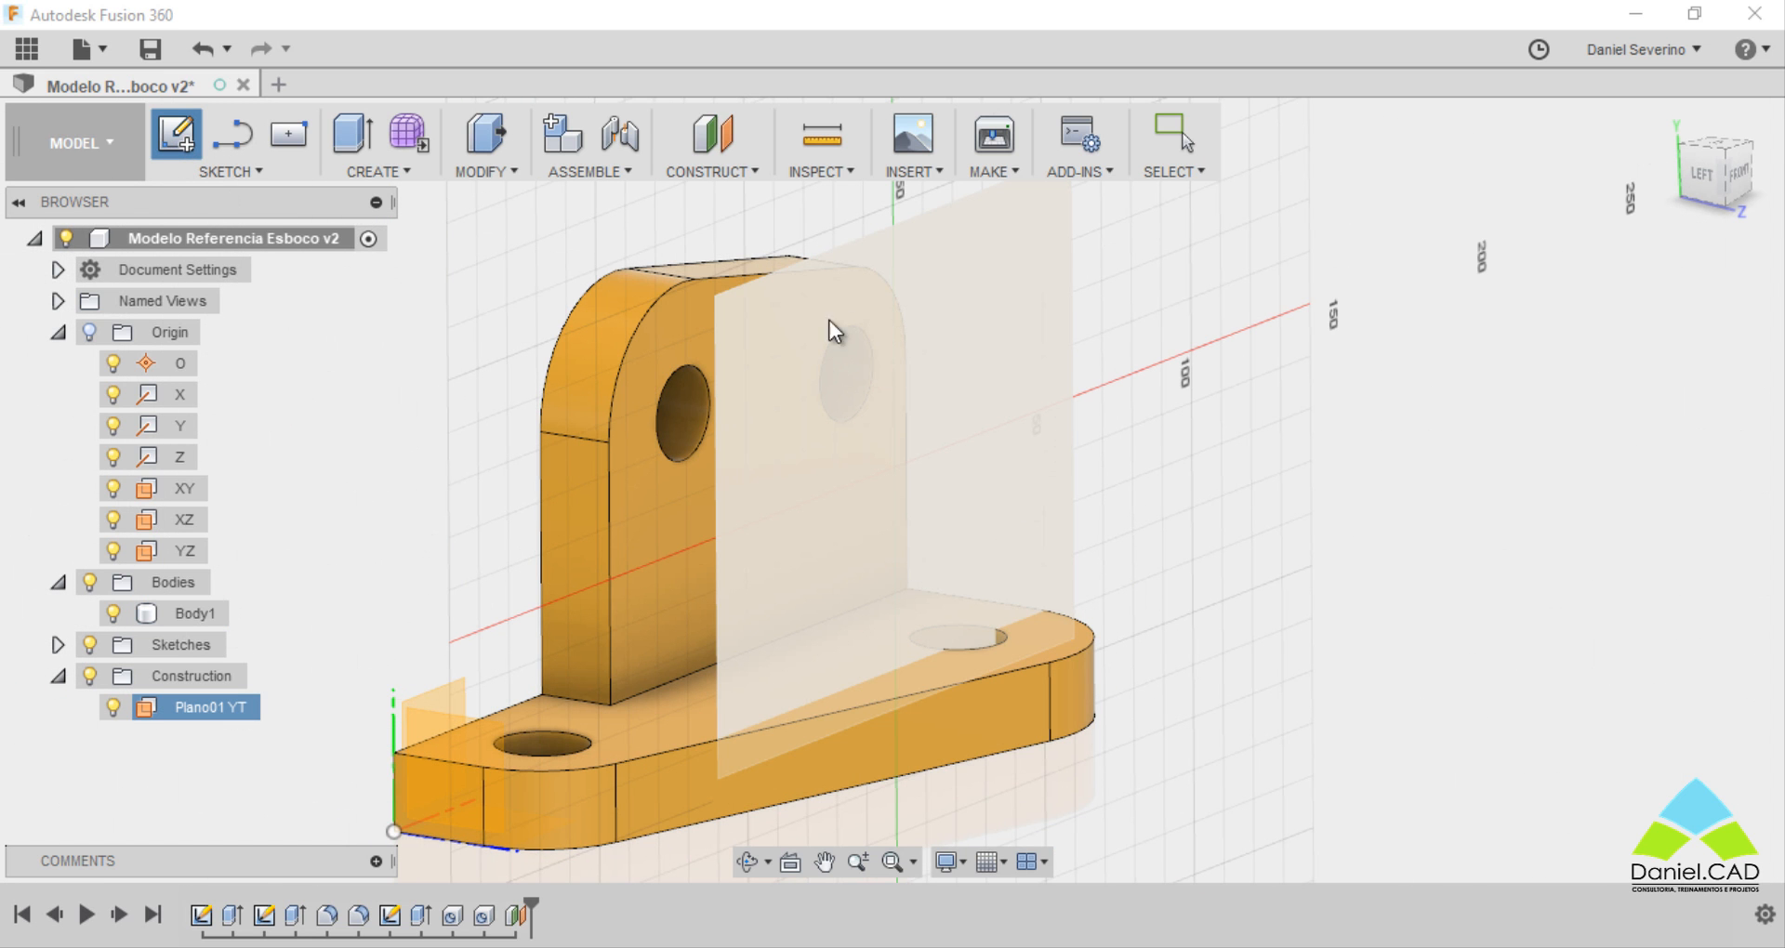
click(1039, 375)
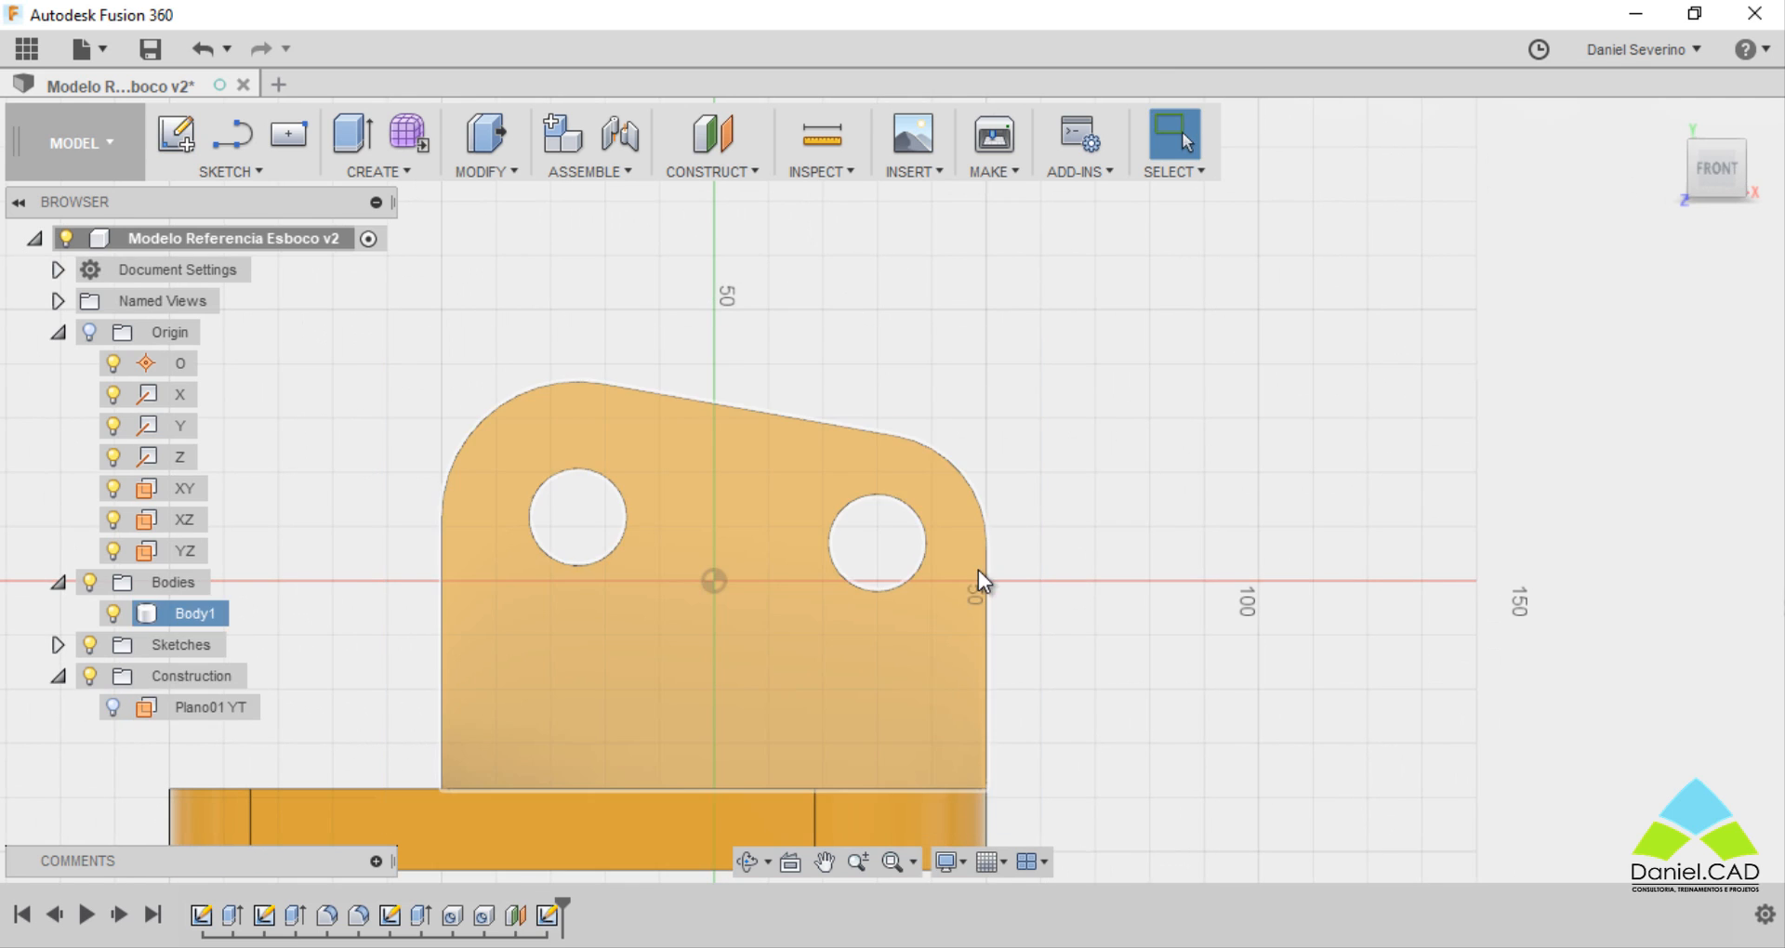
click(256, 174)
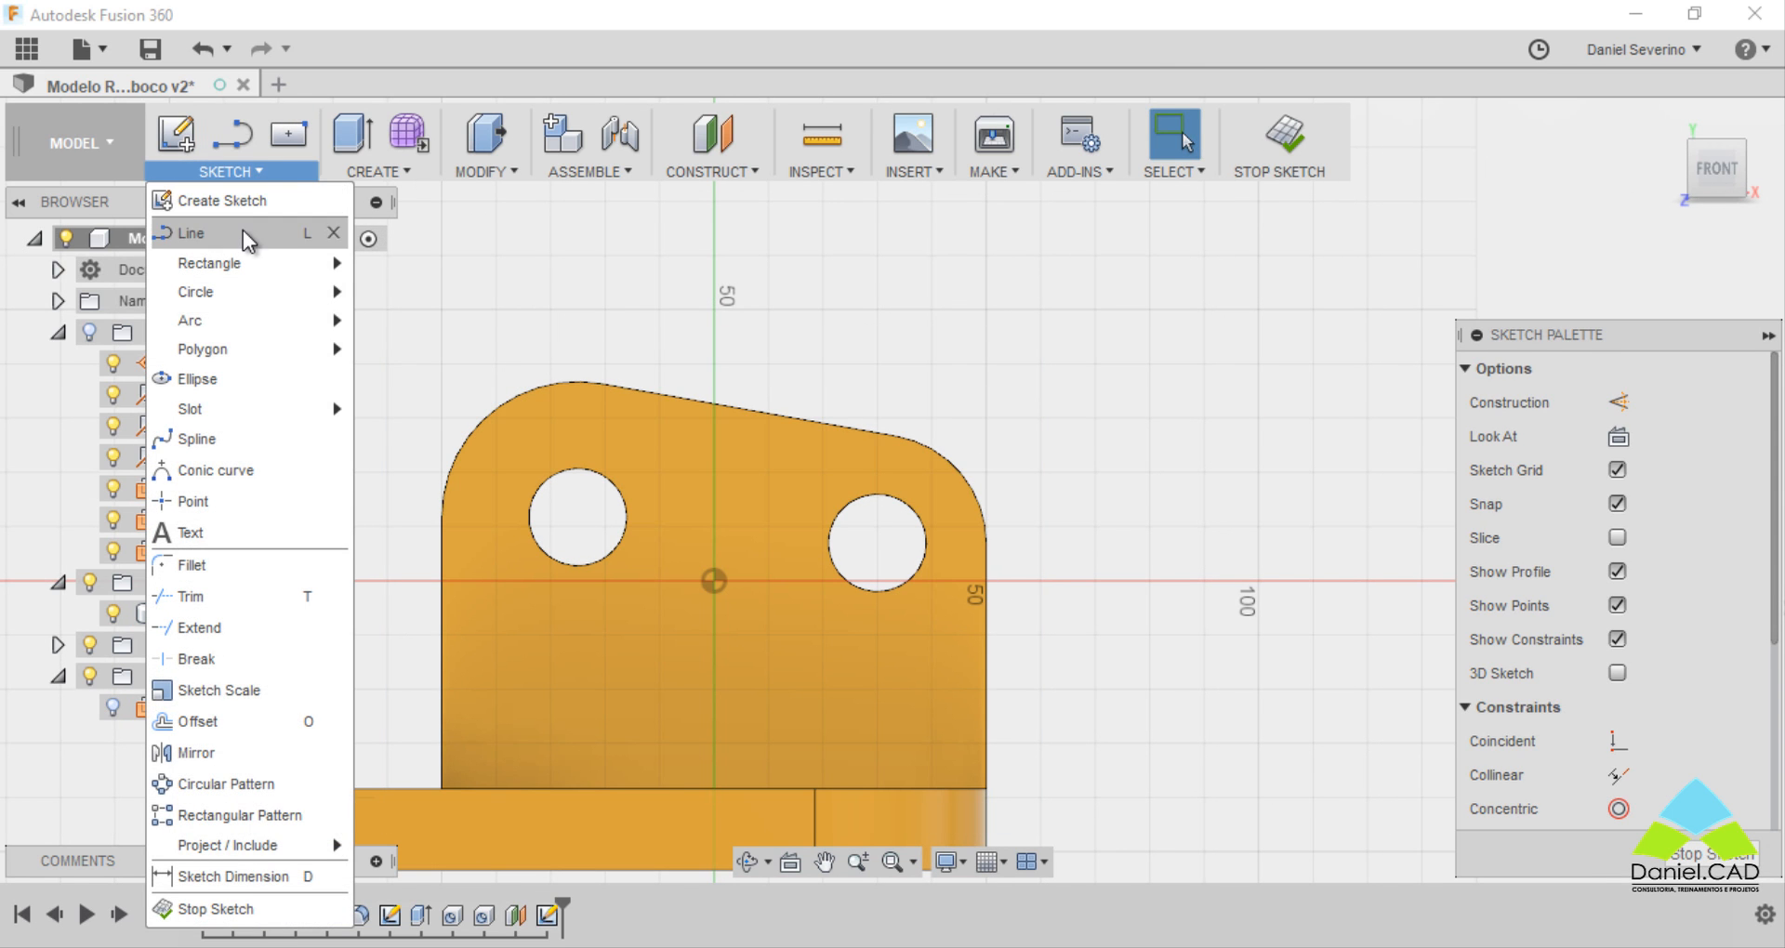
mouse_move(241, 263)
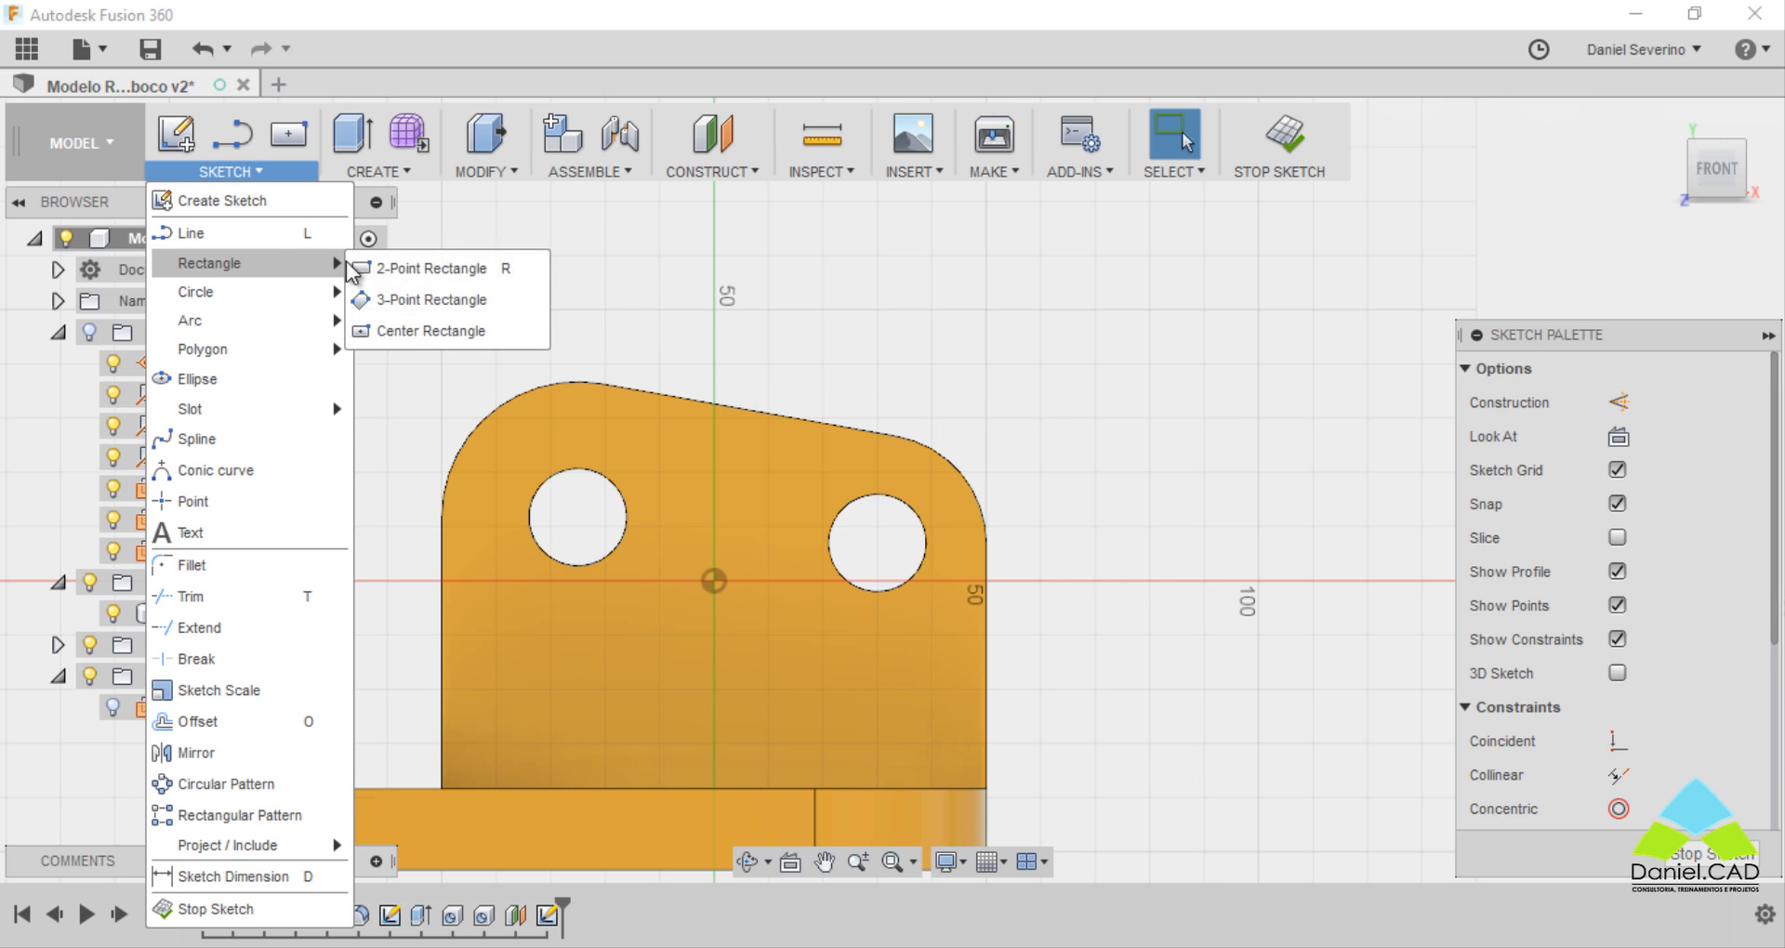
click(433, 271)
click(630, 658)
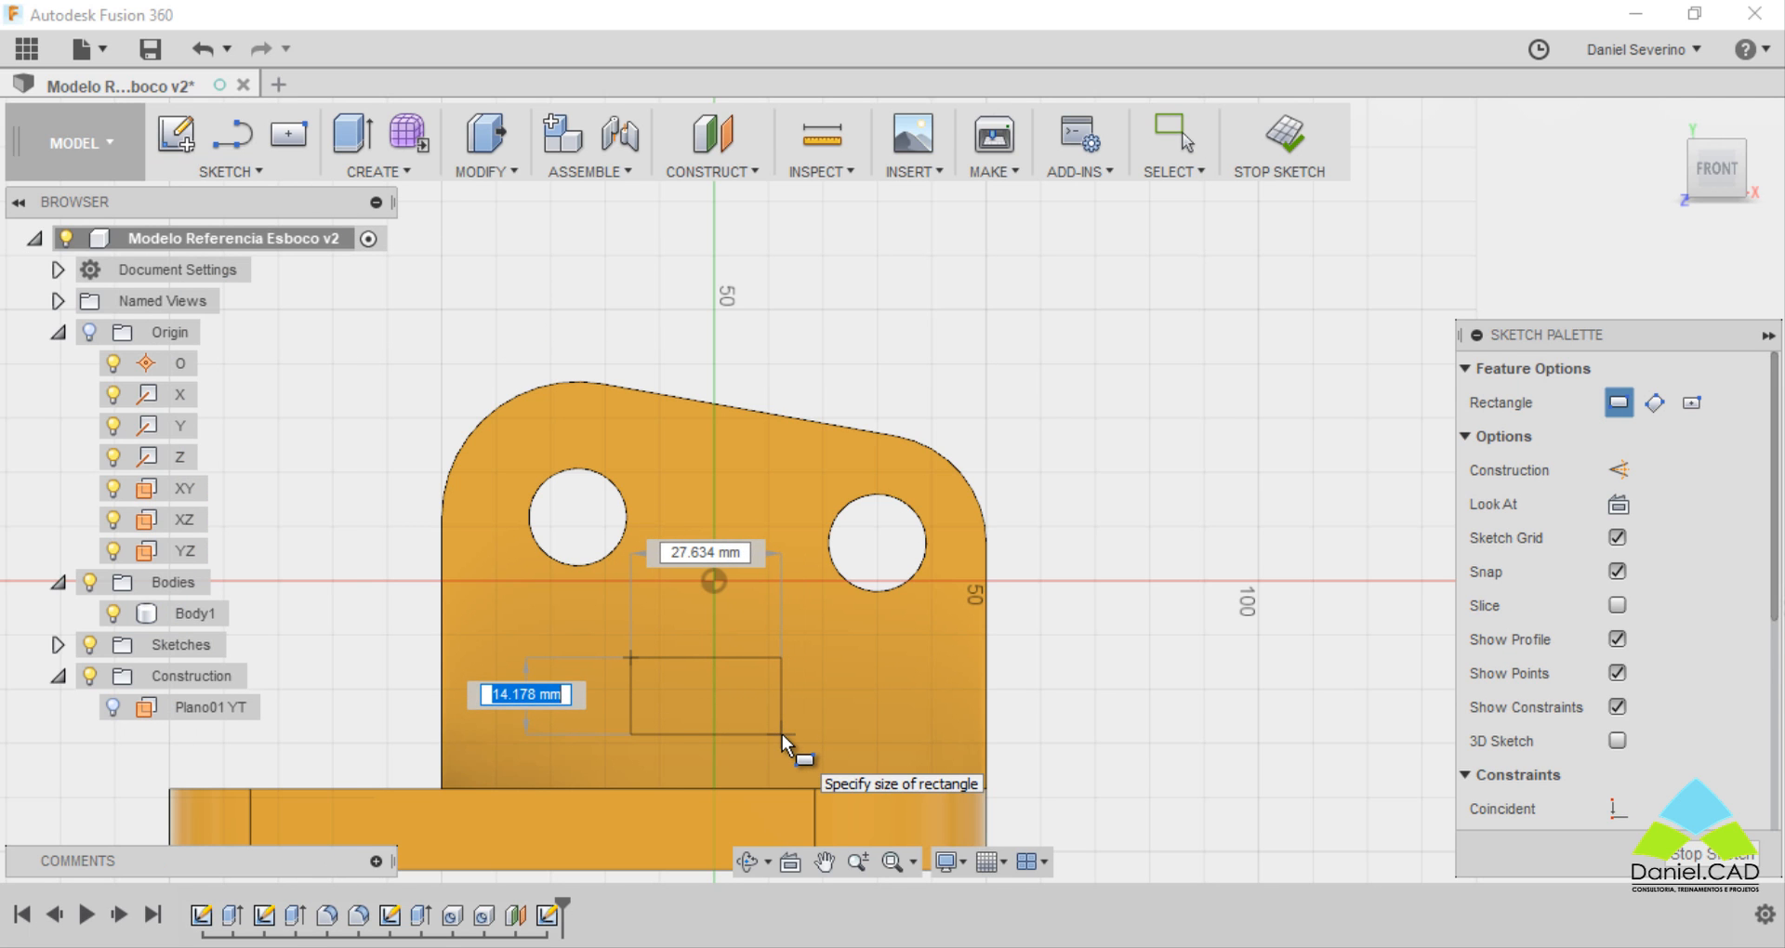
key(Return)
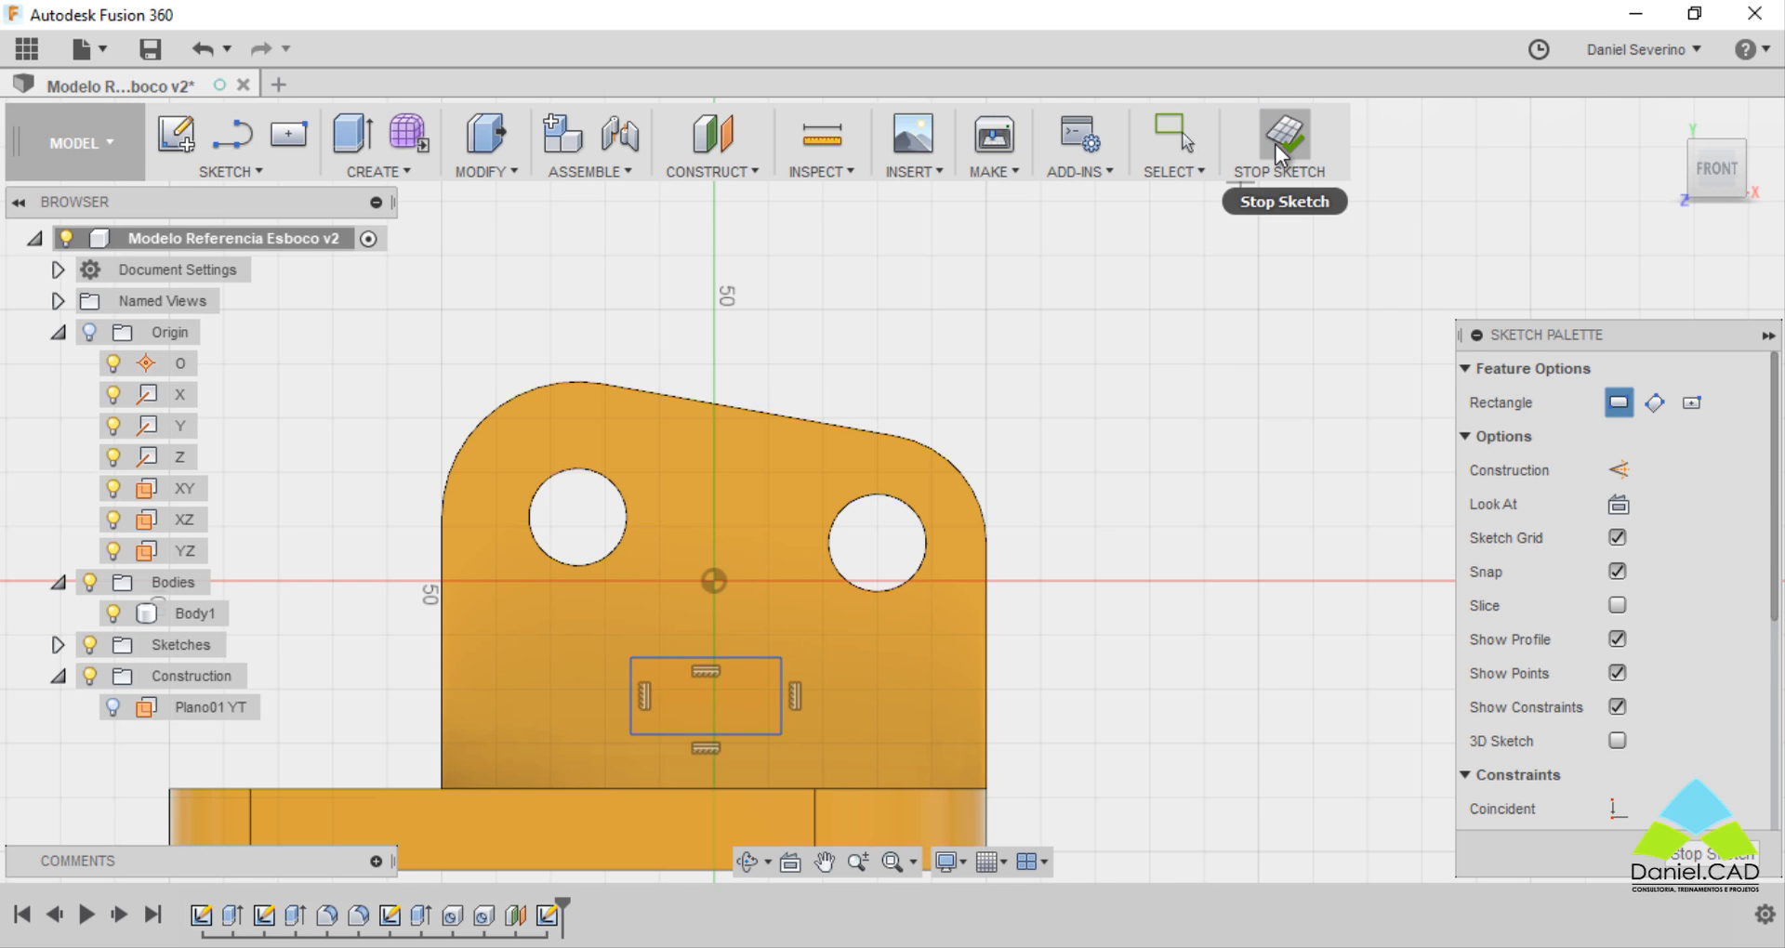
click(1281, 139)
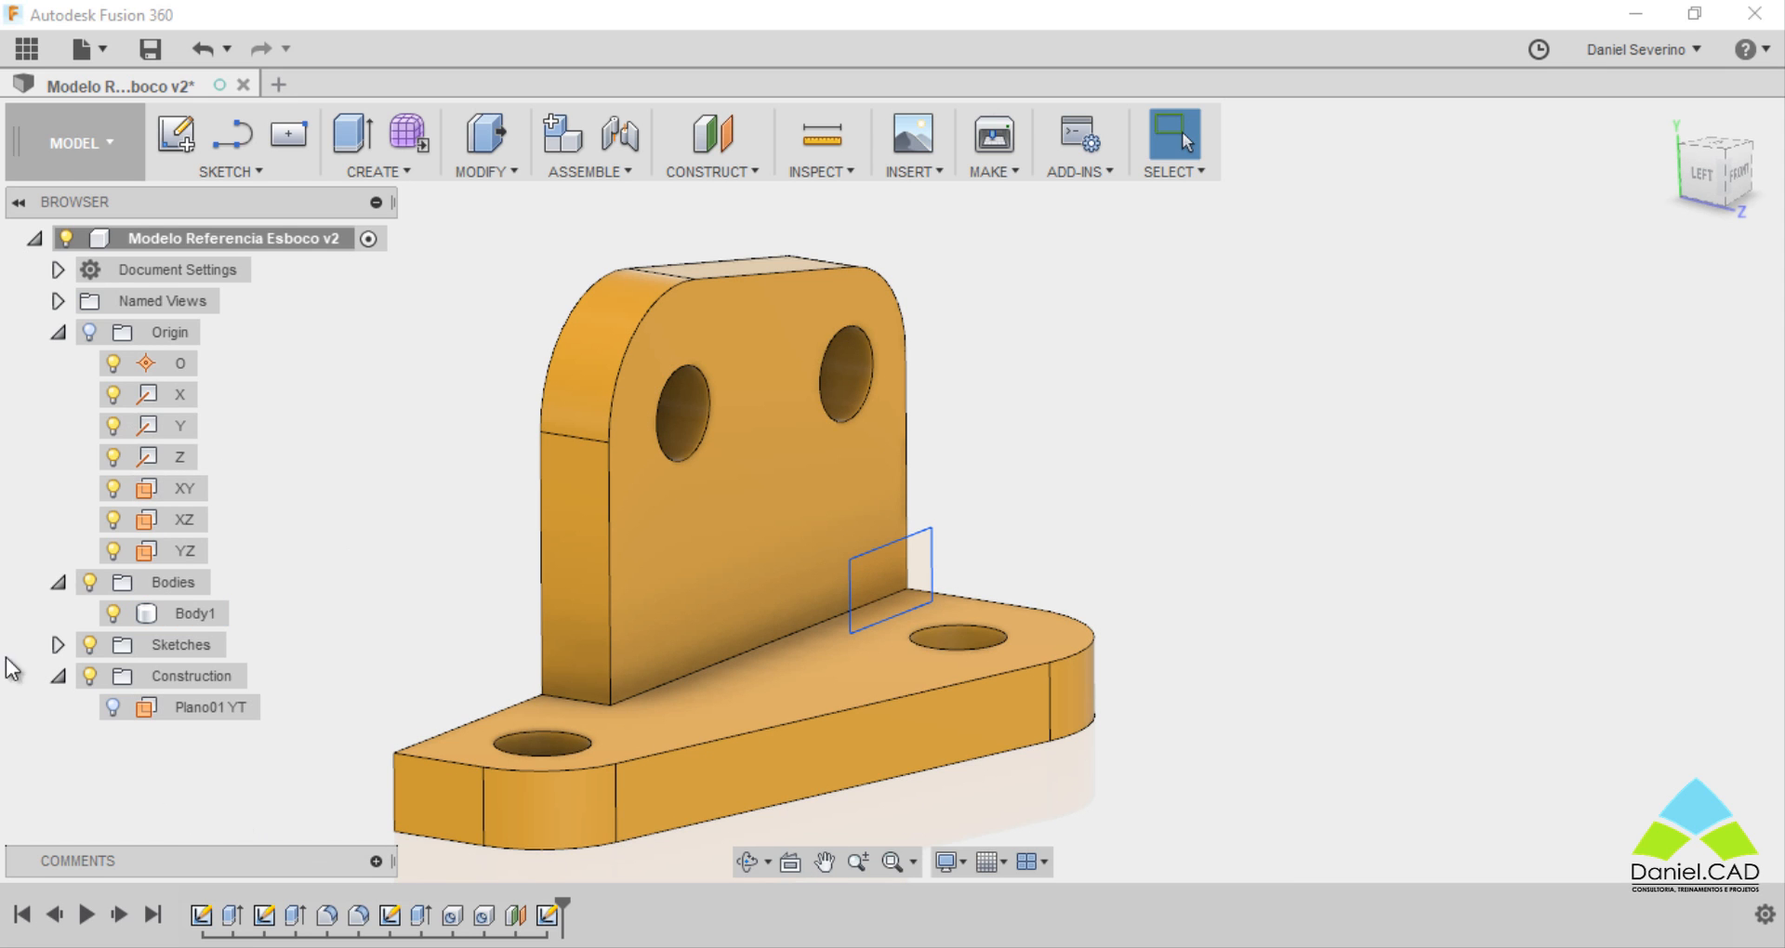
Show Plano01 YT to examine how the rectangle lies on it in front of the vertical plate, and hide it again
click(111, 710)
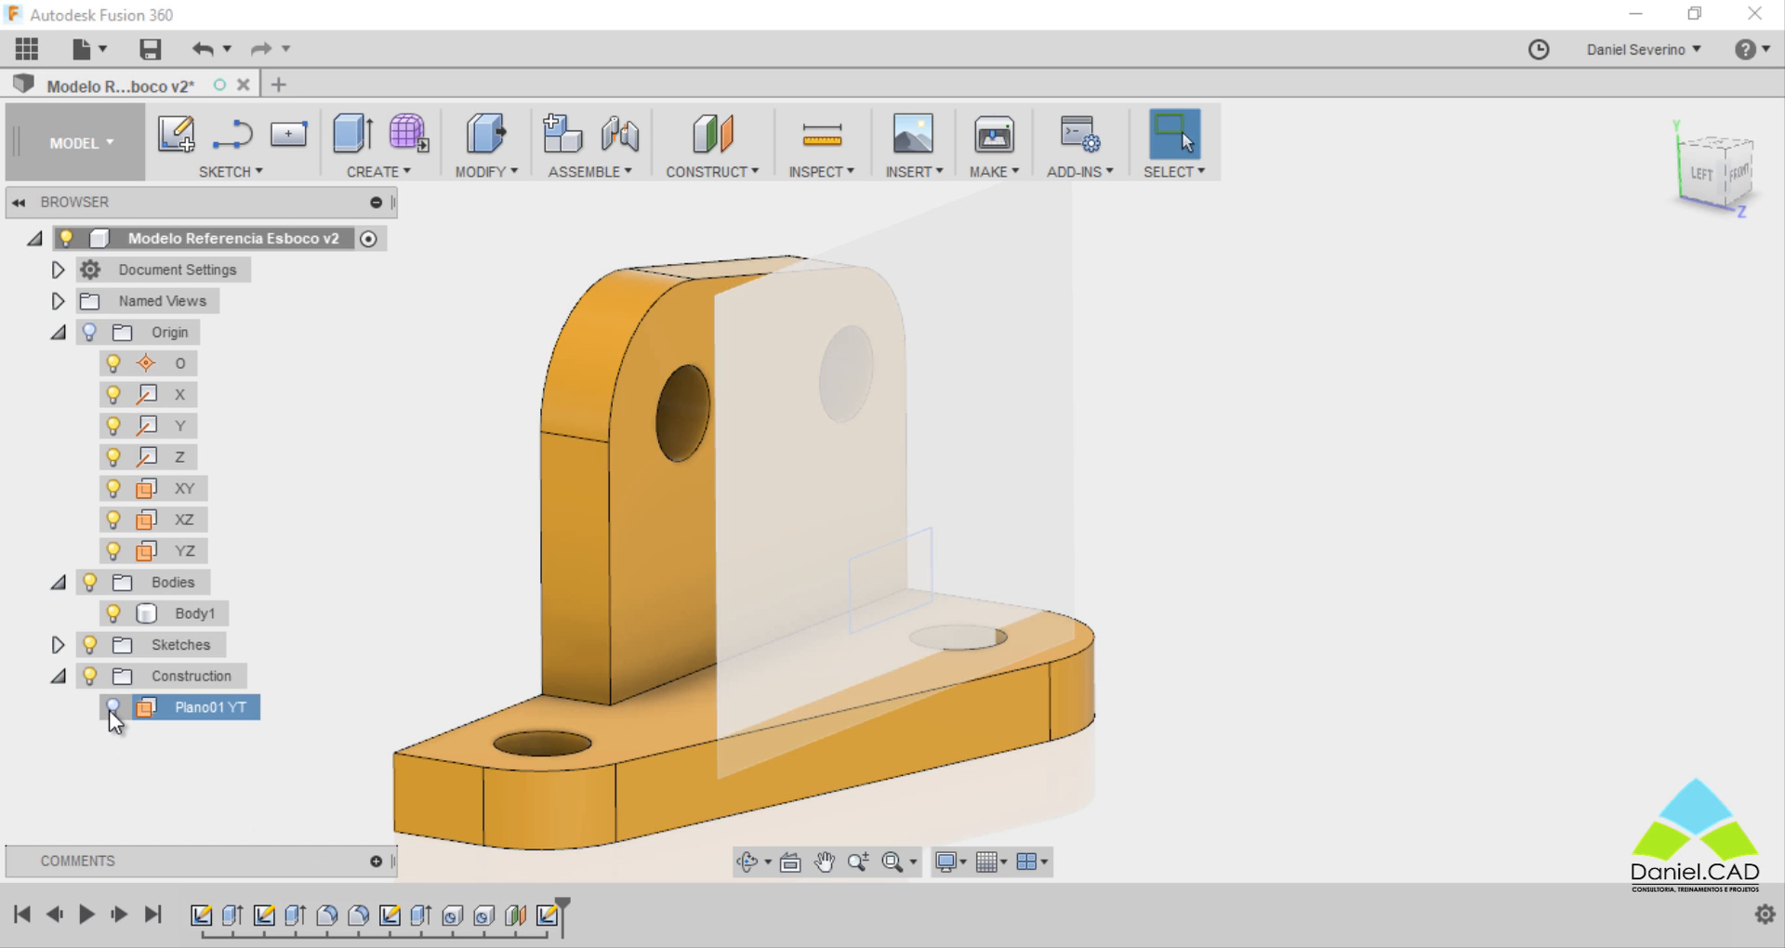
click(100, 768)
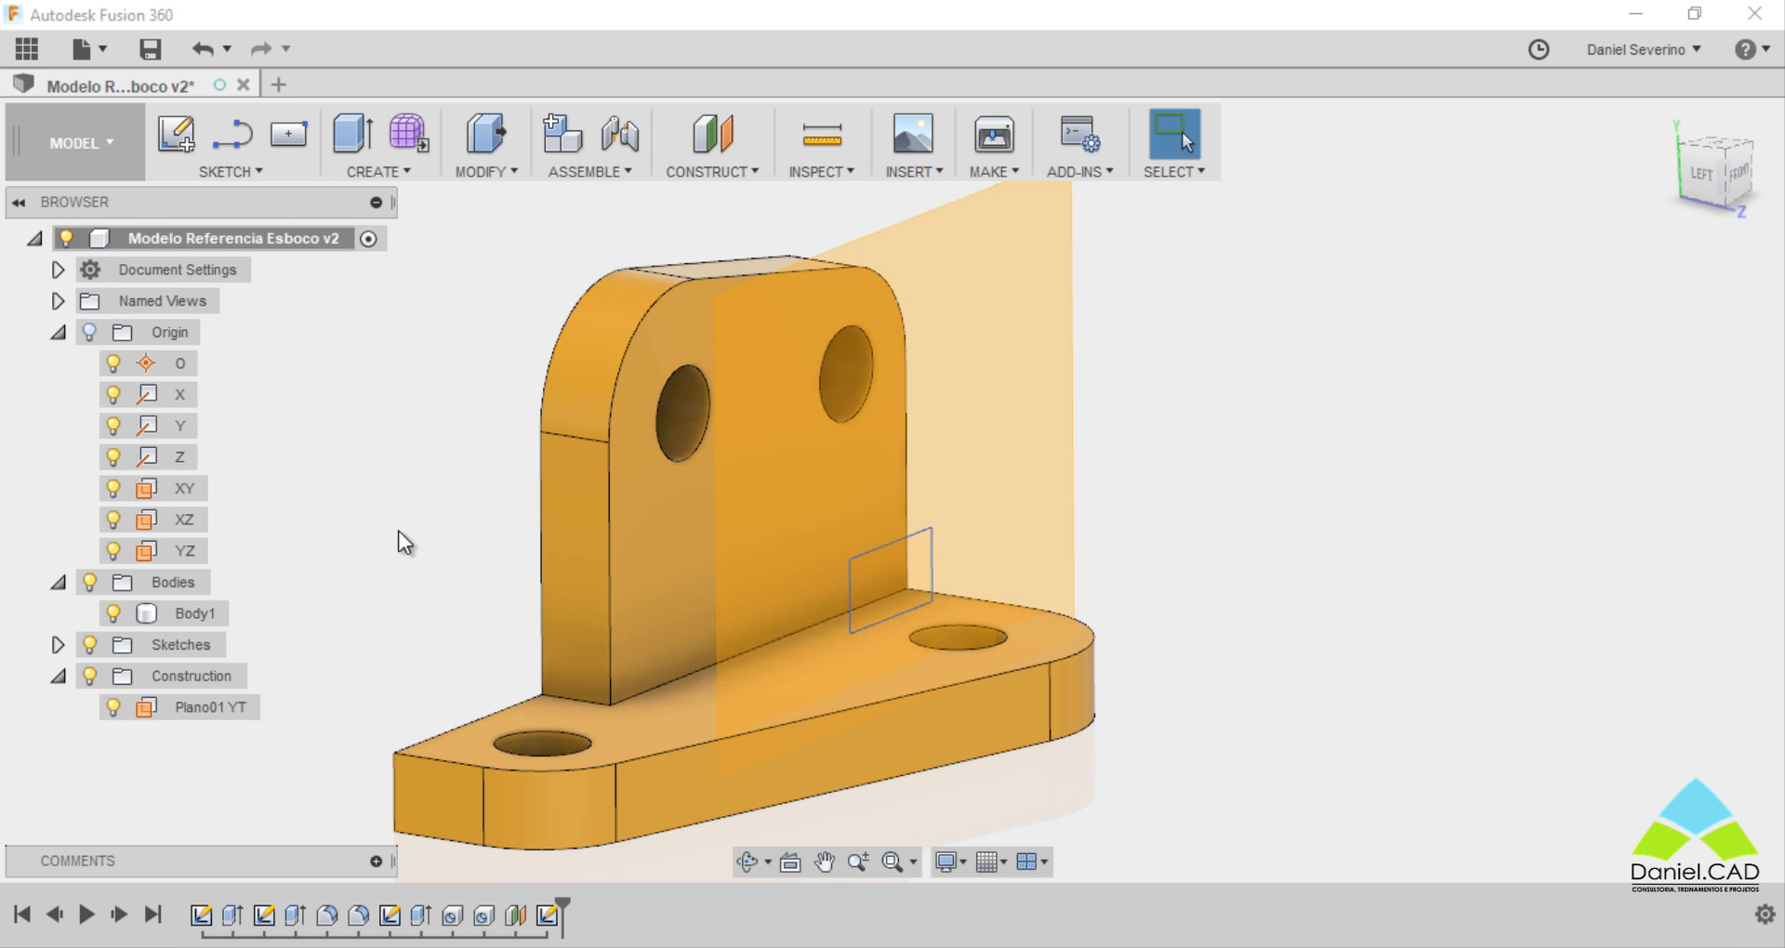
mouse_move(398, 529)
shift+middle_down()
mouse_move(470, 539)
mouse_move(399, 551)
mouse_move(396, 533)
mouse_move(420, 539)
shift+middle_up()
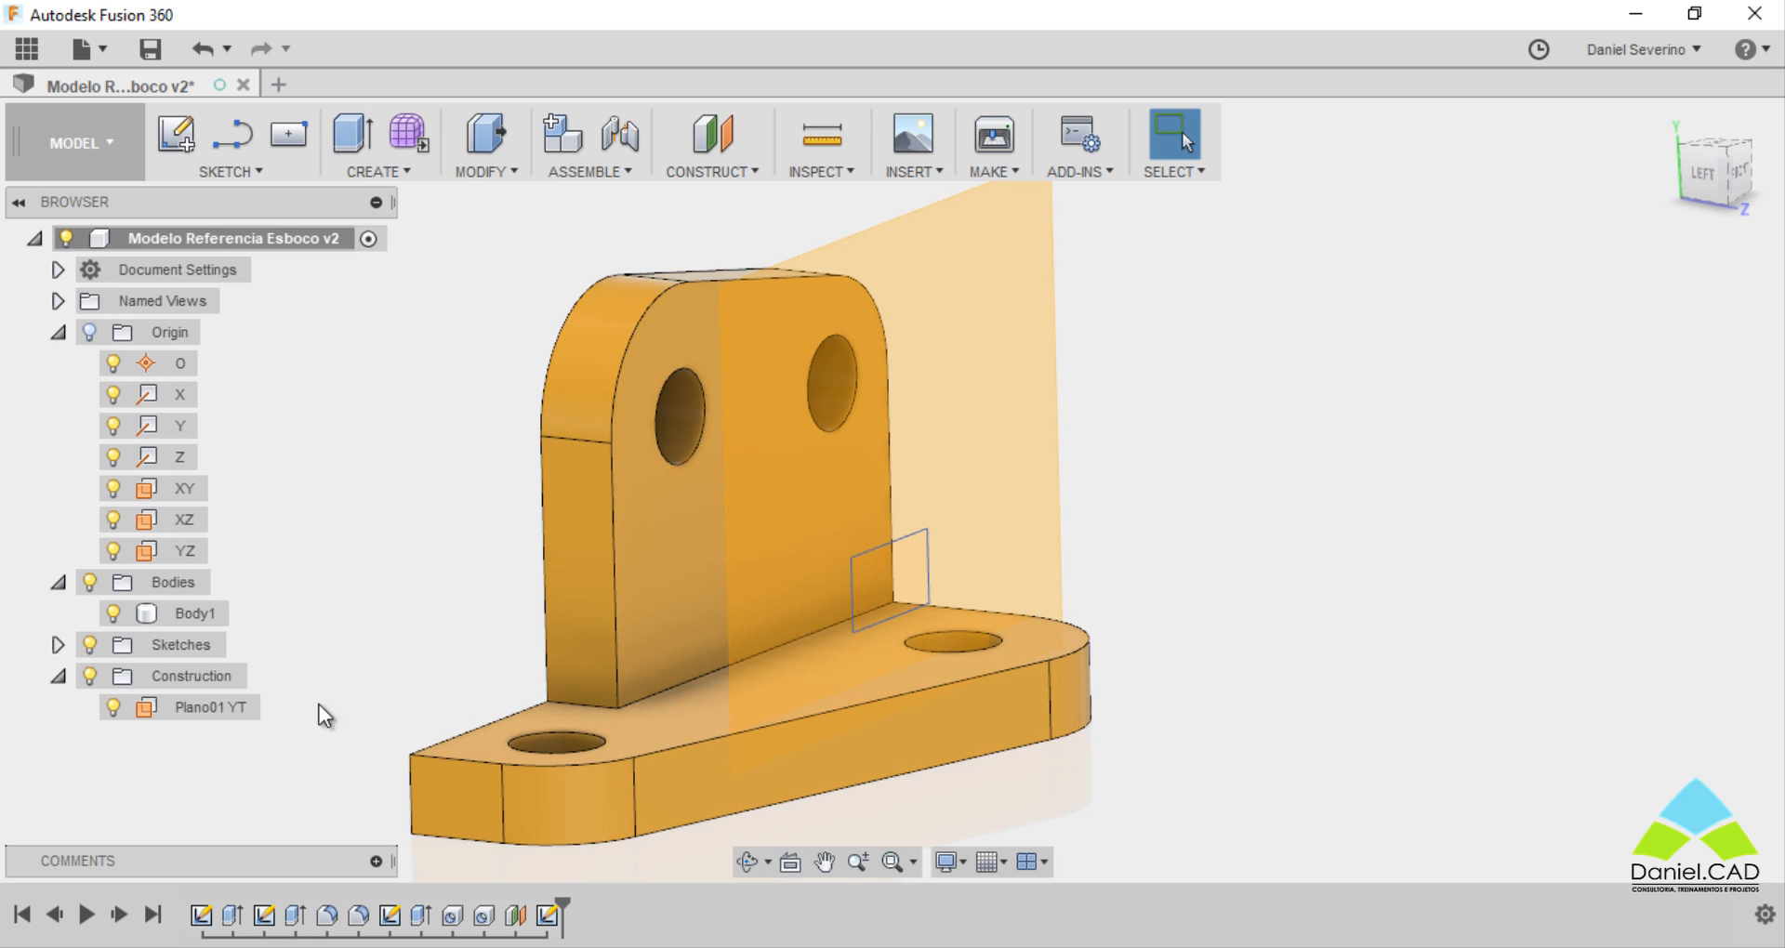
click(113, 707)
Extrude the rectangle with a To Object extent up to the vertical plate's front face, using the Join operation
key(e)
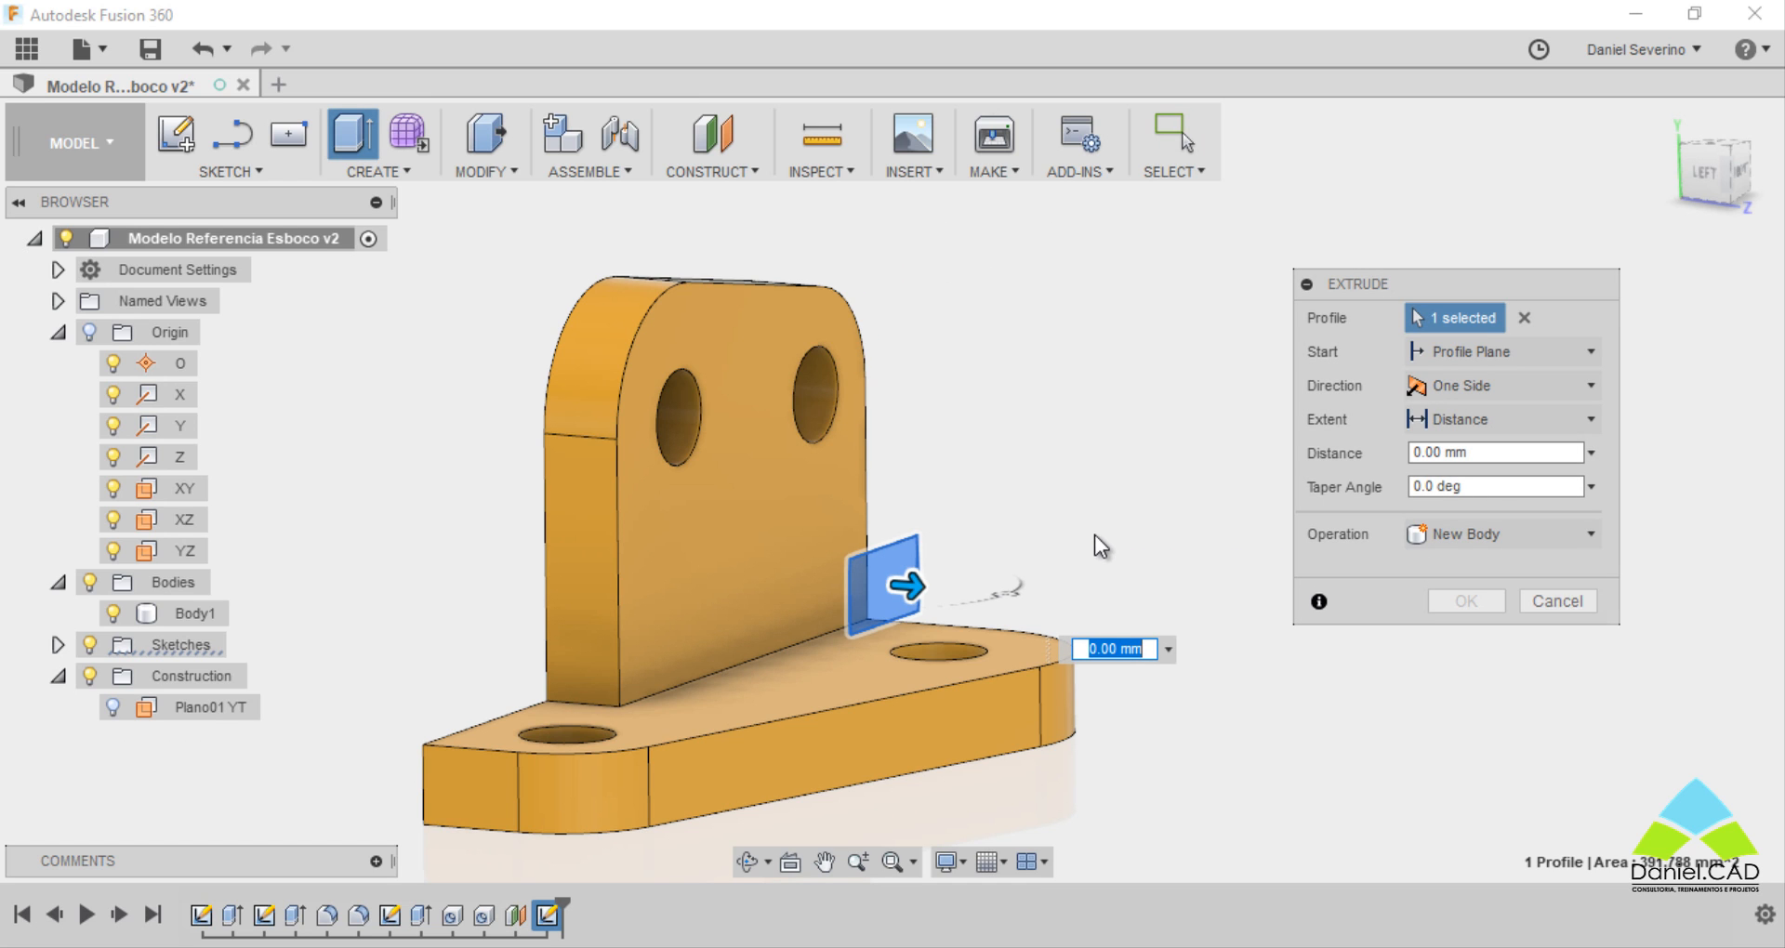
click(1450, 420)
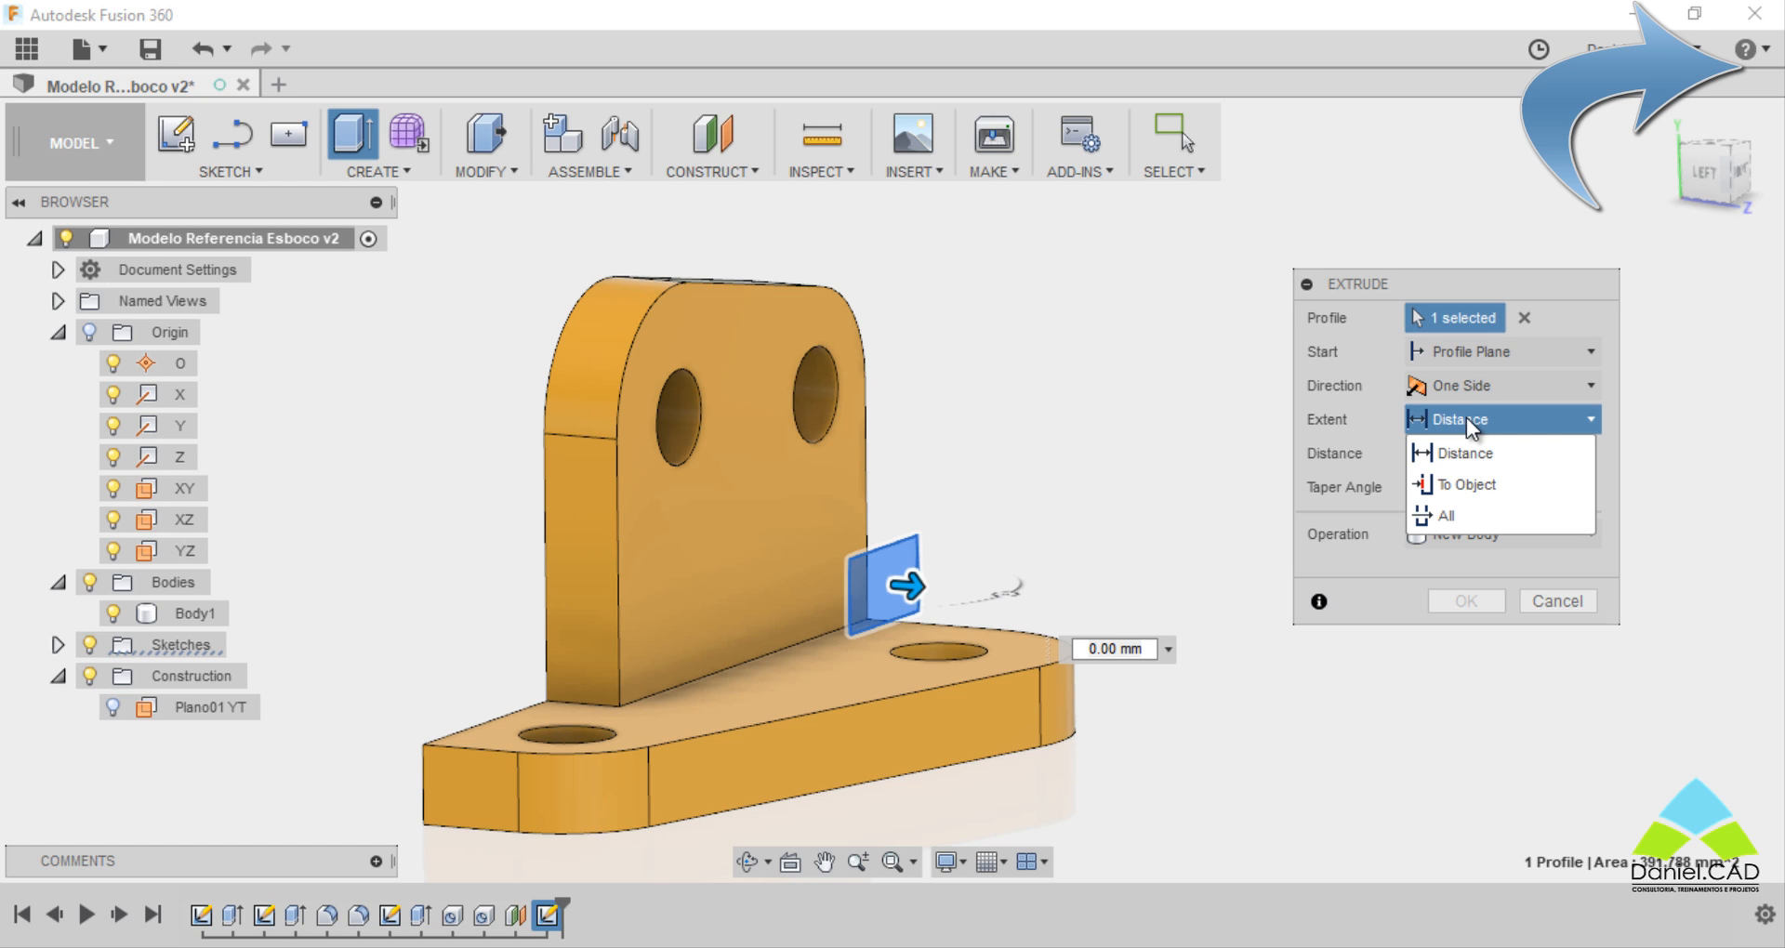
click(1466, 483)
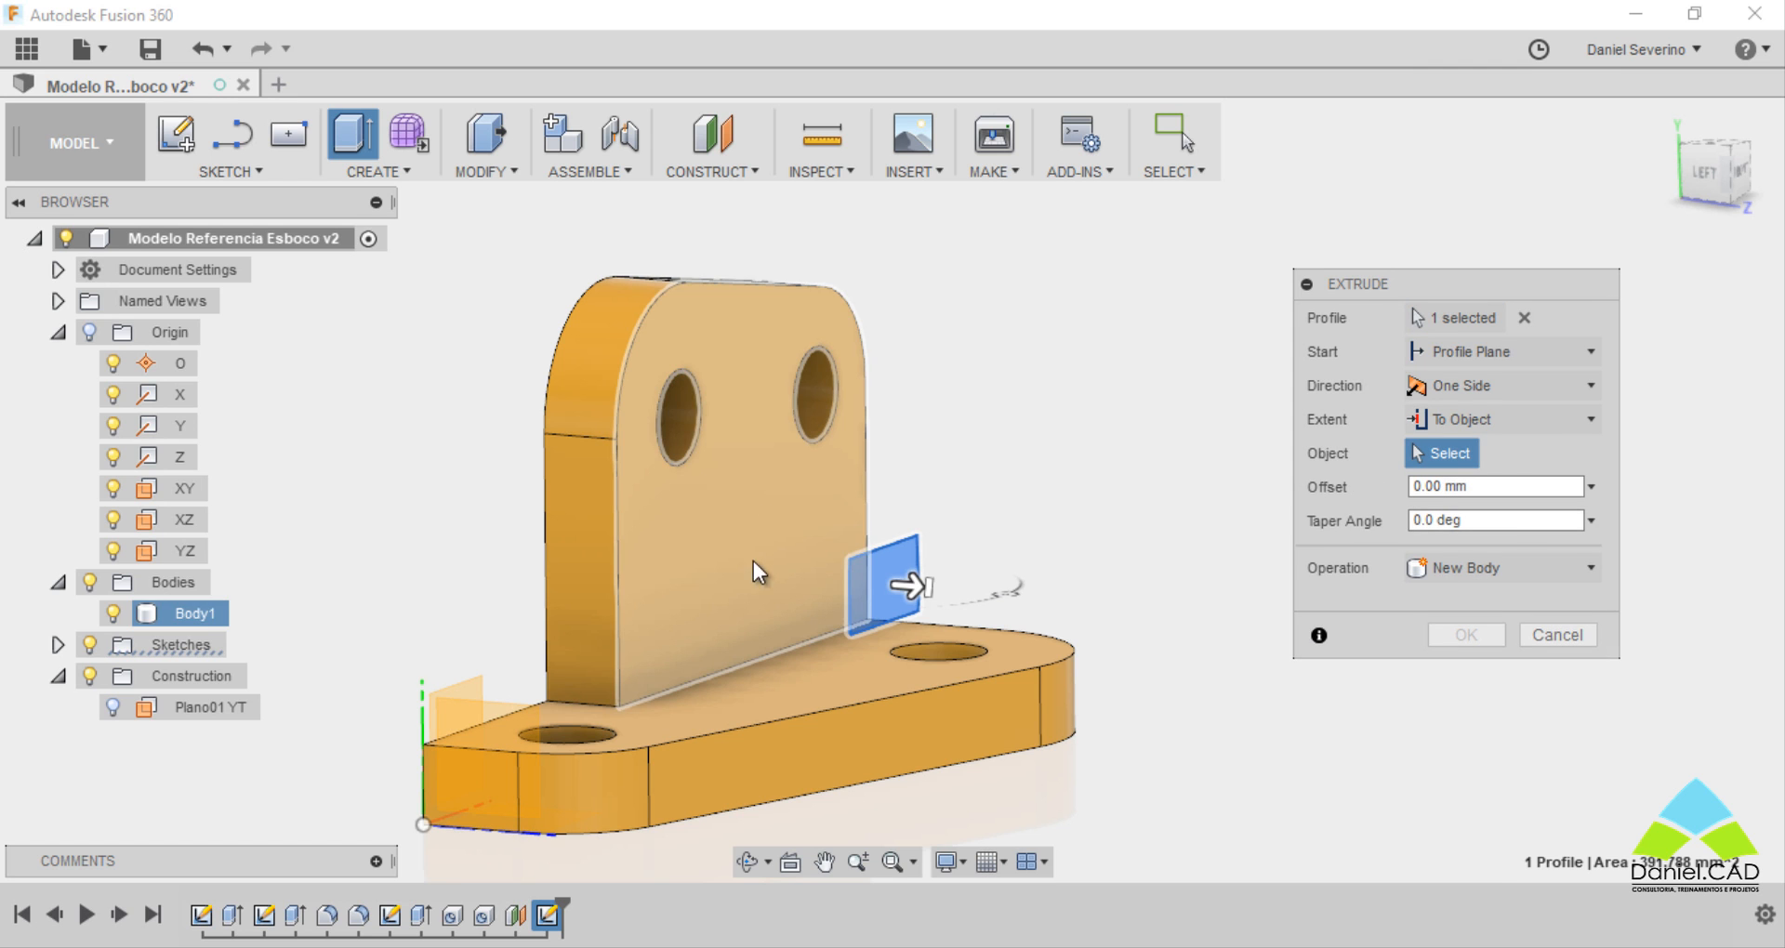
click(754, 562)
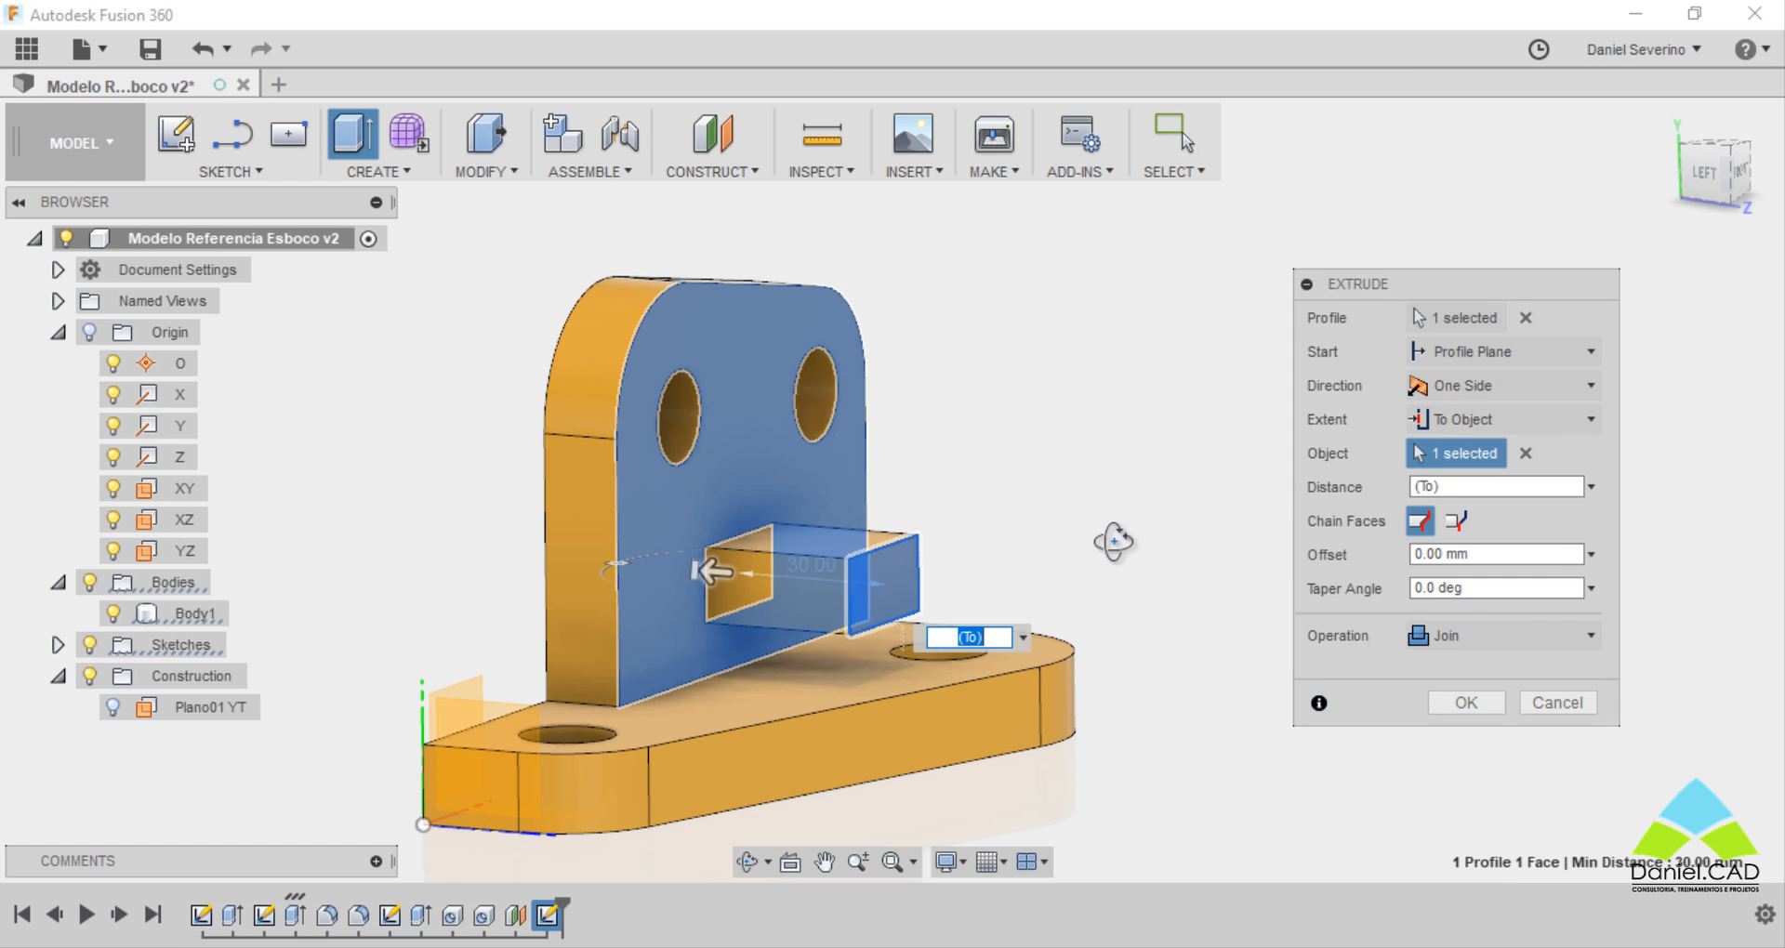
shift+middle_drag(1112, 541, 888, 575)
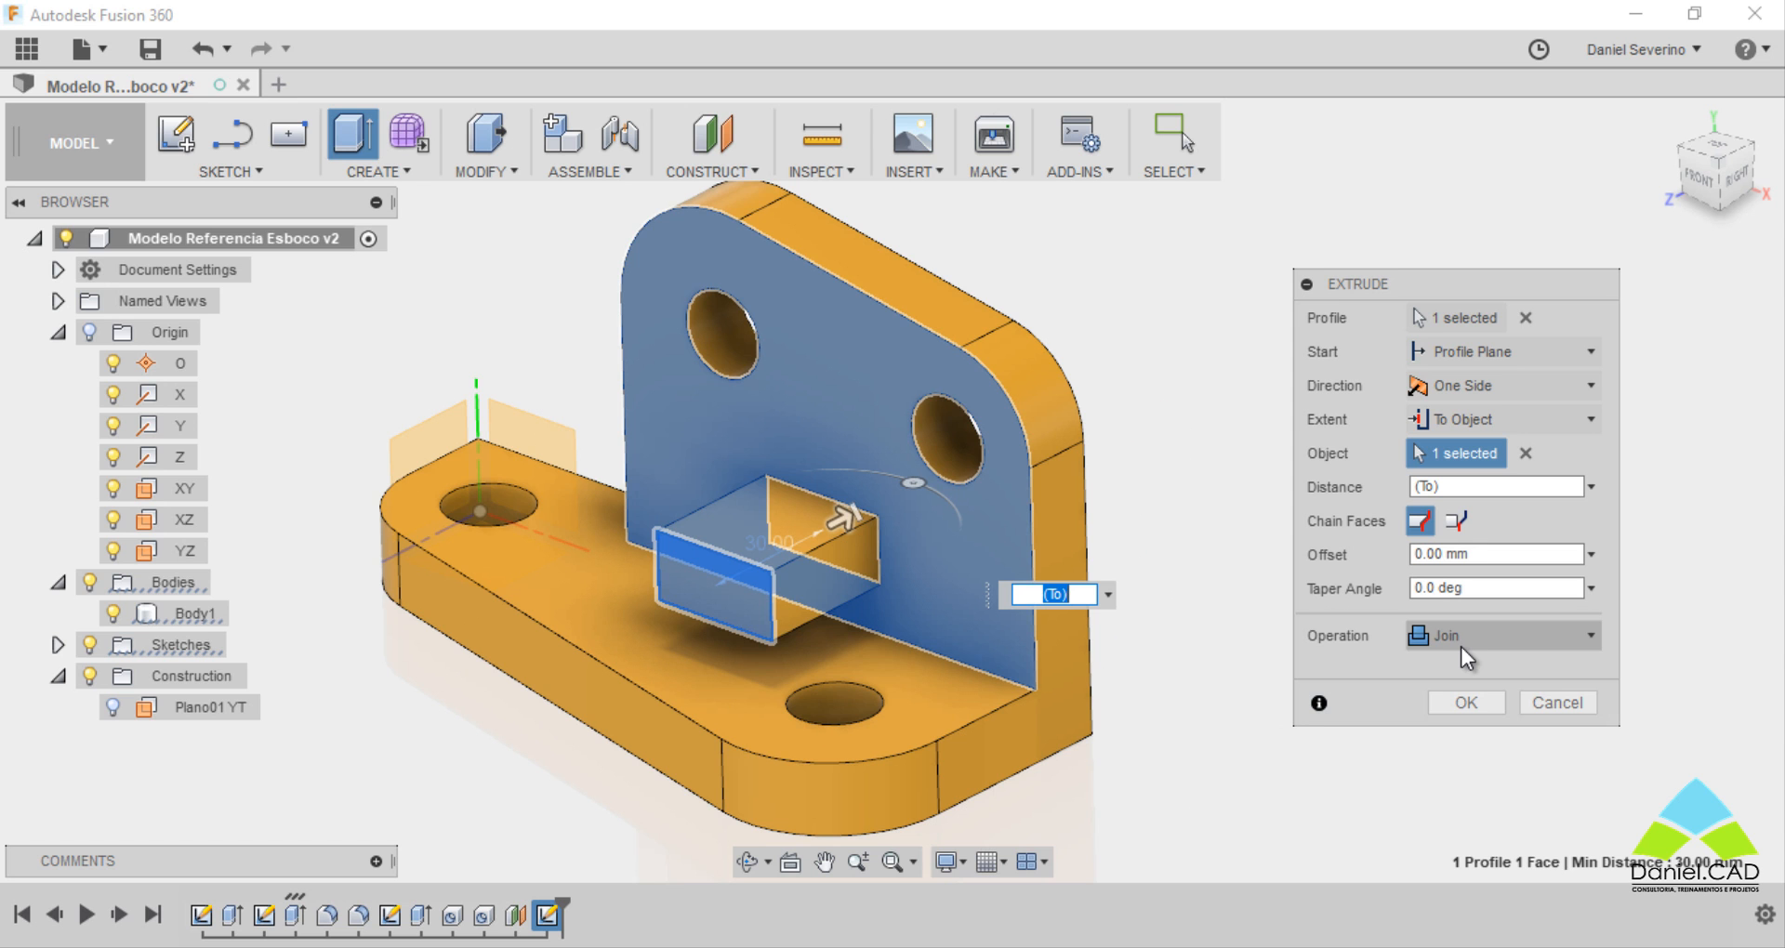
click(1466, 704)
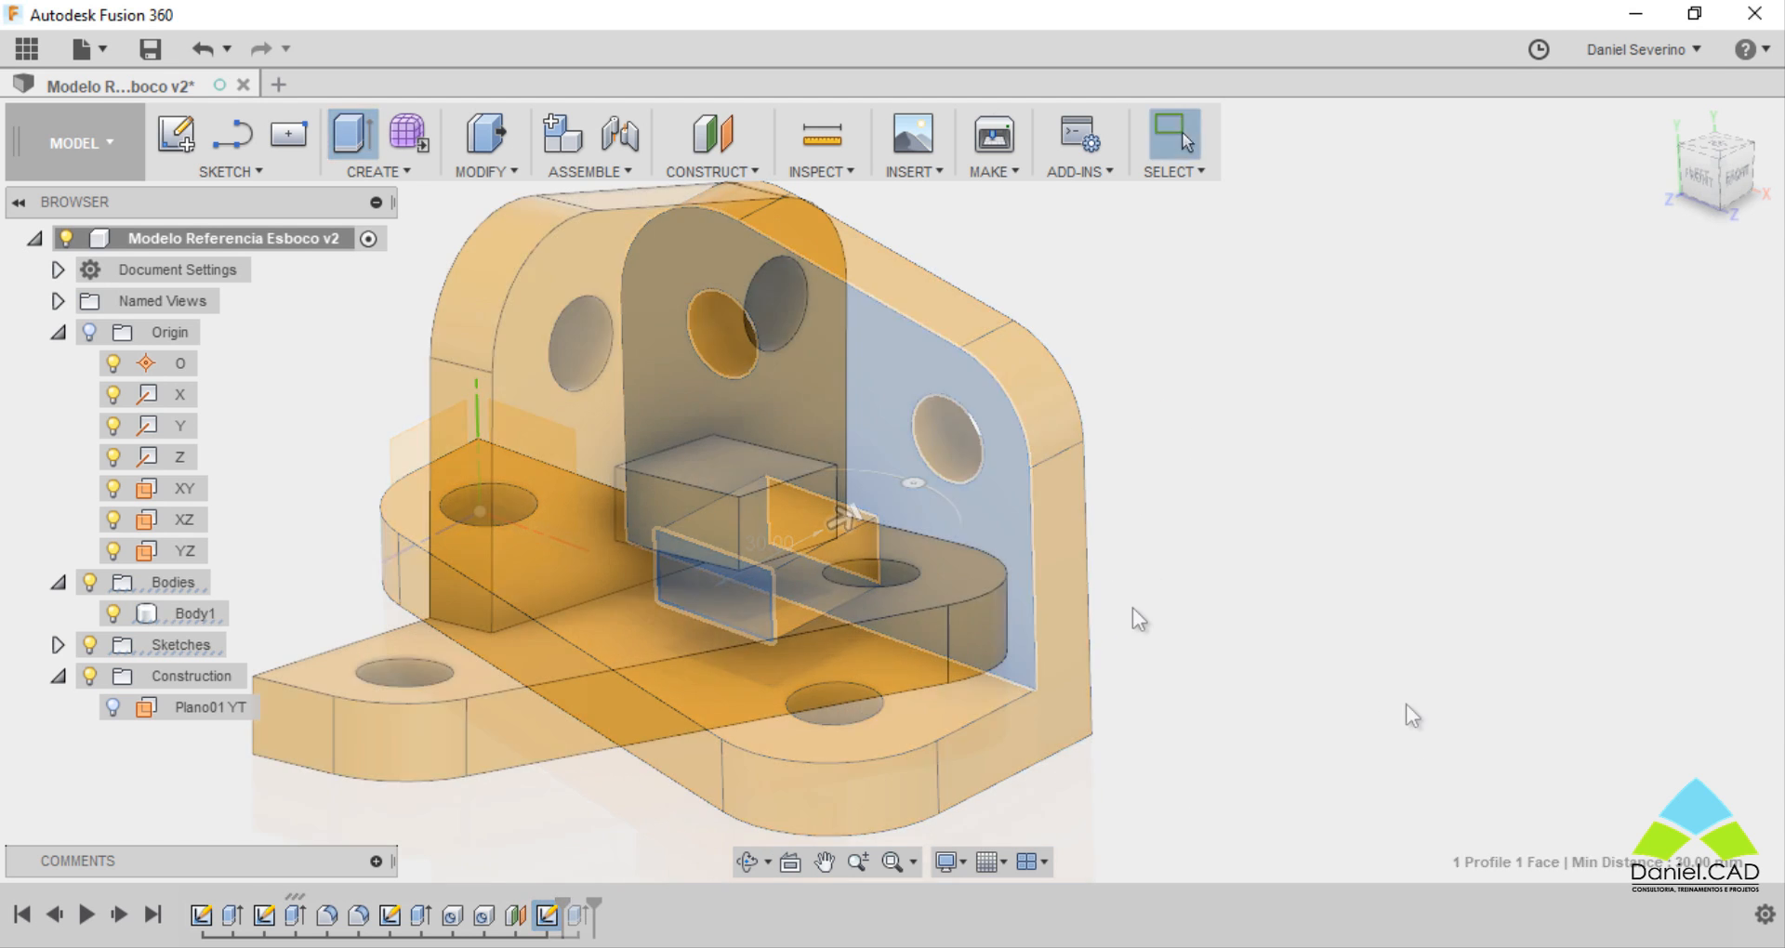
shift+middle_drag(1124, 605, 1271, 587)
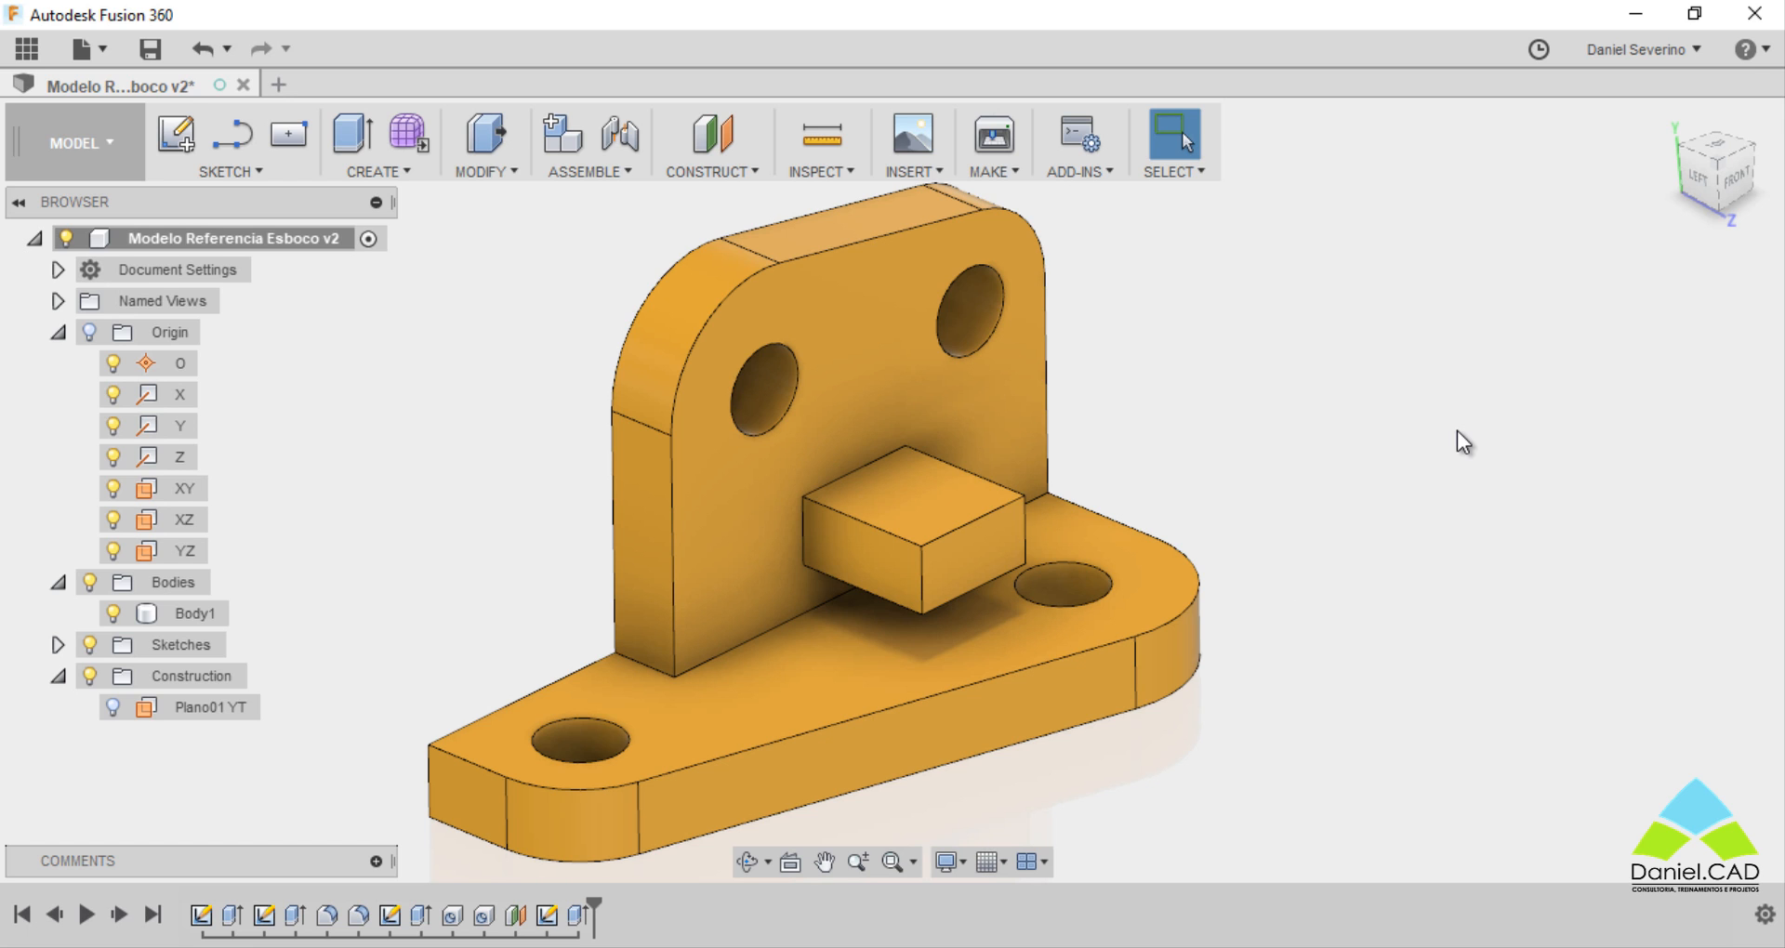
Edit the Plano01 YT feature and set its offset distance to 60 mm
right_click(202, 706)
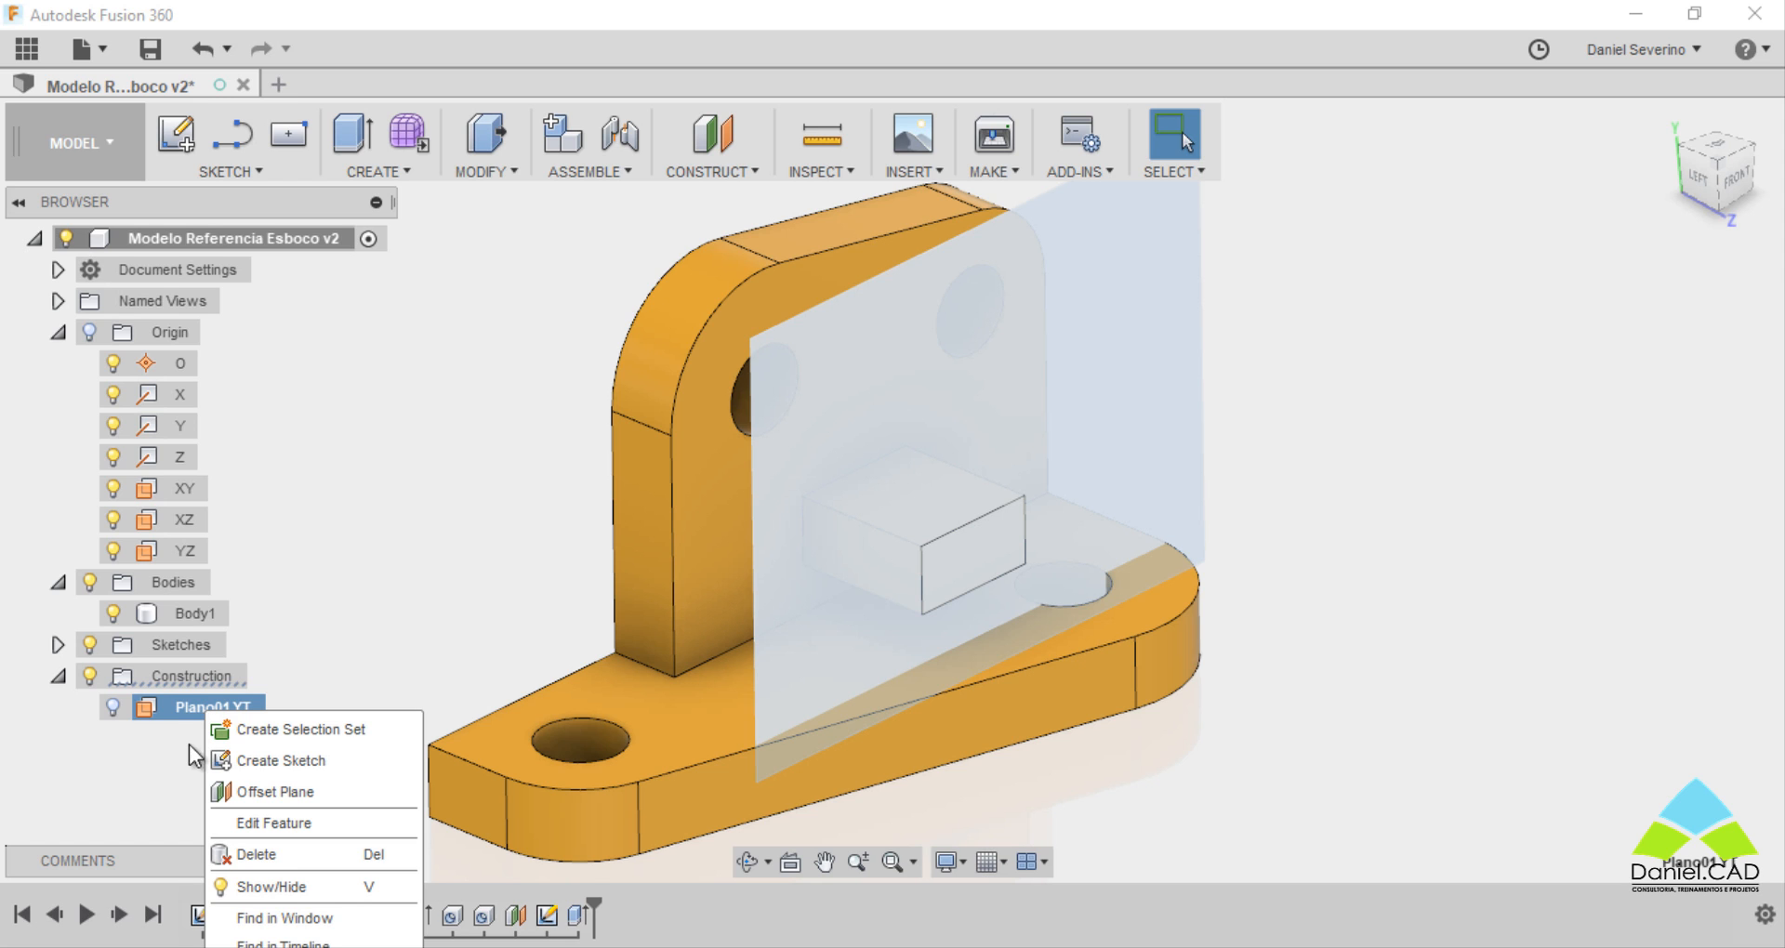
click(260, 824)
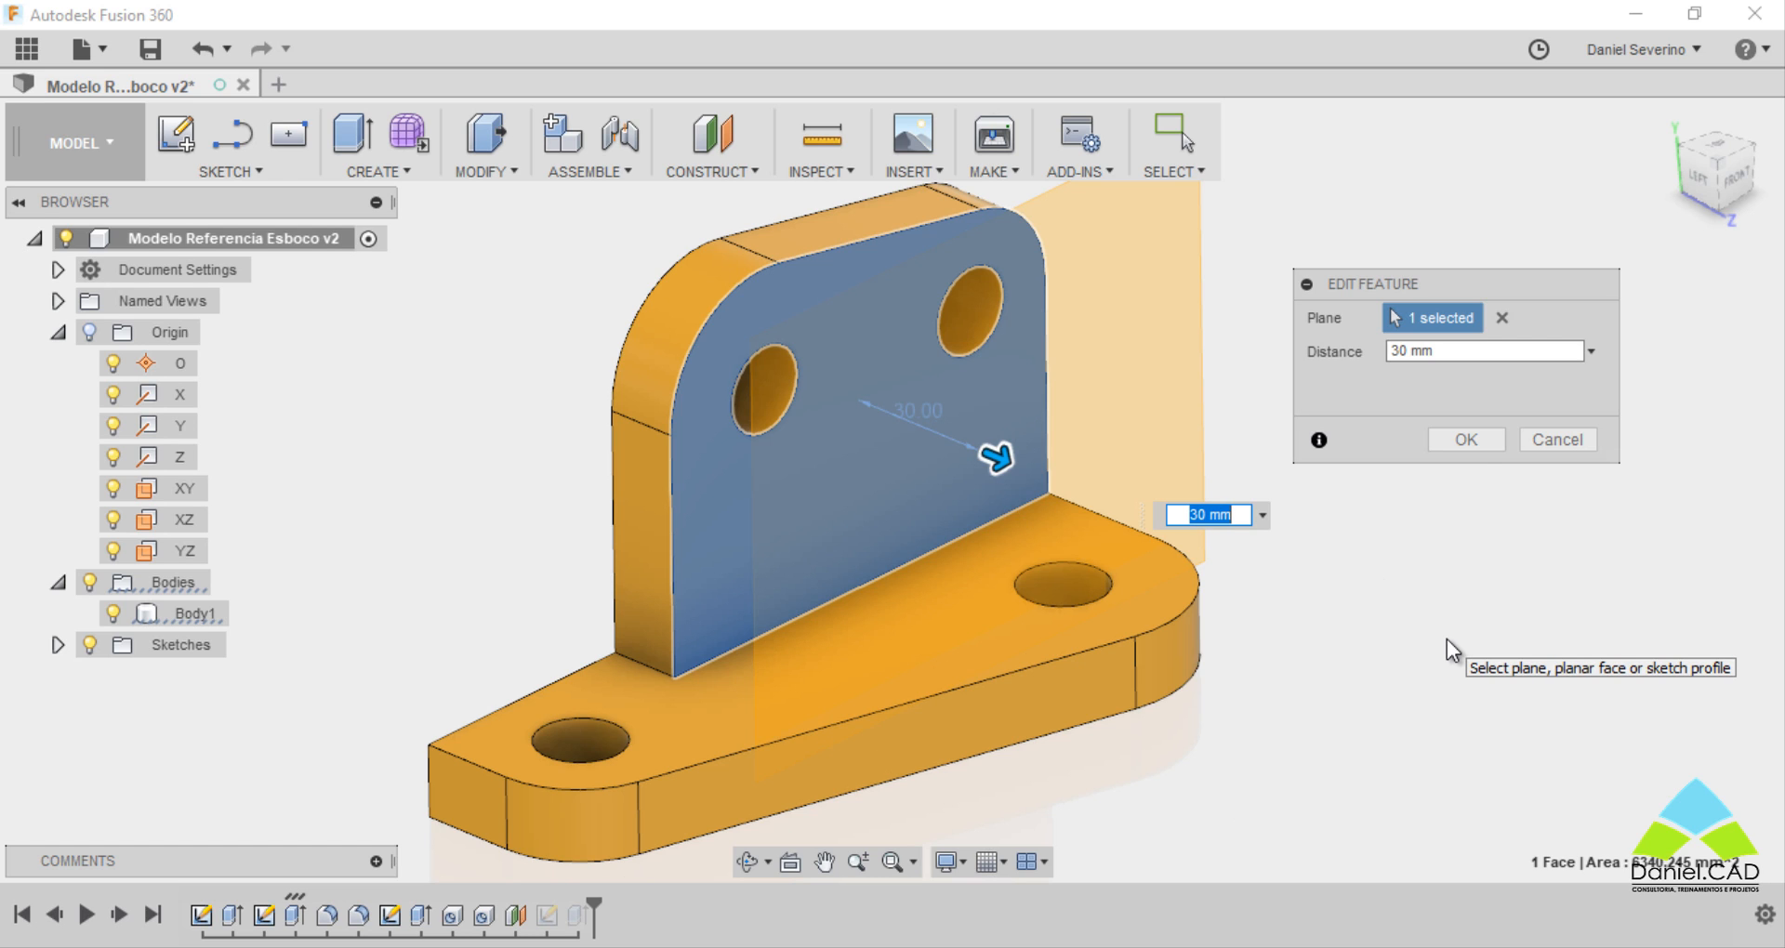
click(1342, 353)
text(60)
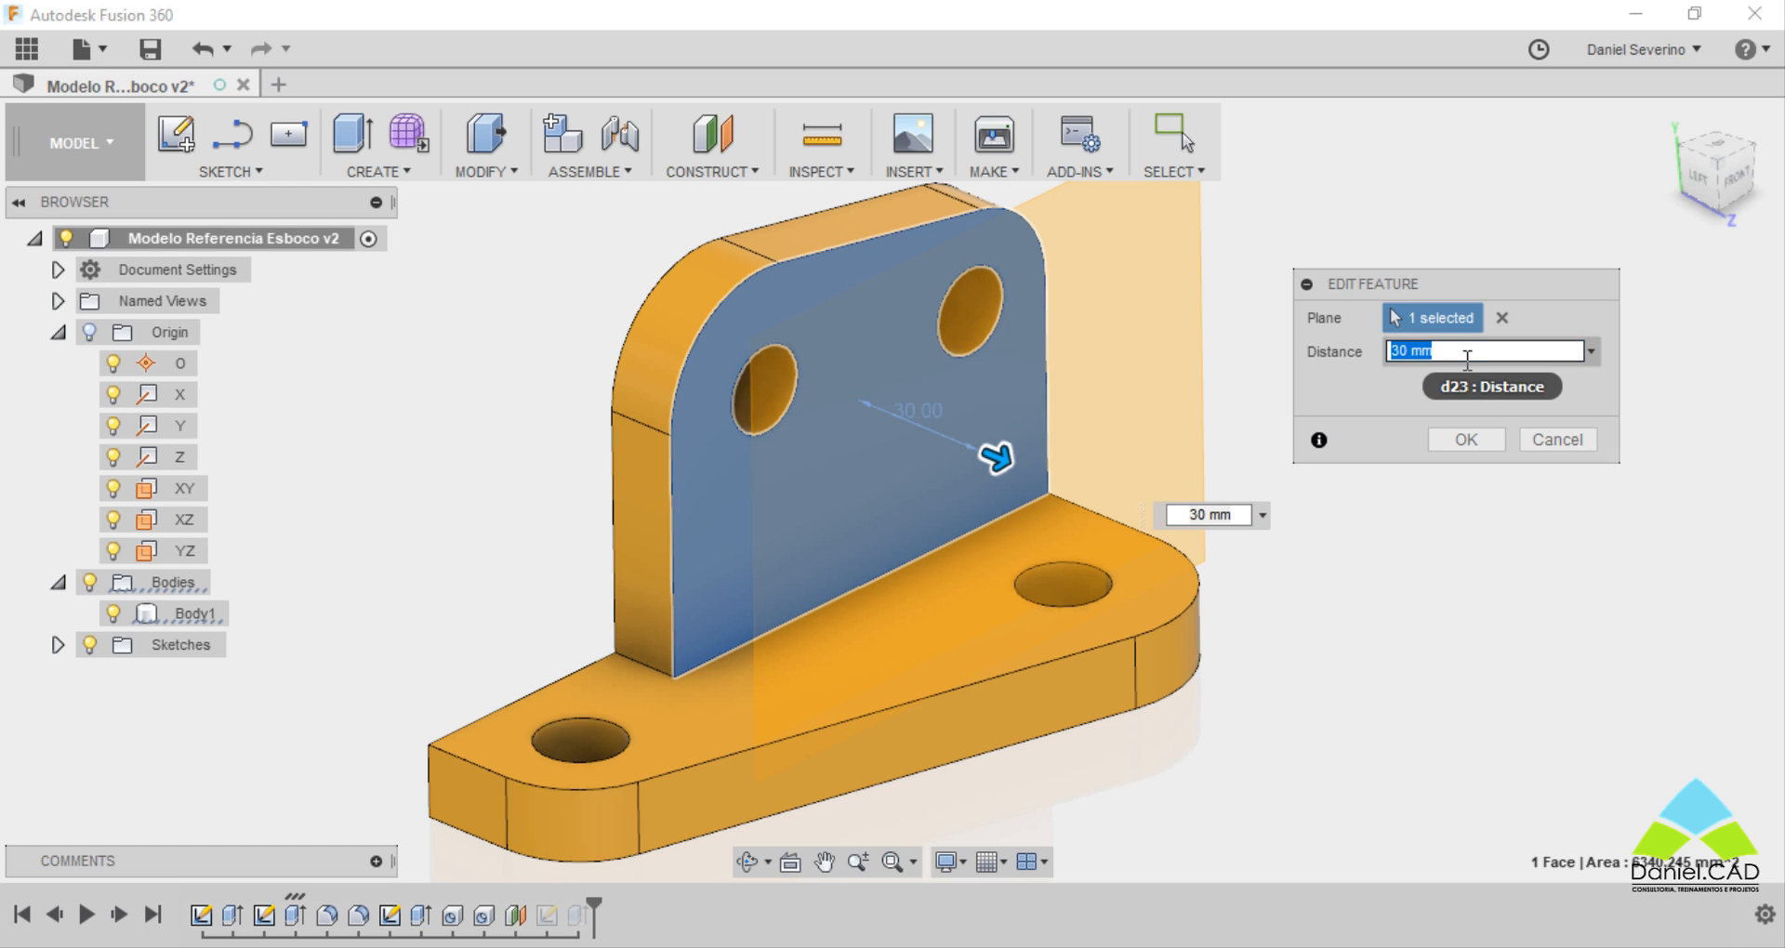
click(1460, 440)
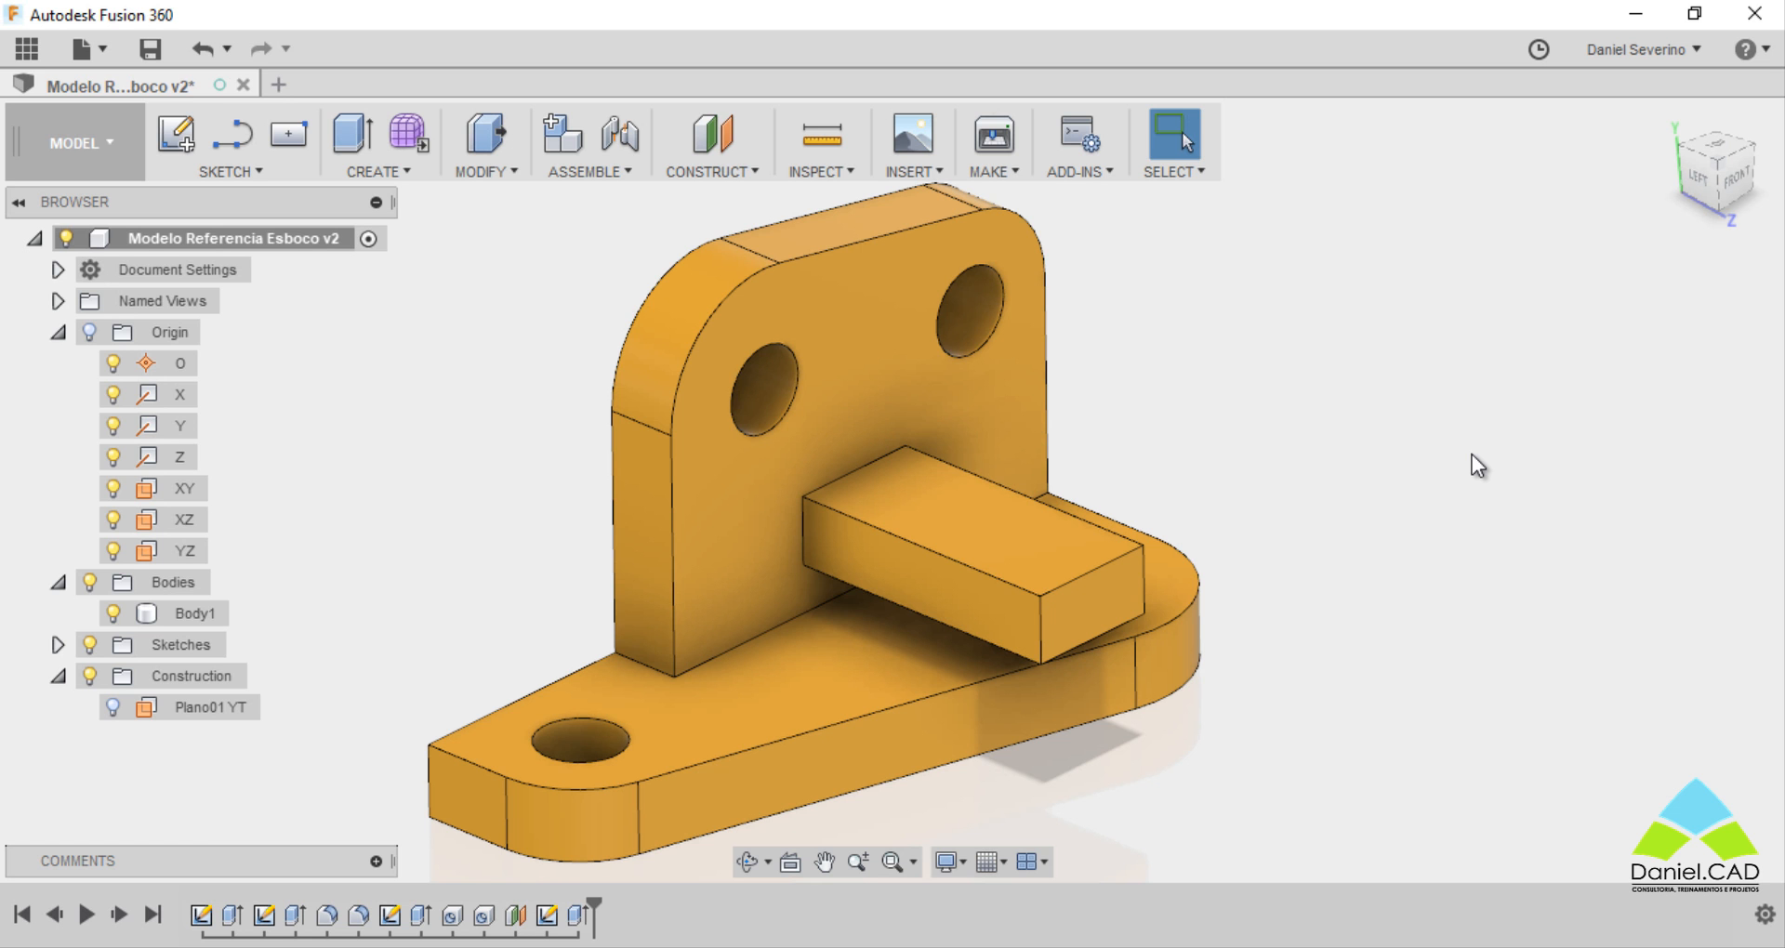
Create an offset plane 20 mm outward from the long angled front side face of the bracket's base
middle_drag(1286, 491, 1350, 503)
shift+middle_drag(1227, 562, 1029, 591)
scroll(1046, 578, down, 2)
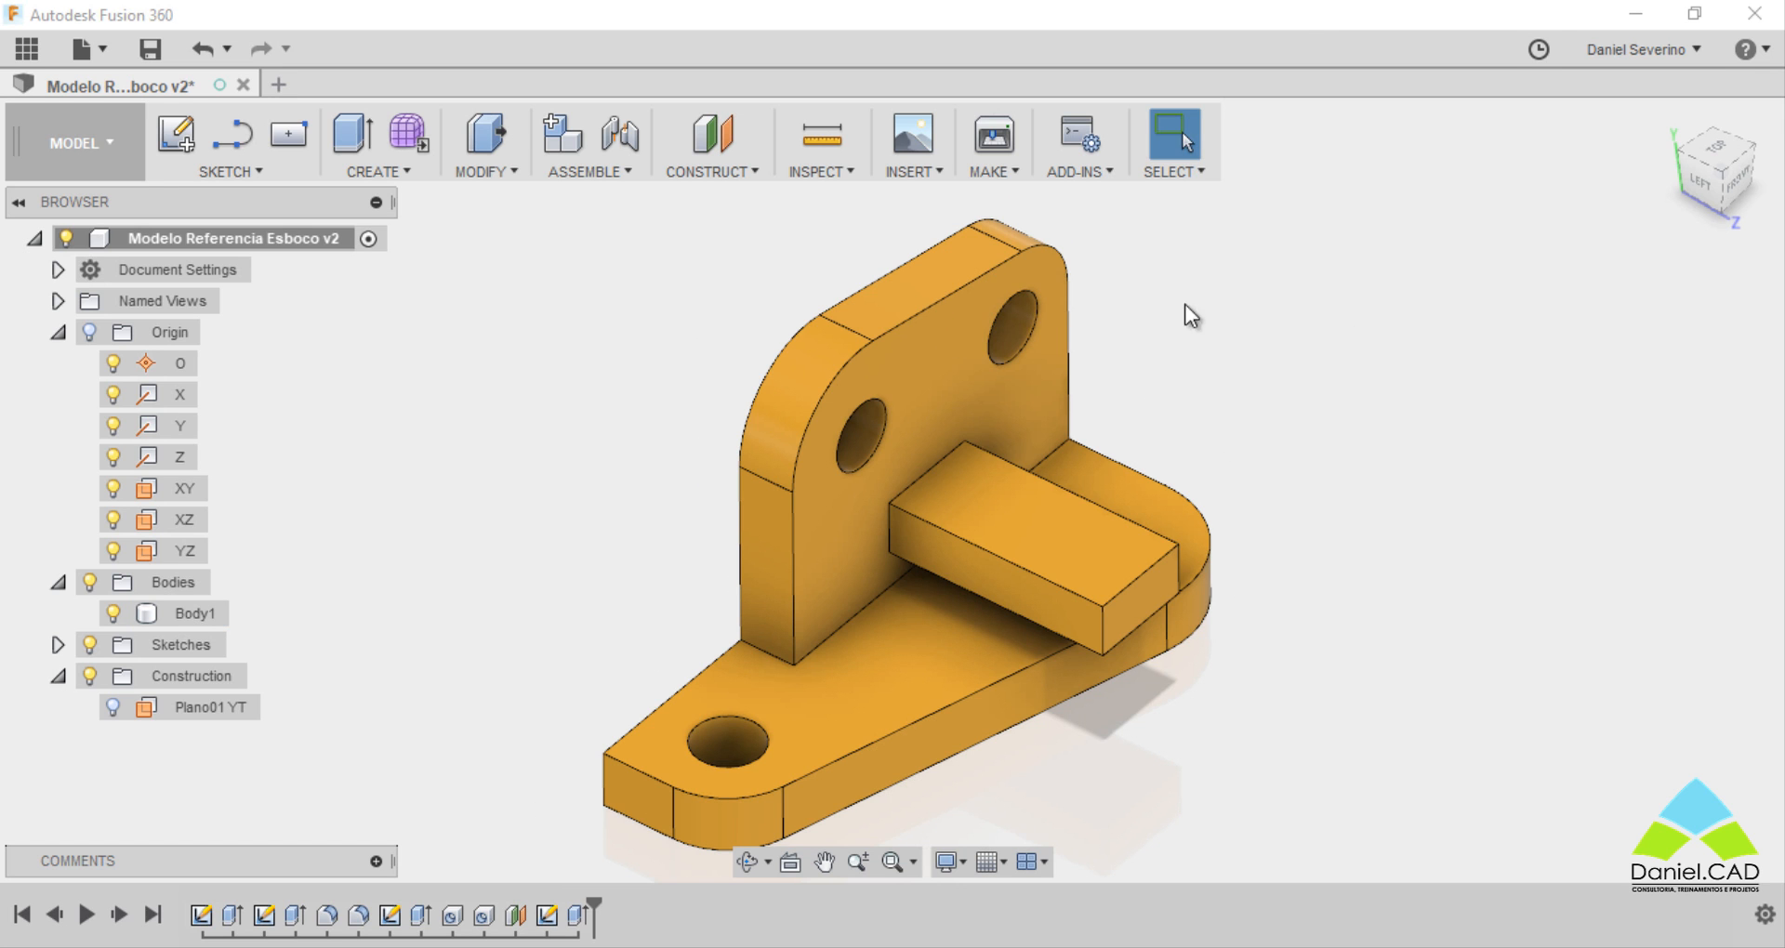
click(705, 177)
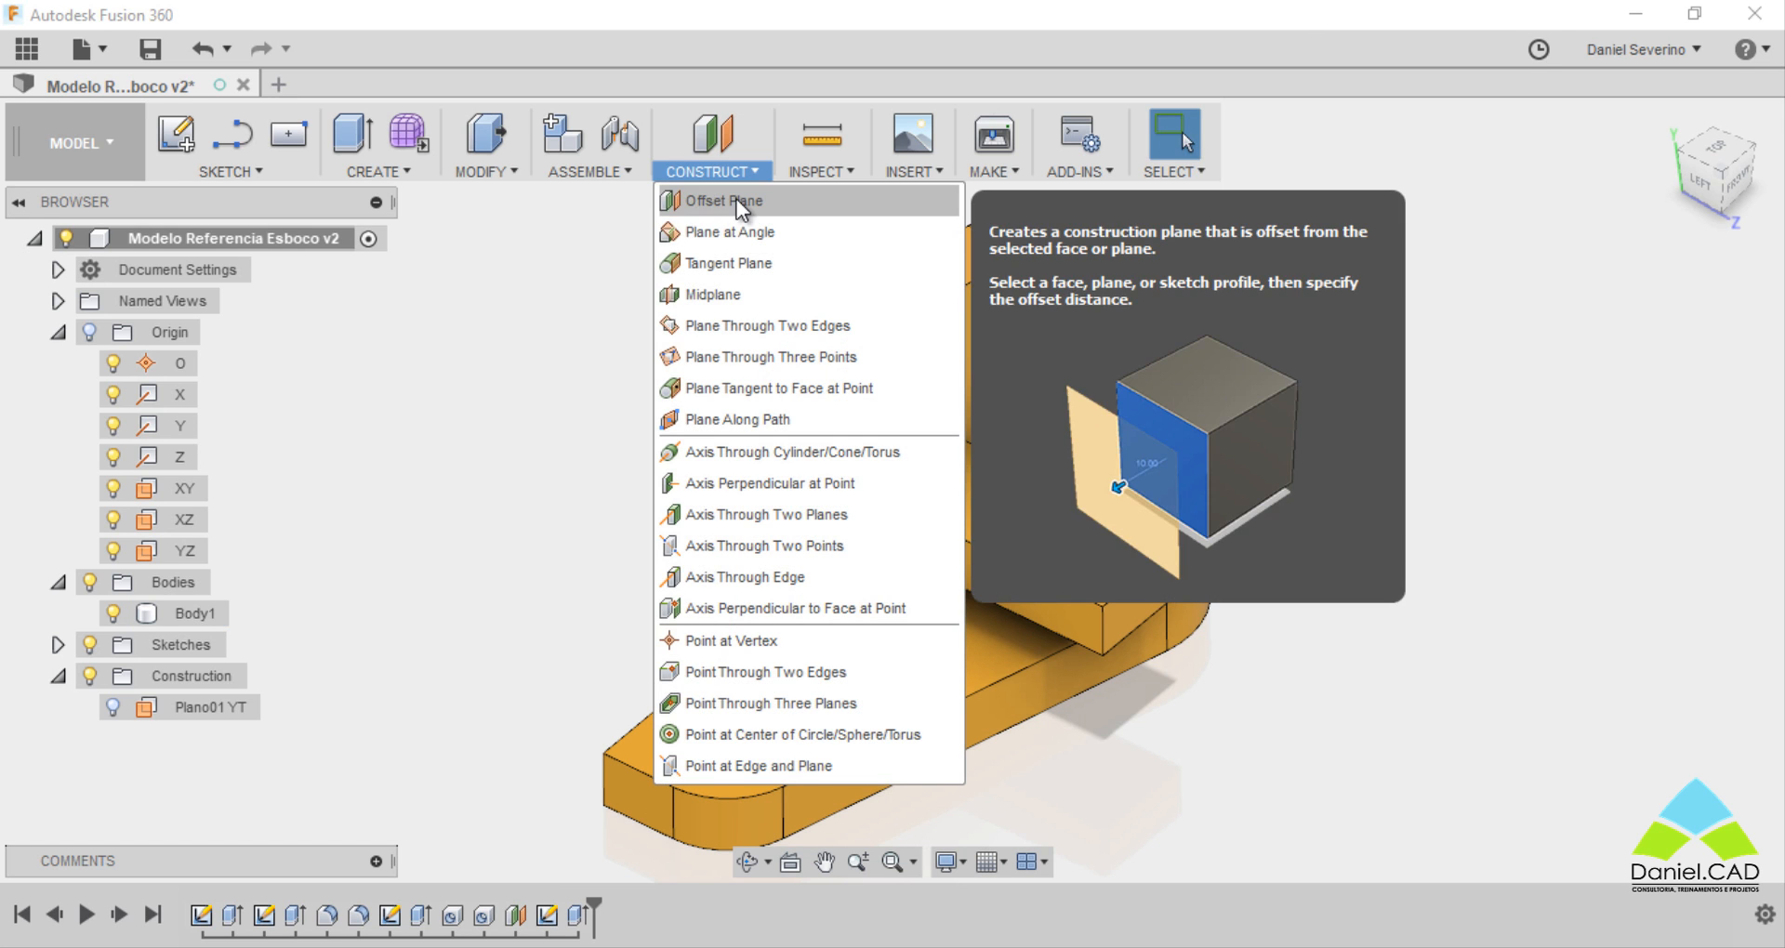
click(736, 199)
click(952, 722)
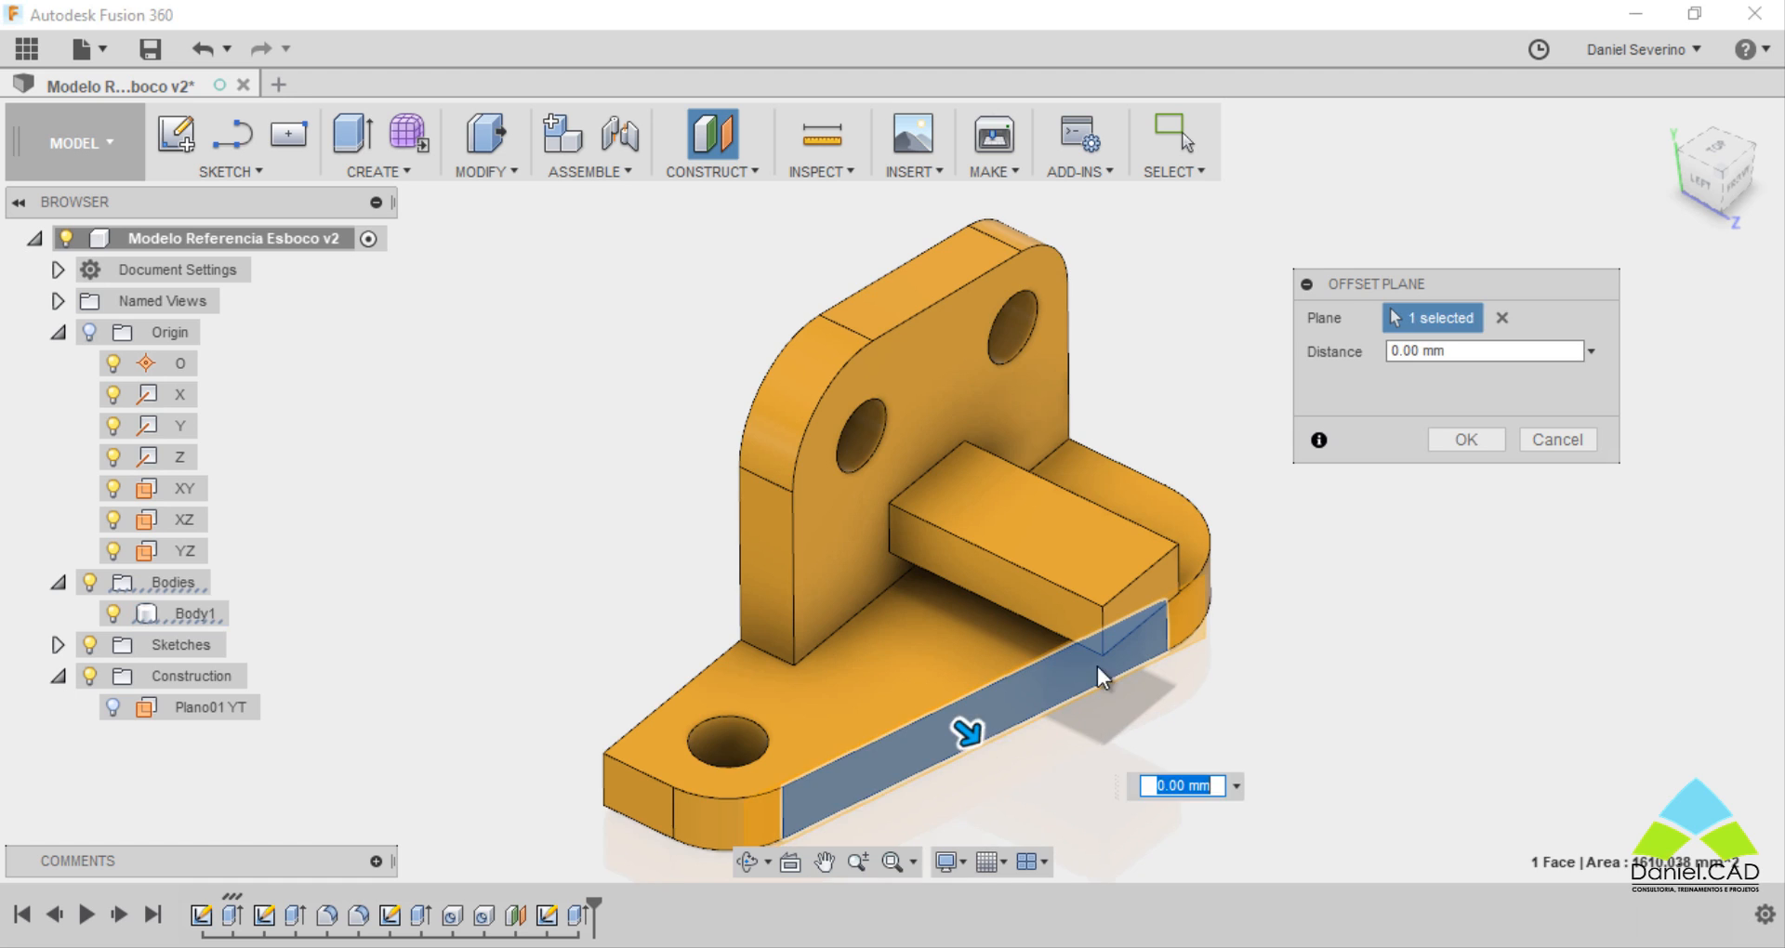
middle_drag(1017, 789, 1023, 561)
drag(981, 506, 1047, 605)
text(20)
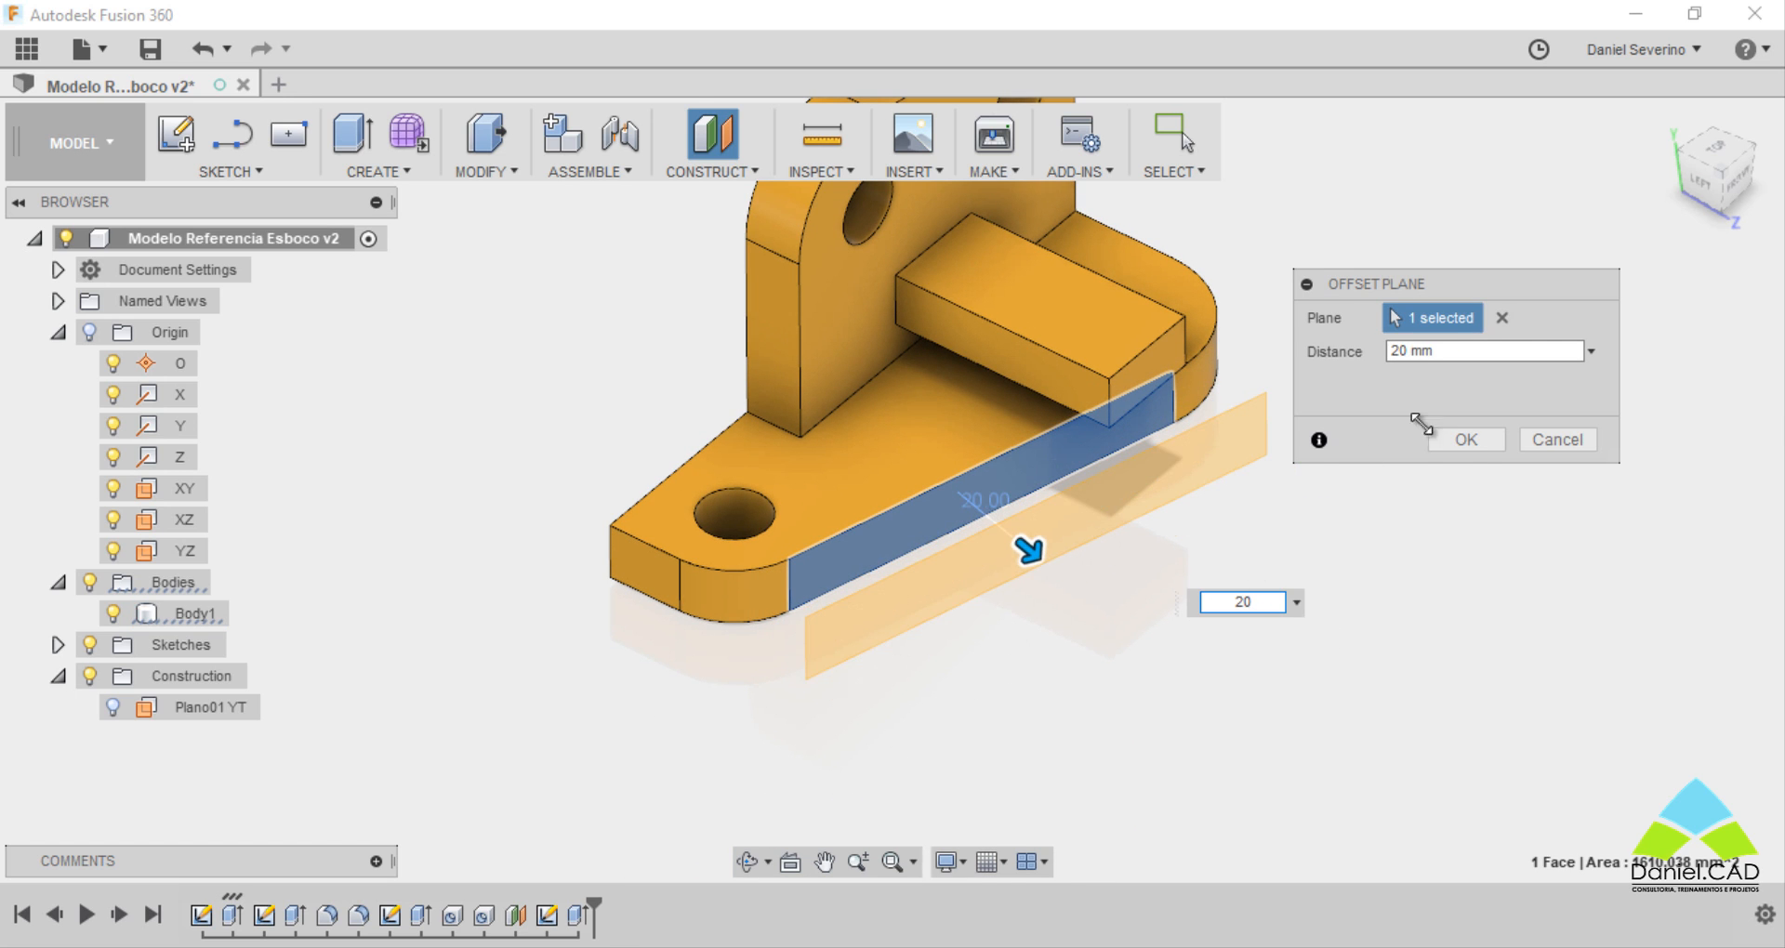
click(1466, 440)
Show Plano01 YT alongside the new base offset plane and examine both planes' orientation from several sides of the bracket
shift+middle_drag(976, 567, 976, 525)
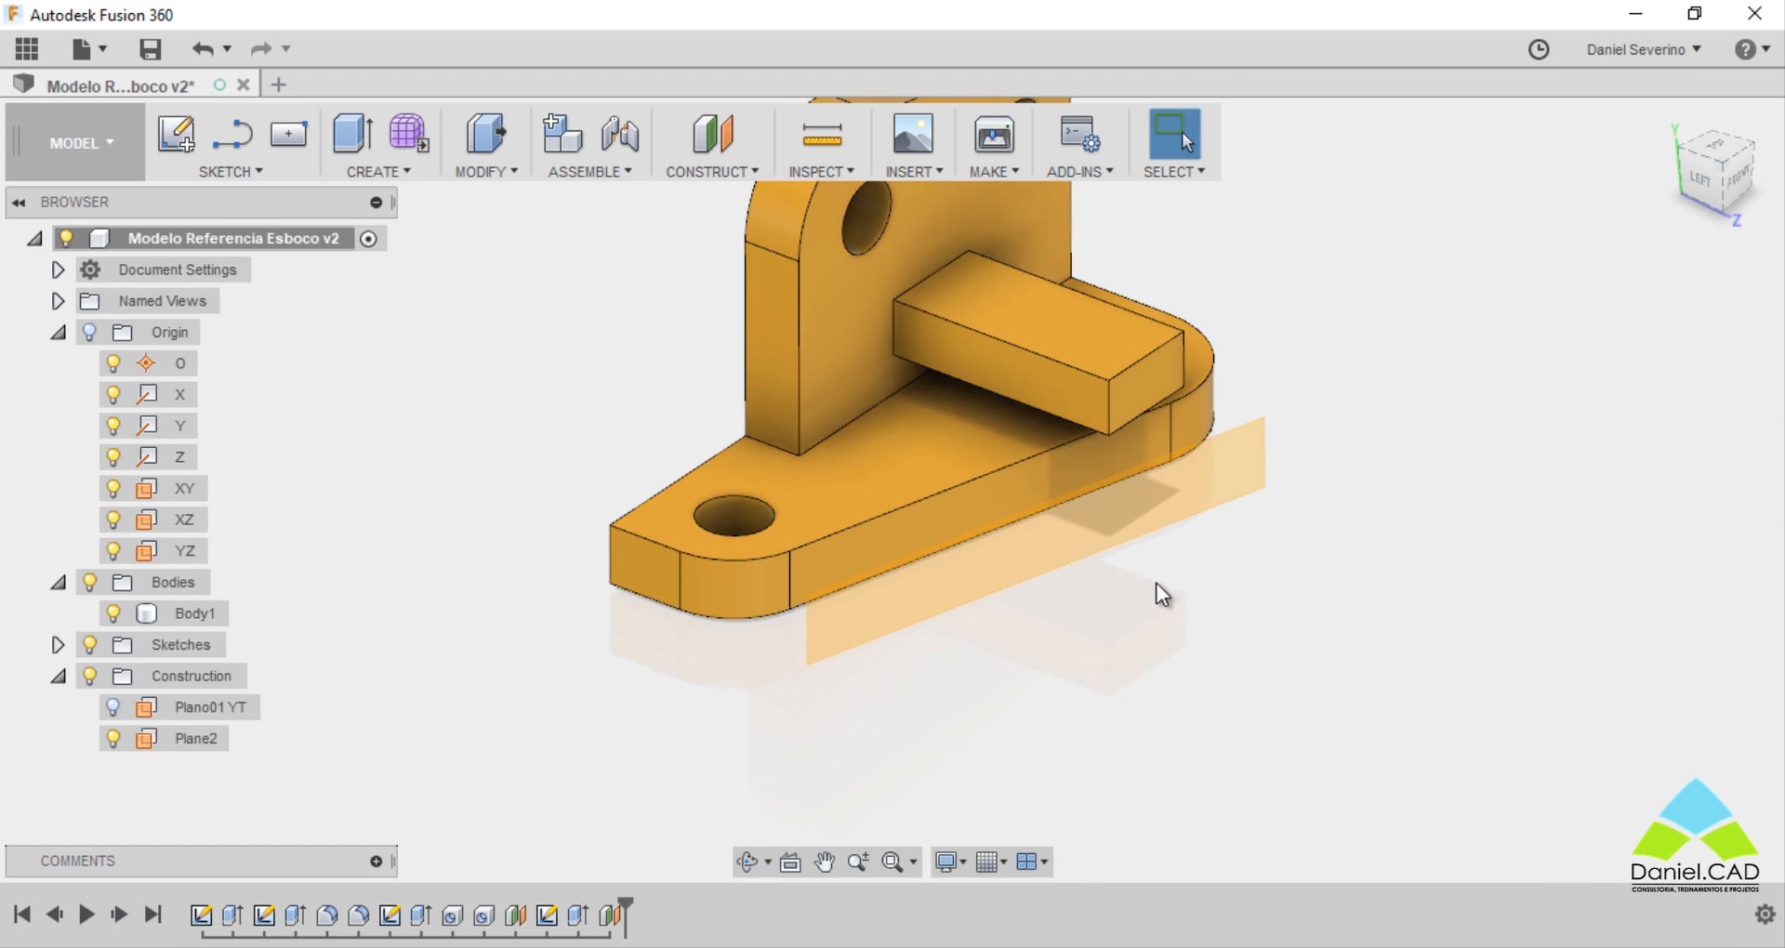
click(113, 706)
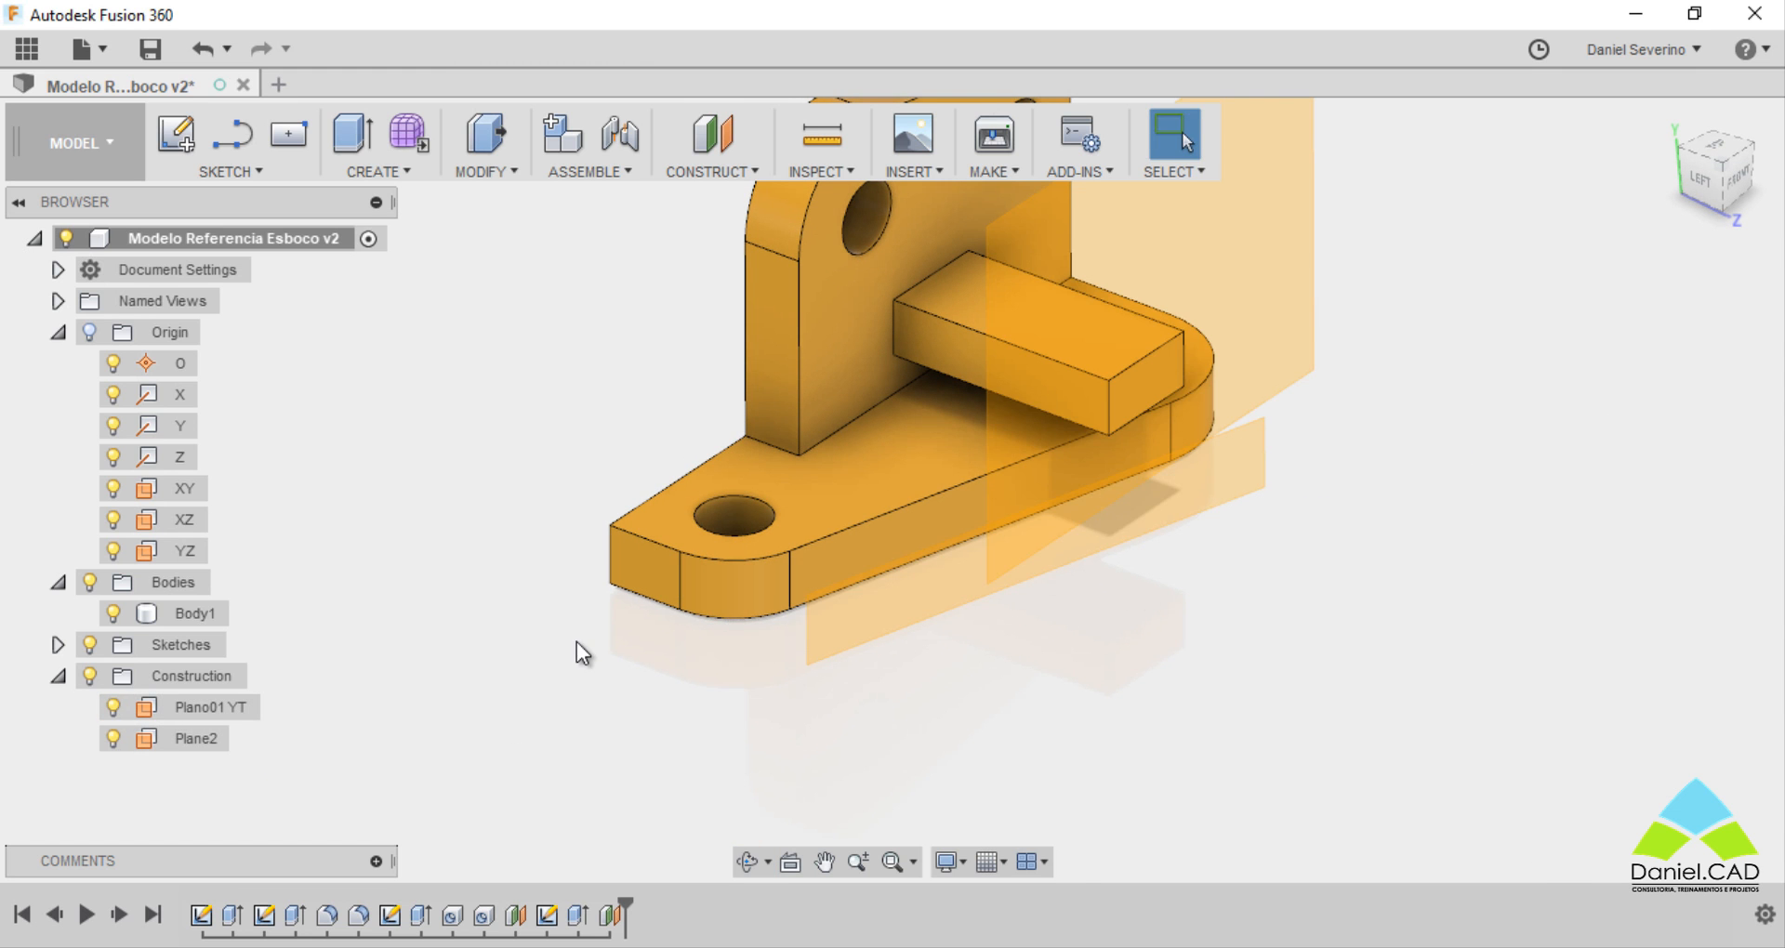
shift+middle_drag(577, 645, 685, 709)
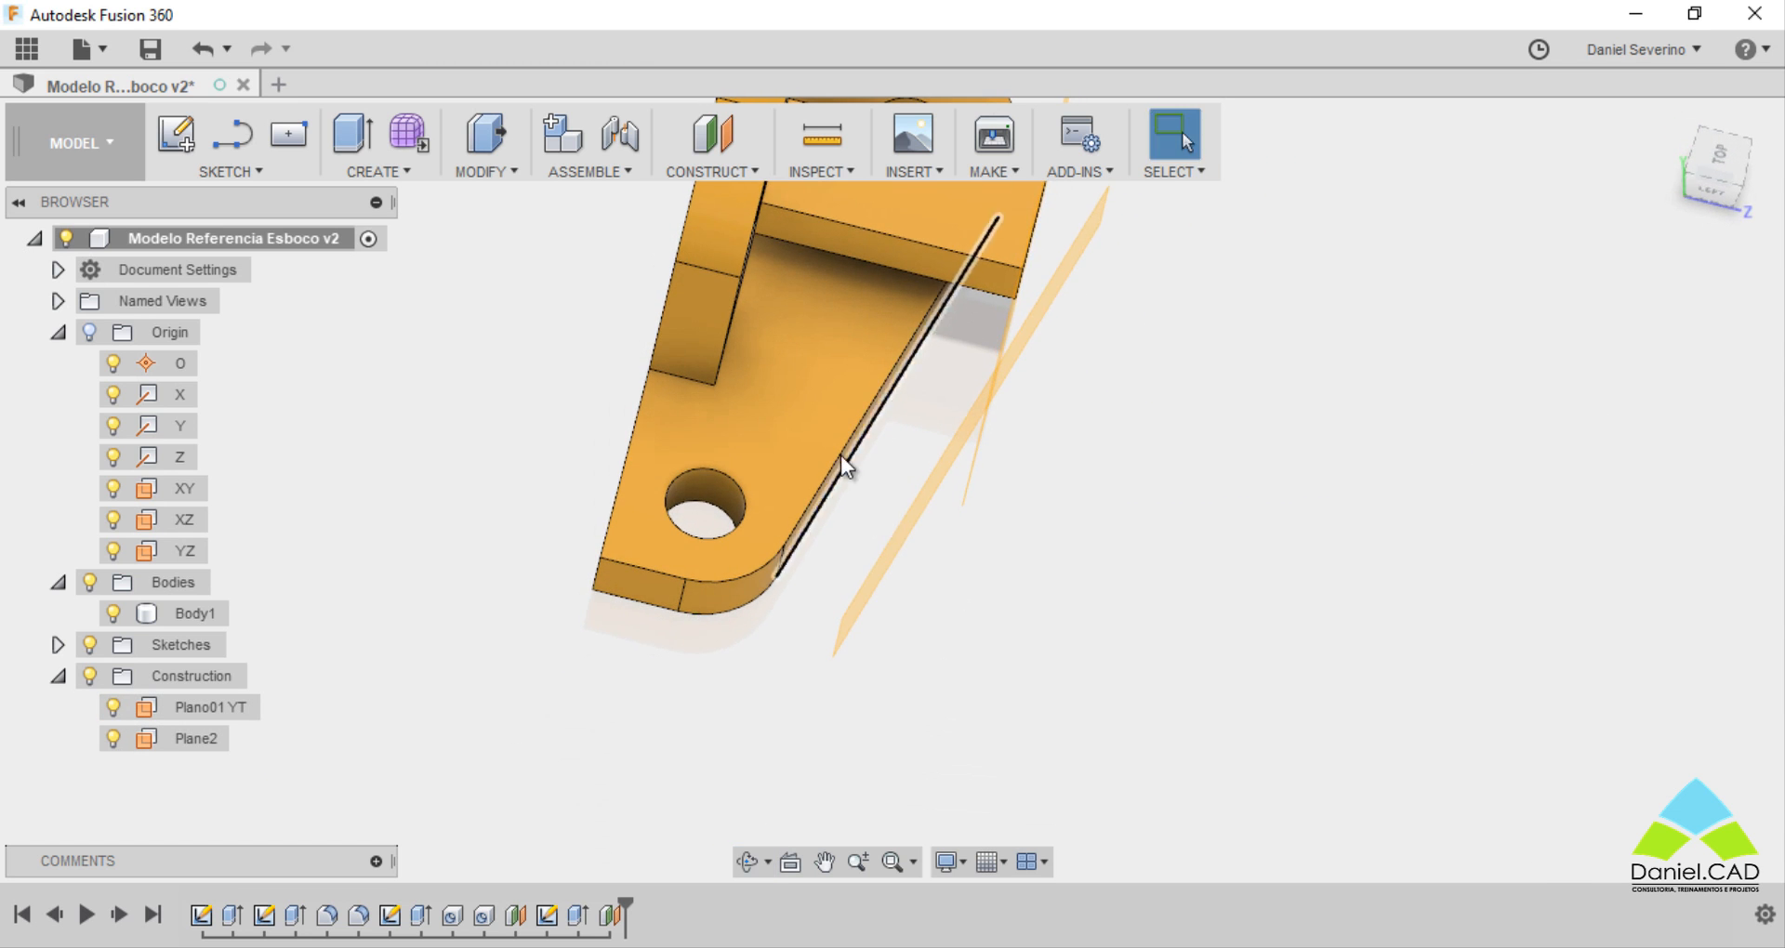
shift+middle_drag(996, 693, 935, 484)
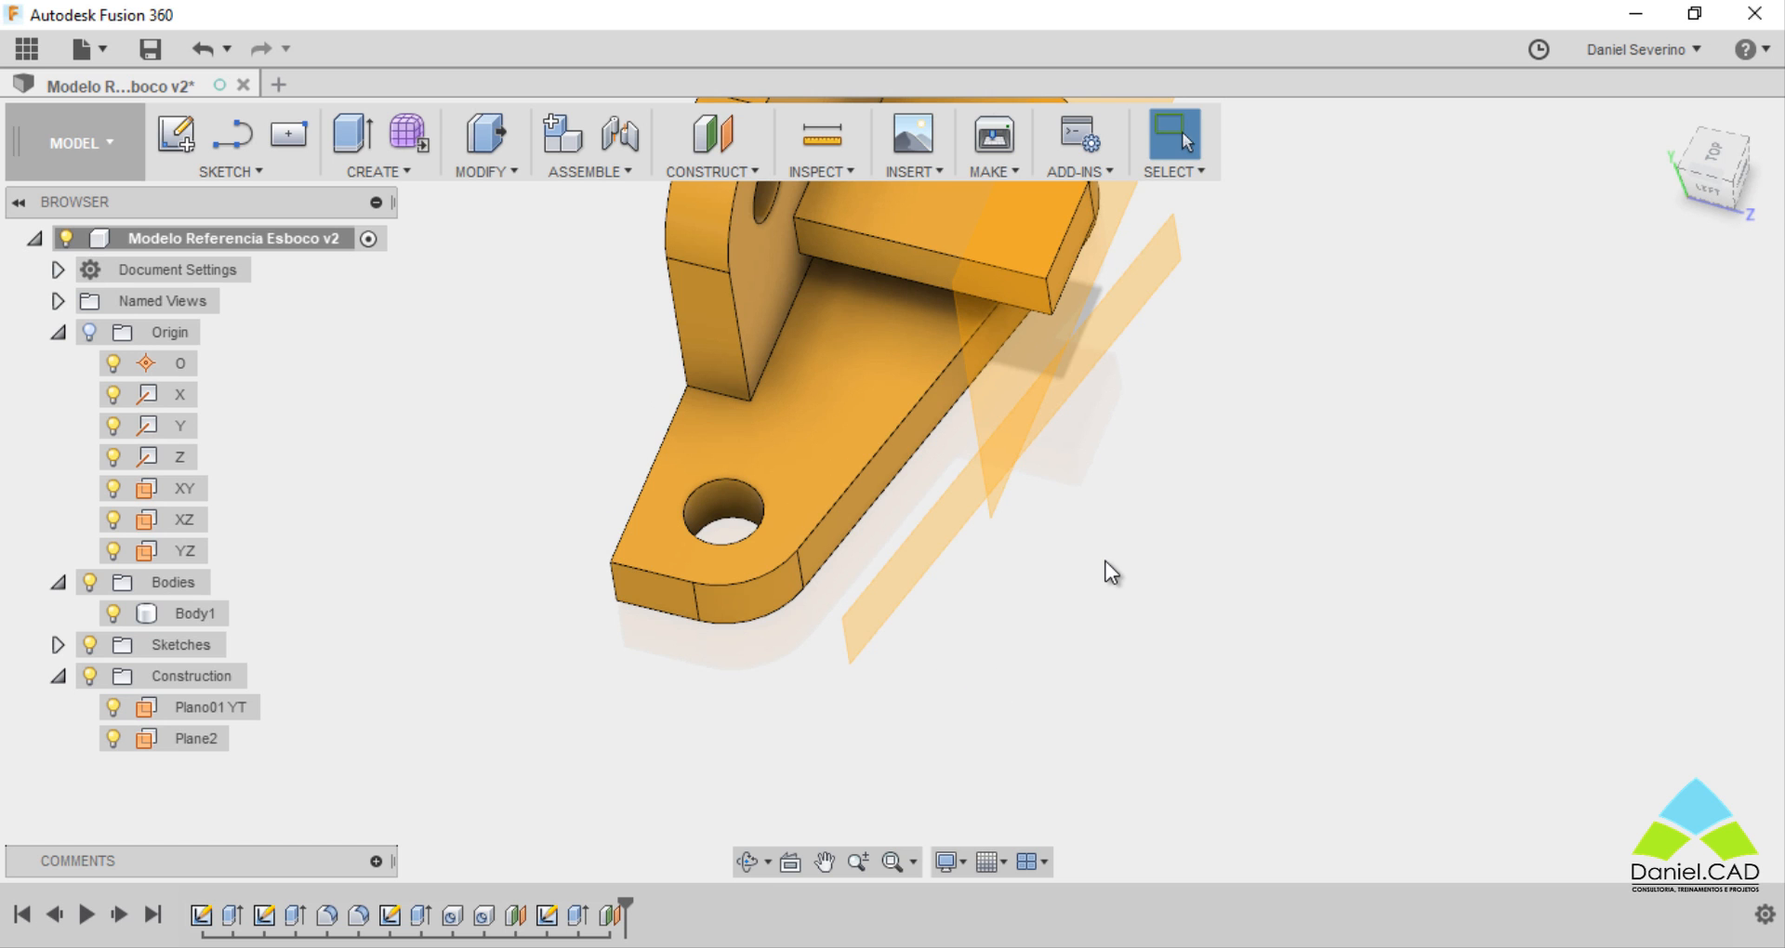
shift+middle_drag(1106, 561, 1073, 700)
shift+middle_drag(1166, 638, 1268, 694)
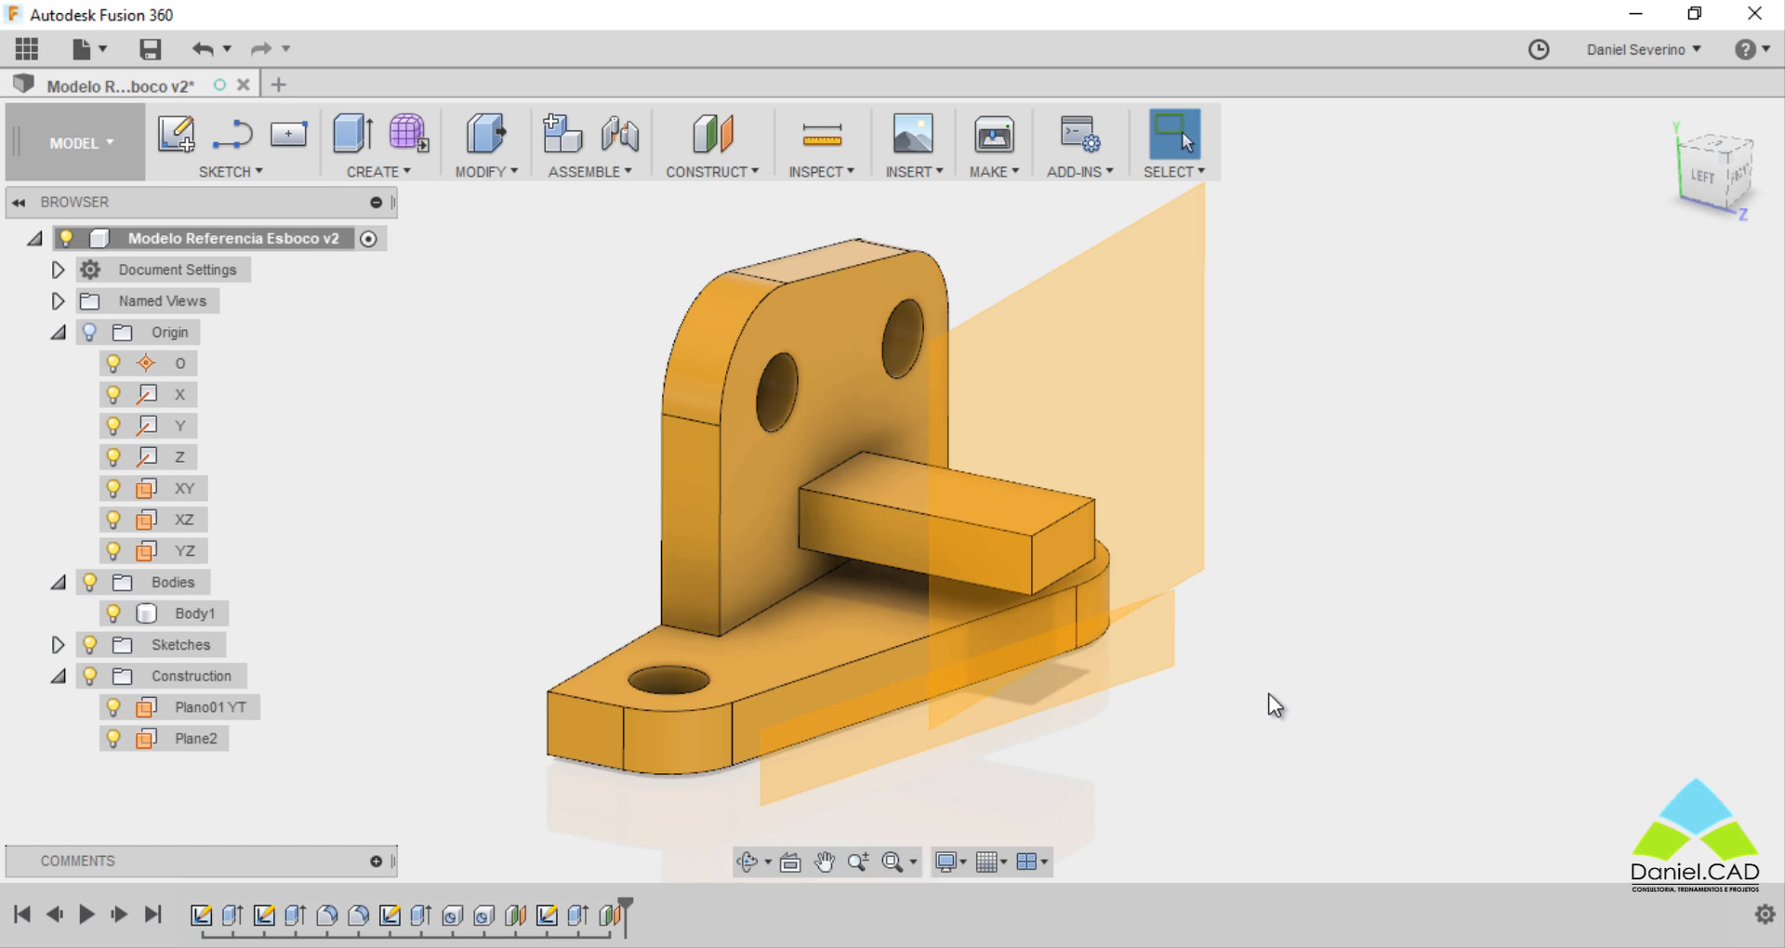
shift+middle_drag(1046, 684, 812, 739)
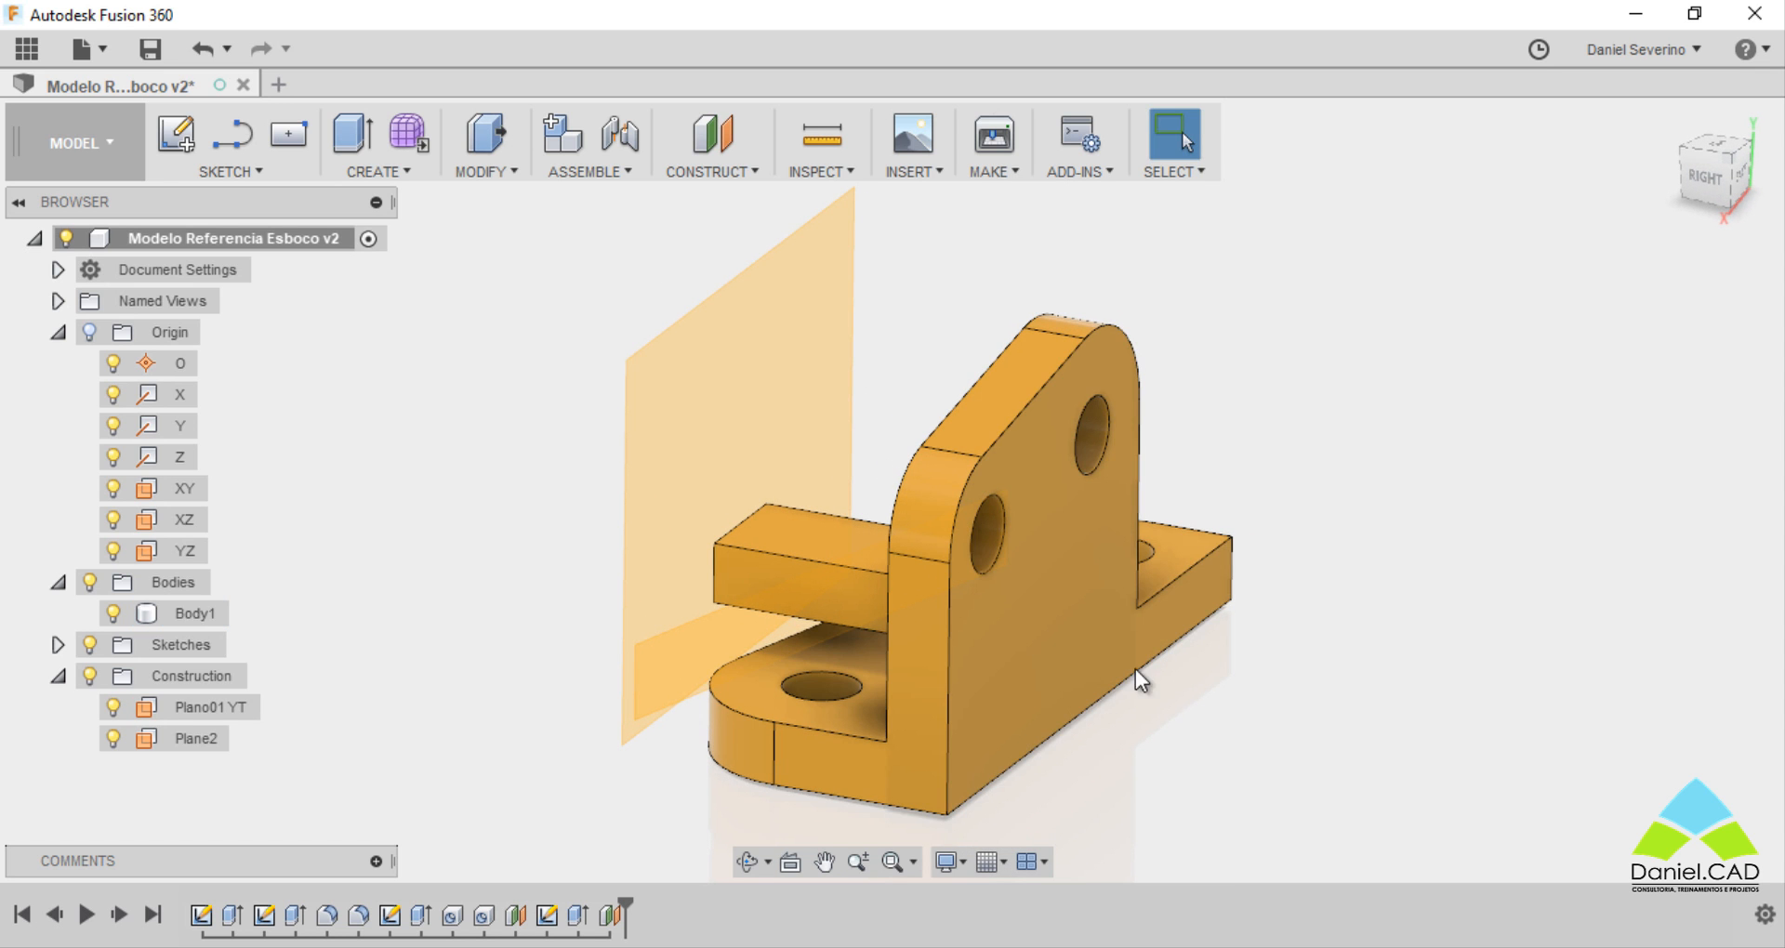
Start a Plane at Angle through the short straight upper edge at the end of the base, beside the vertical plate
click(734, 171)
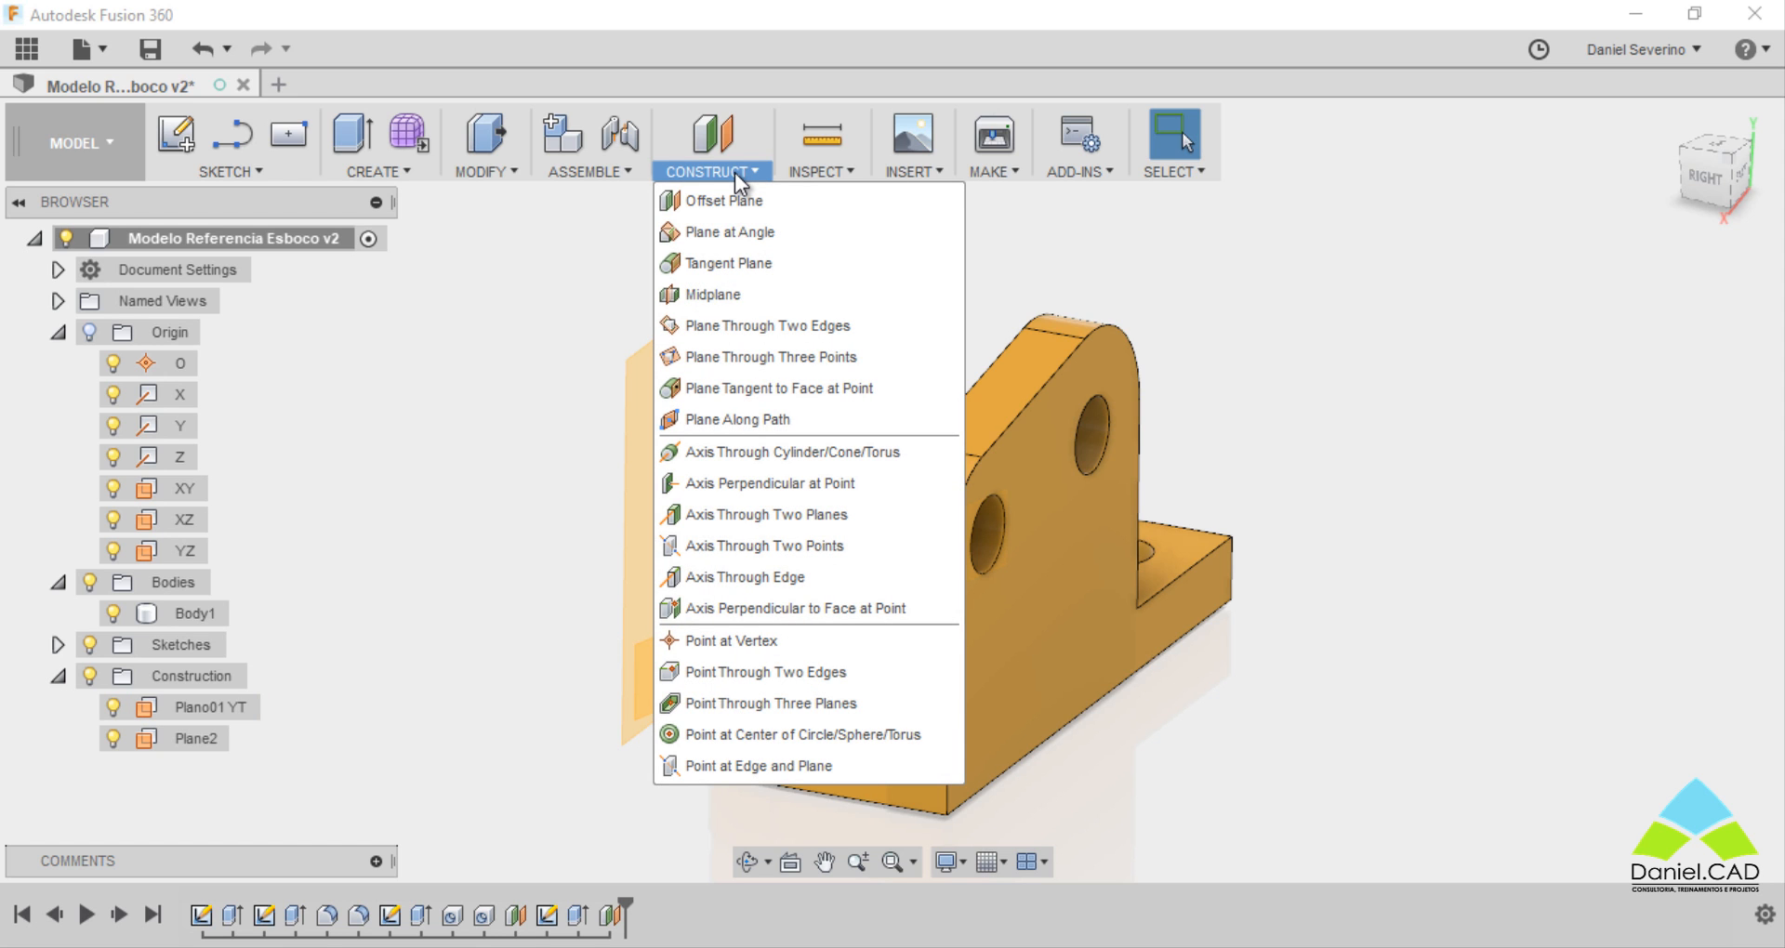
click(732, 234)
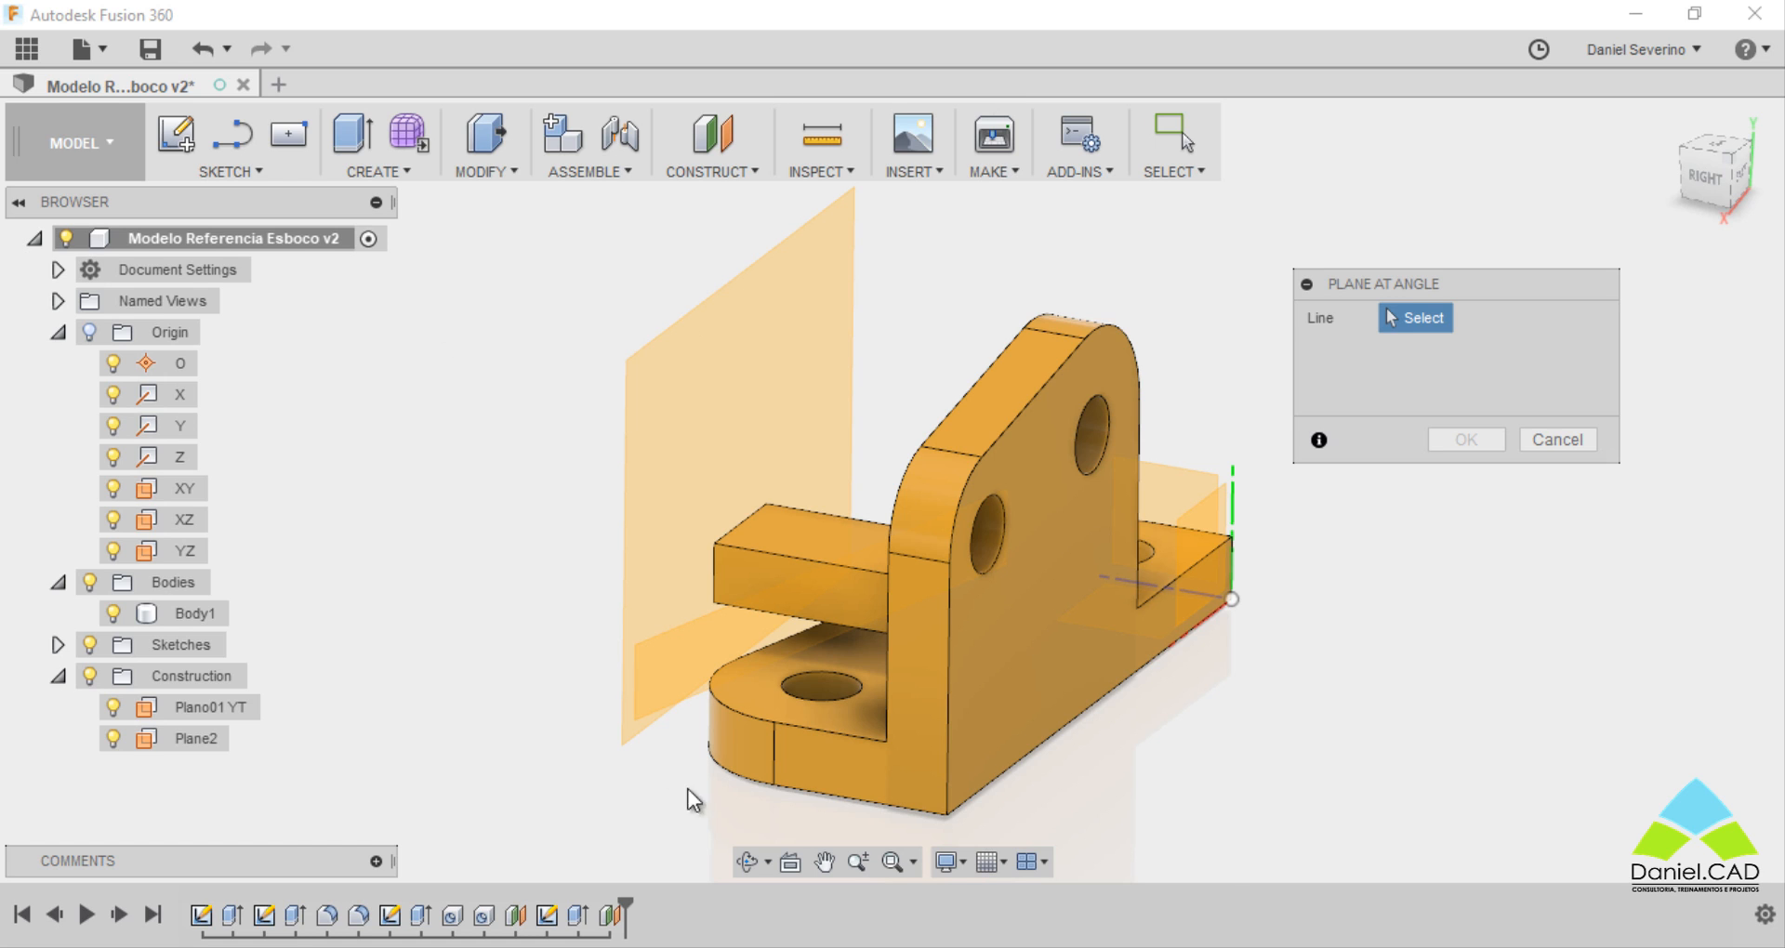
scroll(710, 797, up, 4)
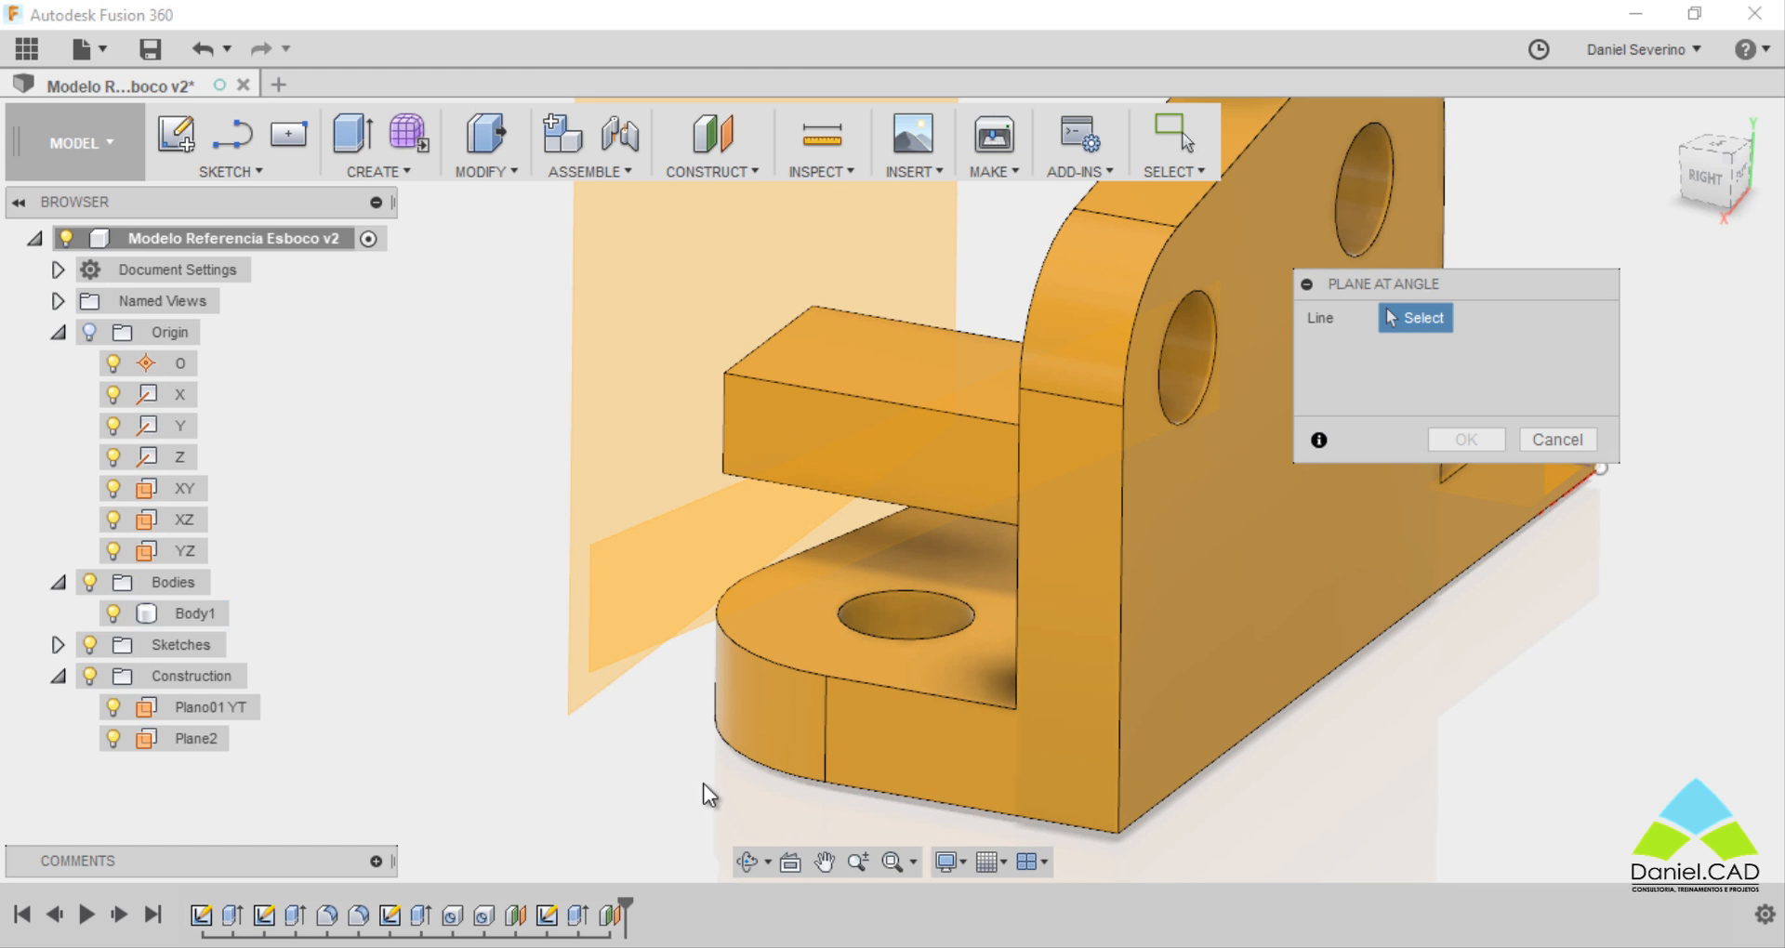
middle_drag(689, 788, 650, 734)
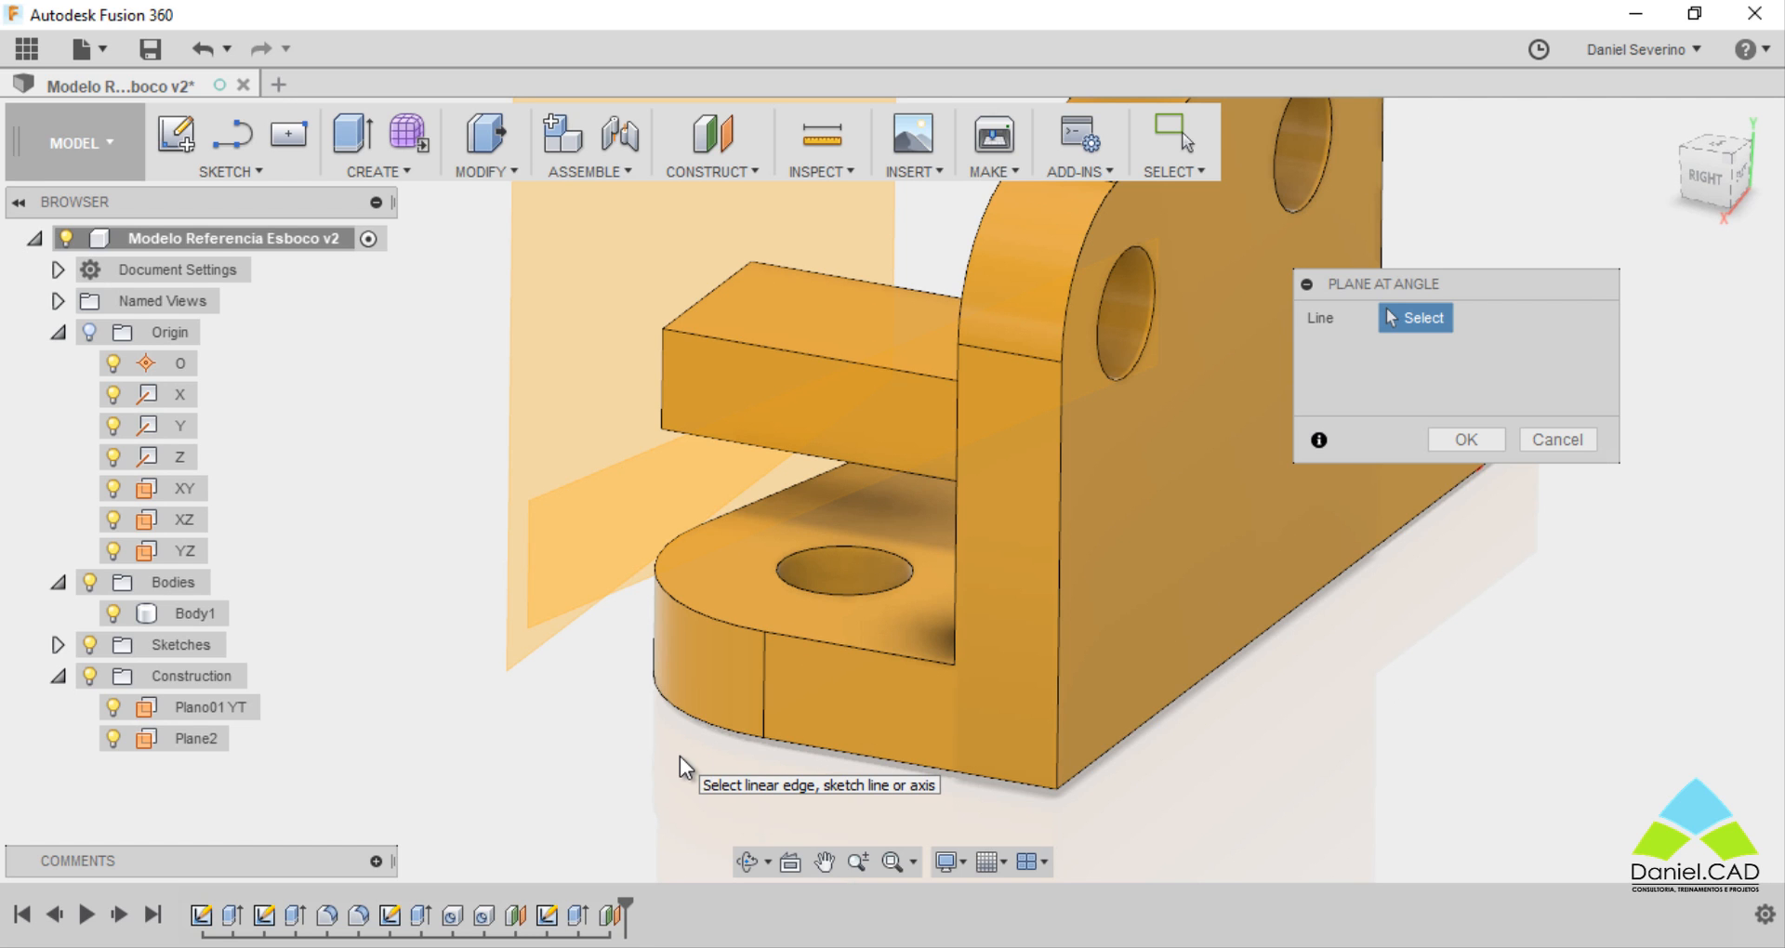
click(831, 644)
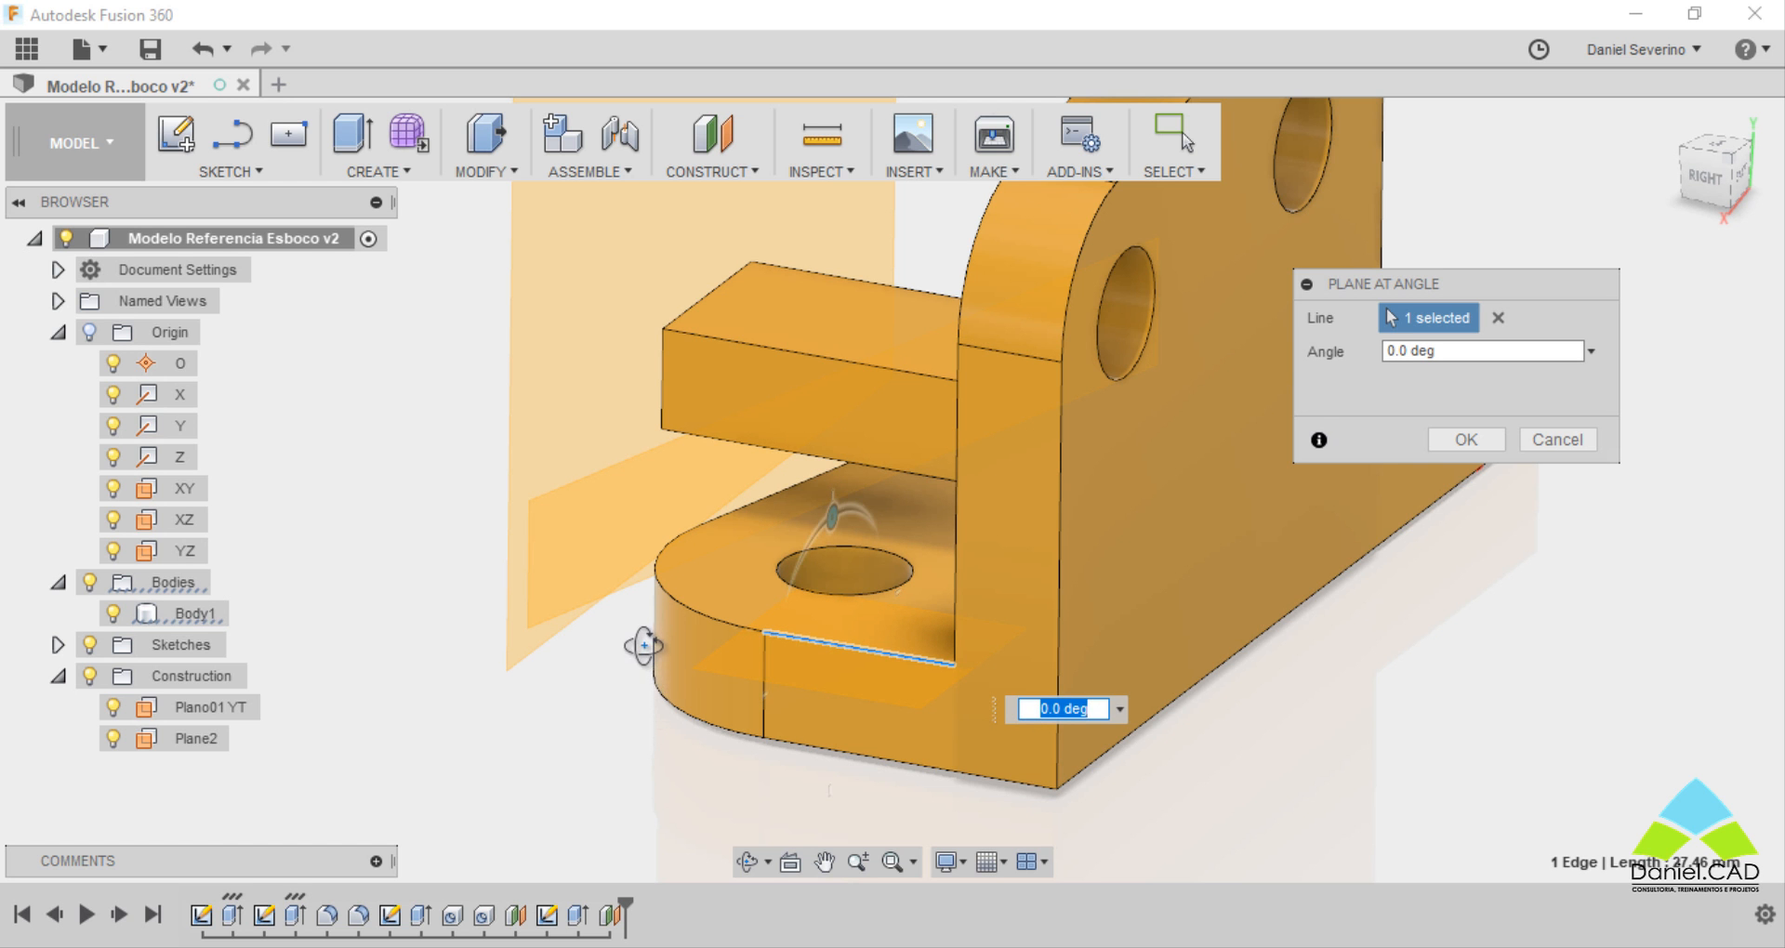
shift+middle_drag(643, 646, 821, 649)
scroll(656, 640, up, 3)
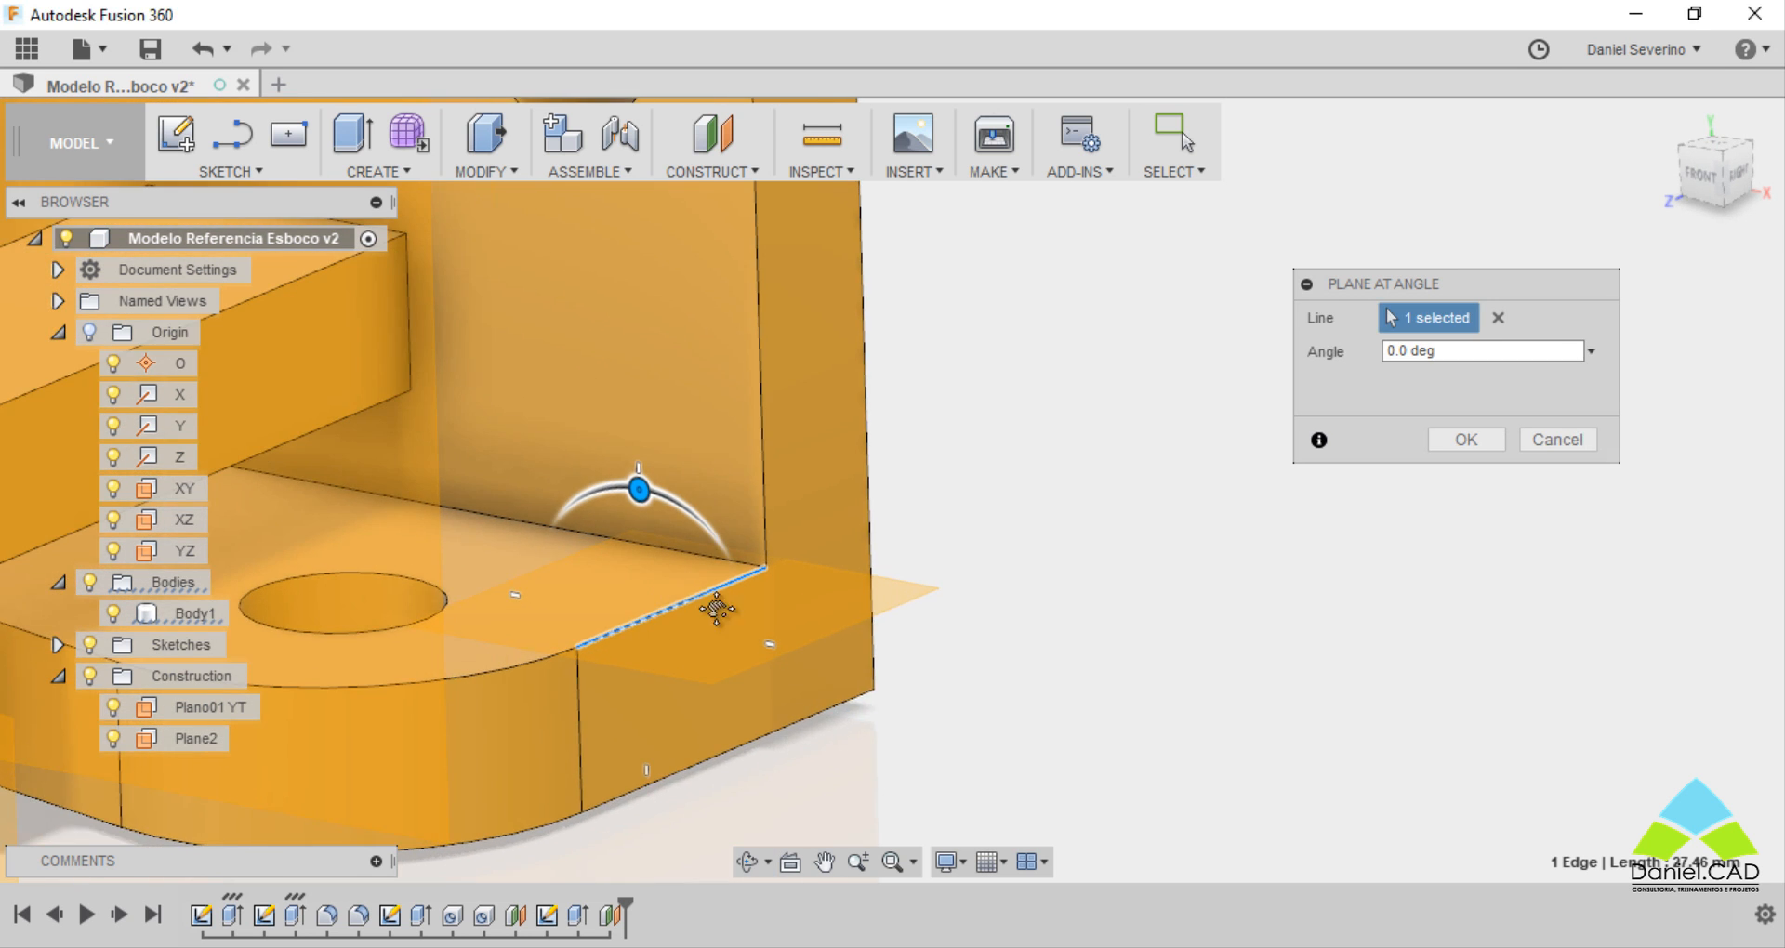
shift+middle_drag(715, 609, 850, 532)
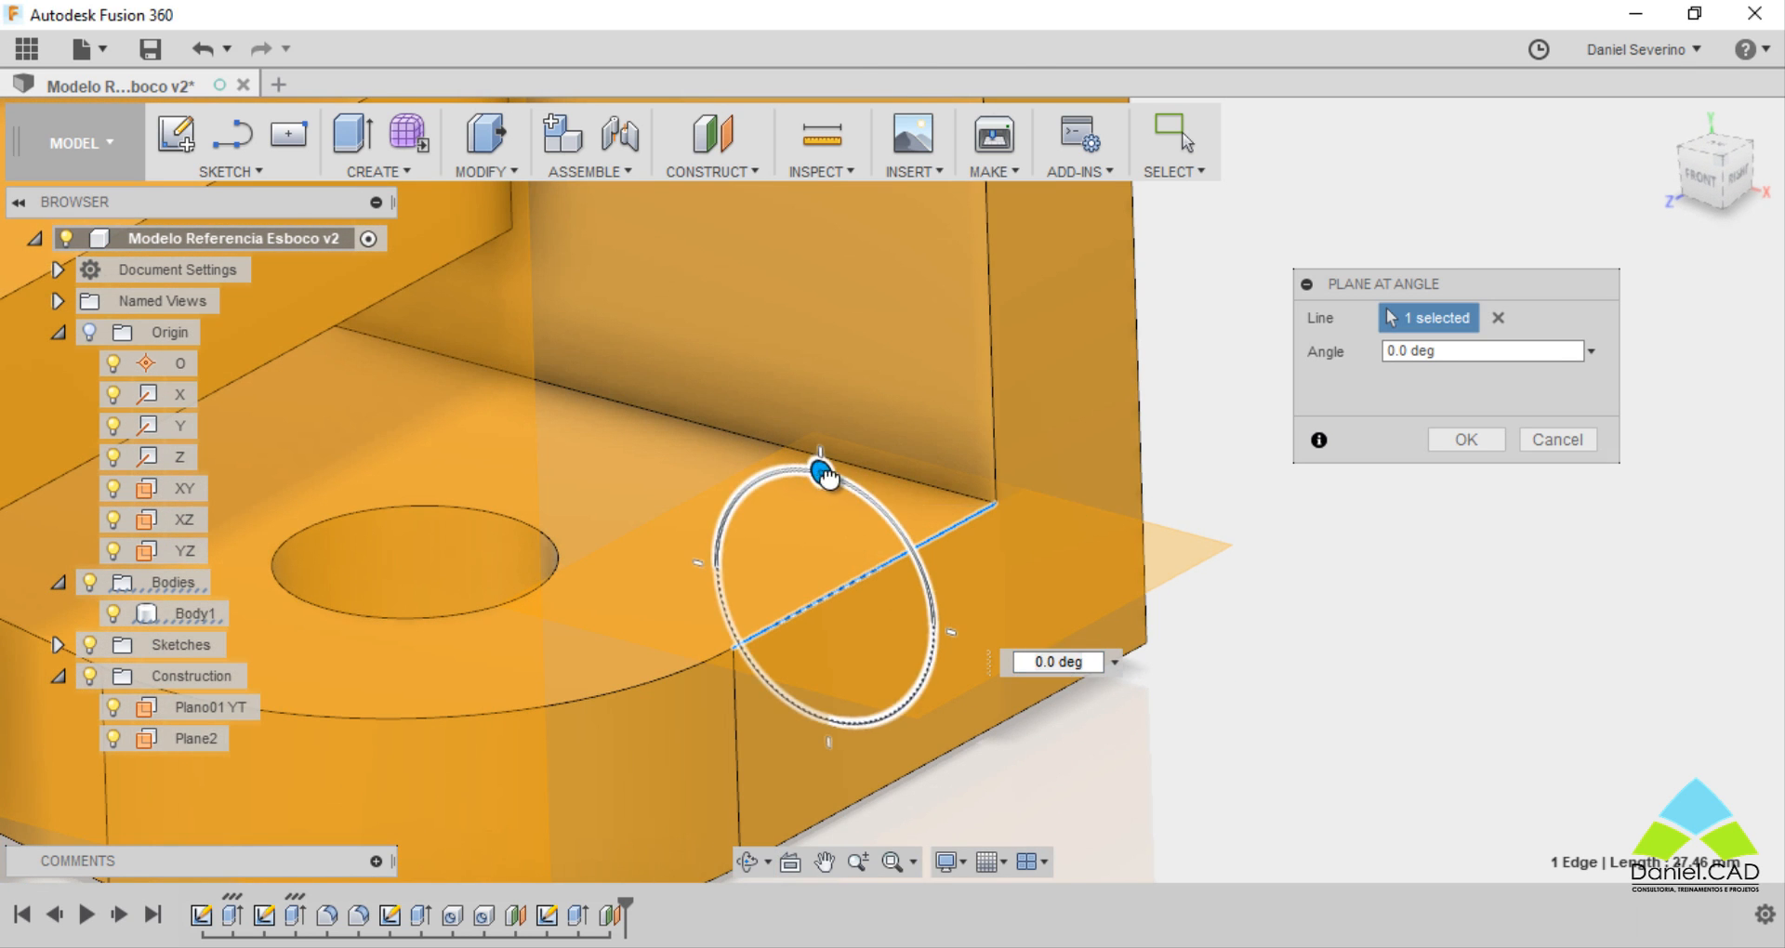
Try angles of 40, 45 and -45 degrees for the plane about the selected base edge
drag(825, 476, 871, 551)
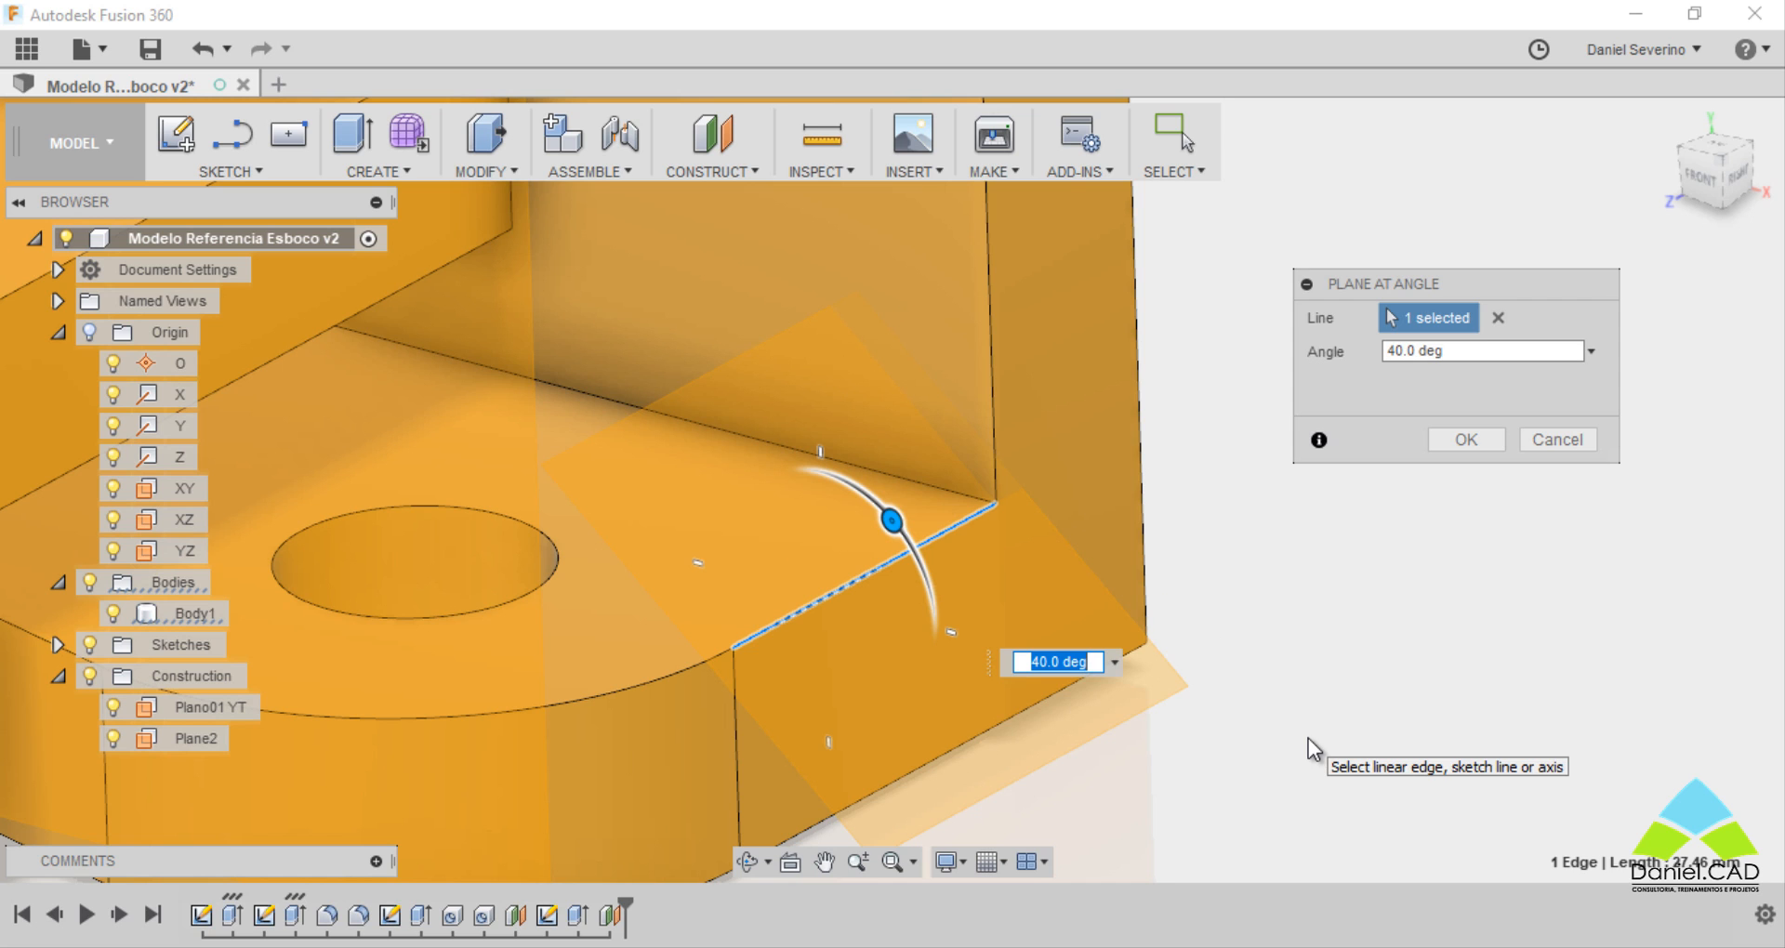
text(4)
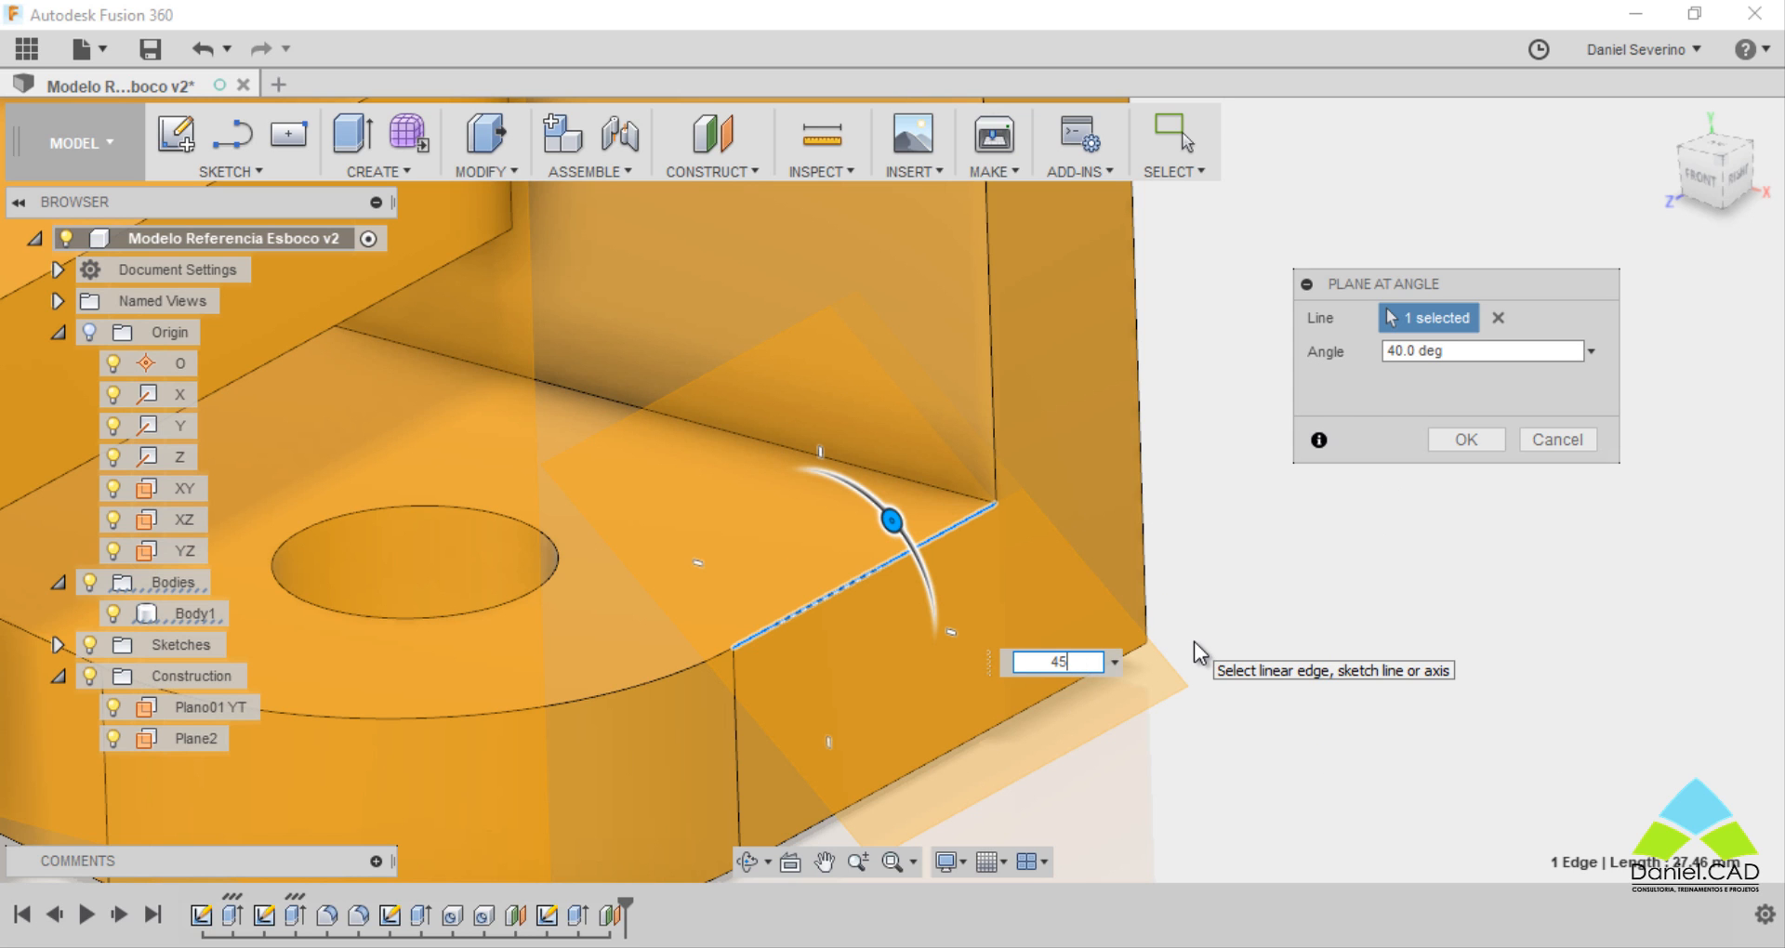
text(5)
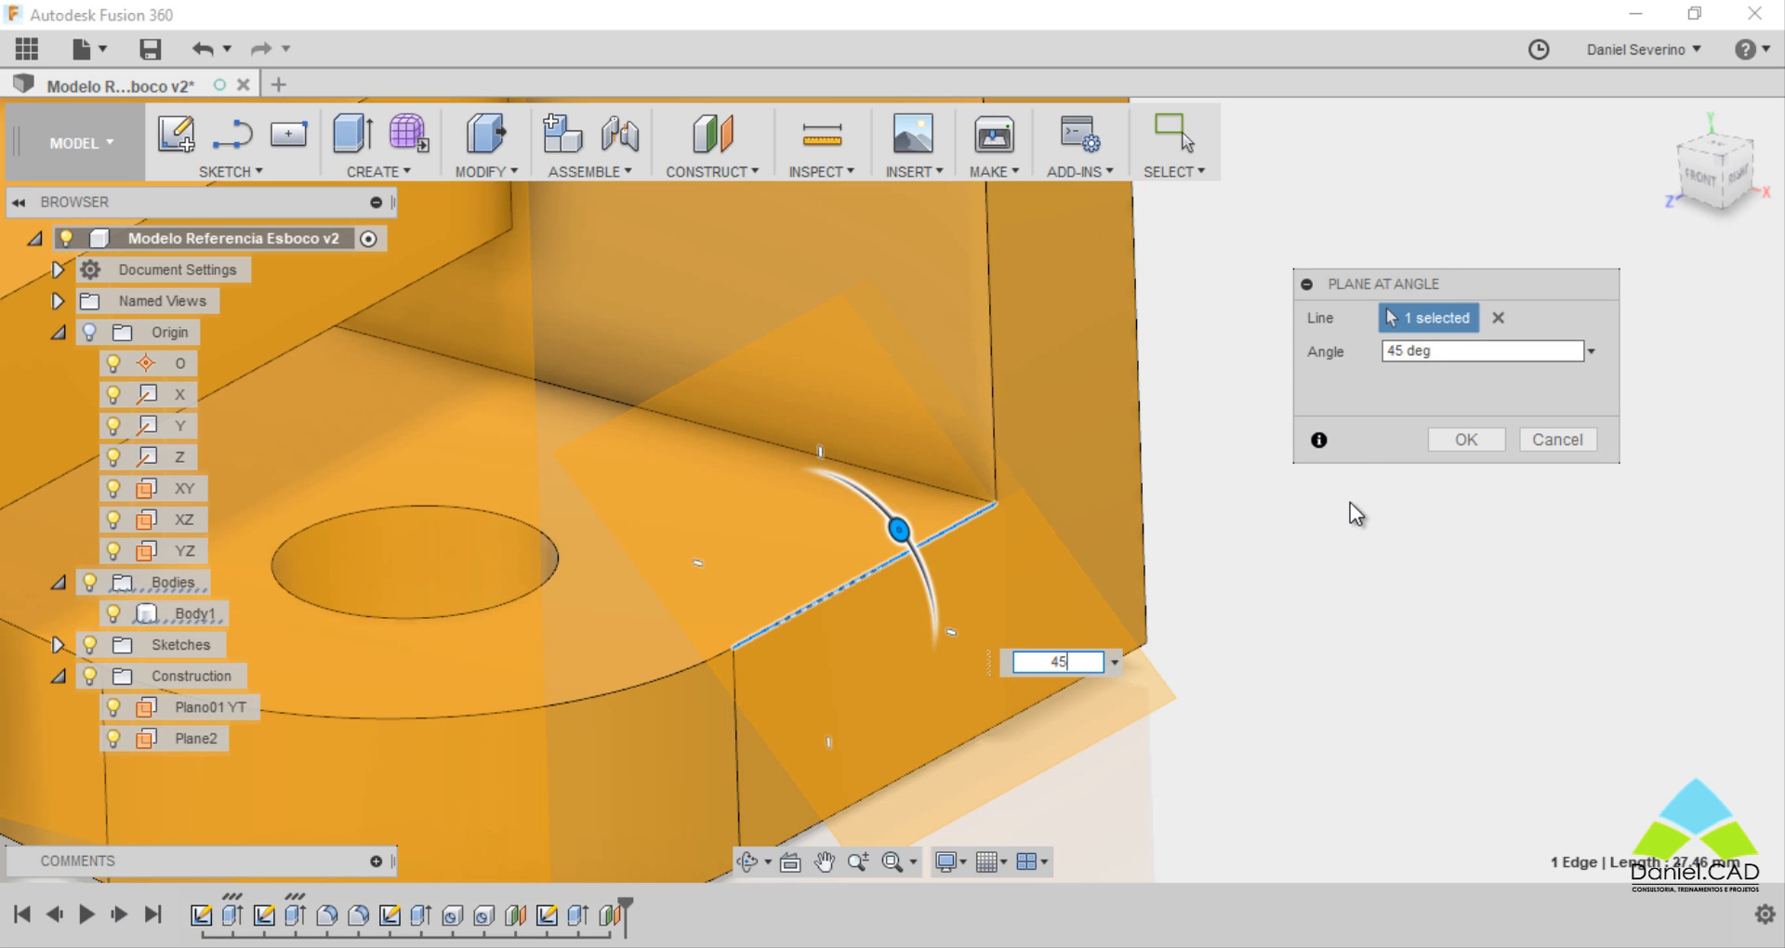
drag(1441, 277, 1450, 301)
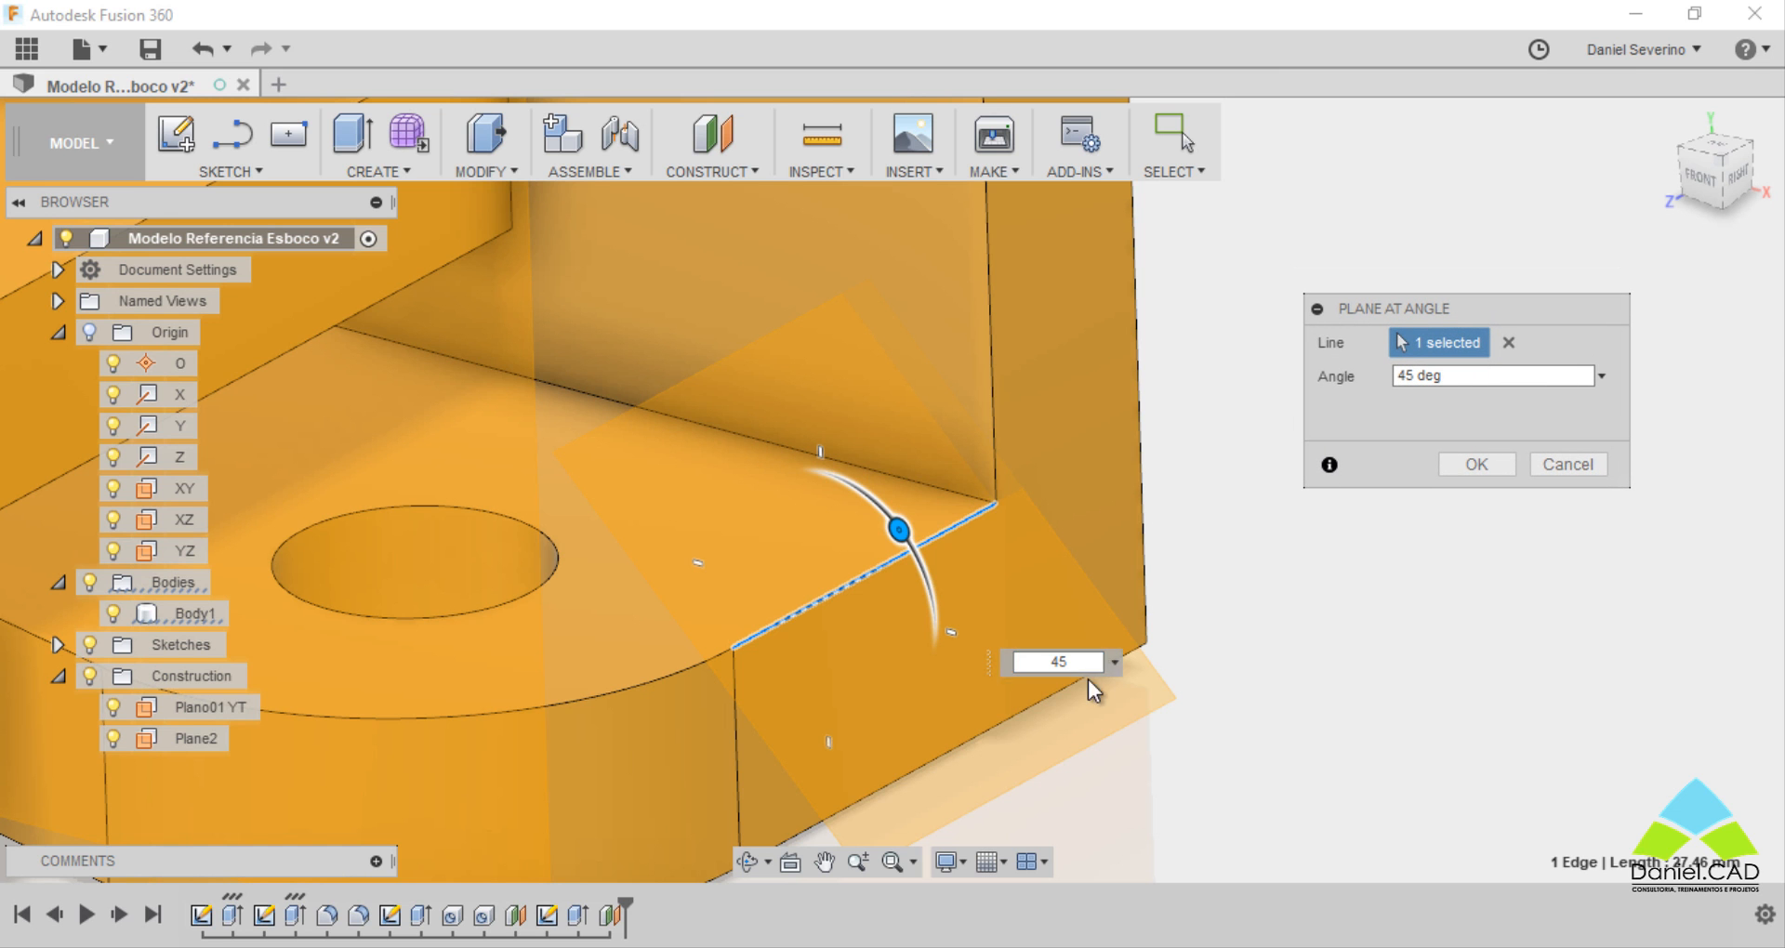
text(-)
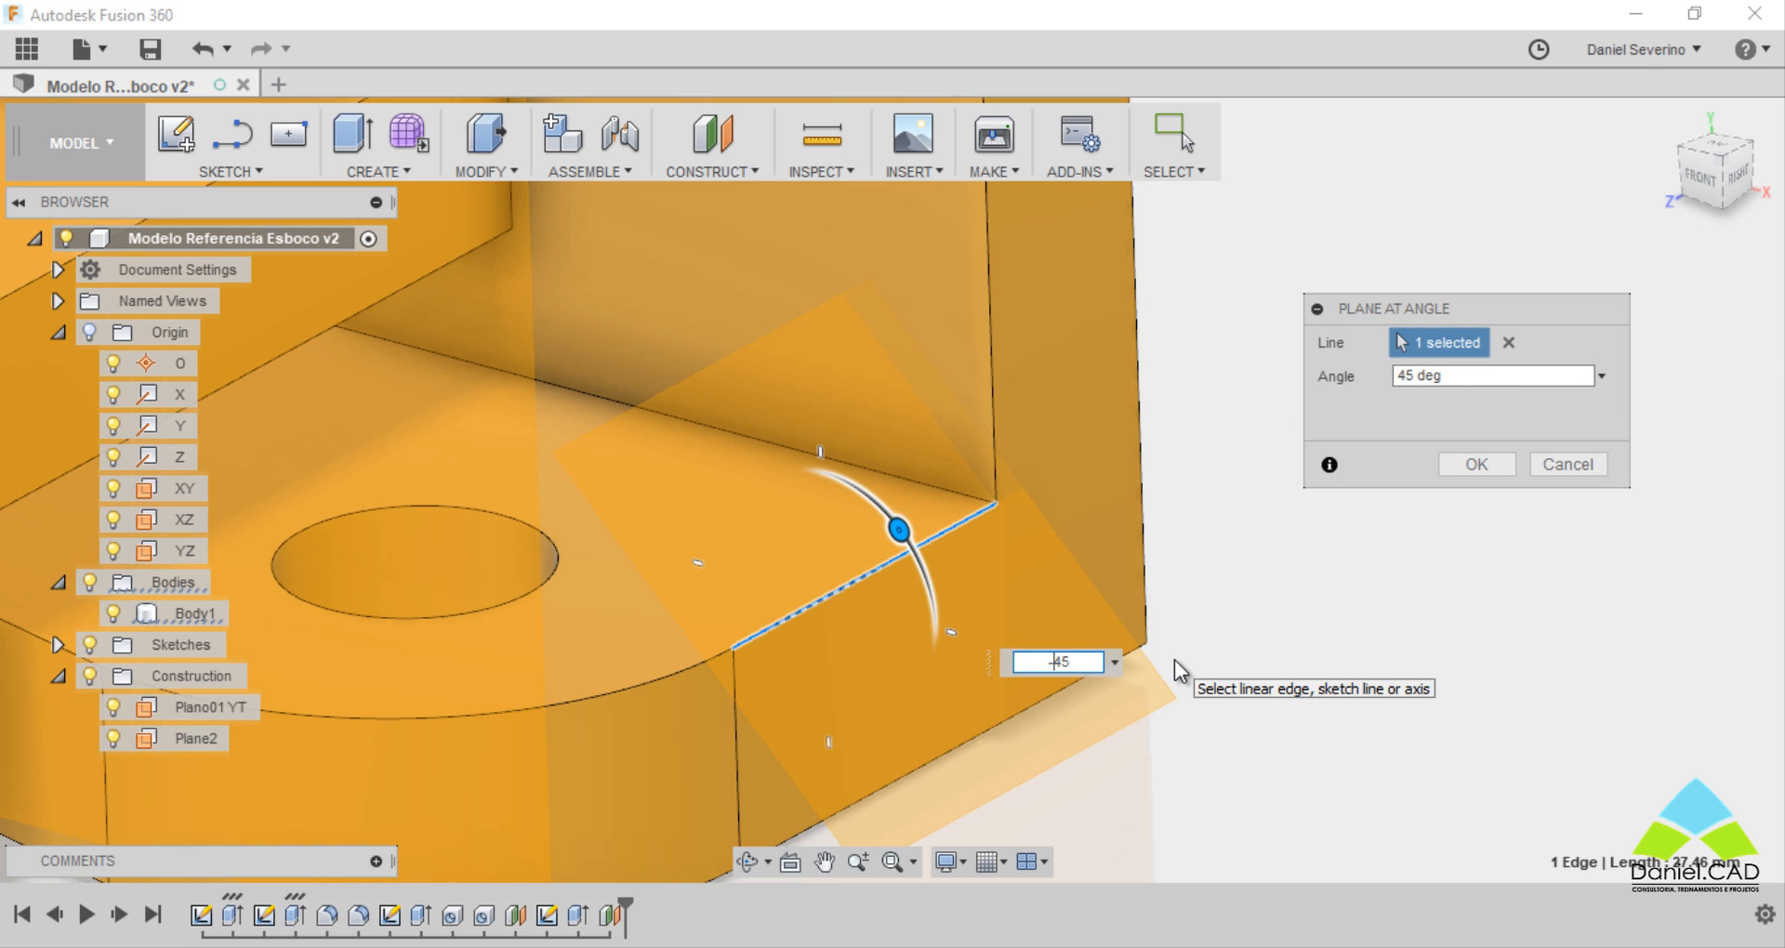
shift+middle_drag(1069, 678, 1022, 679)
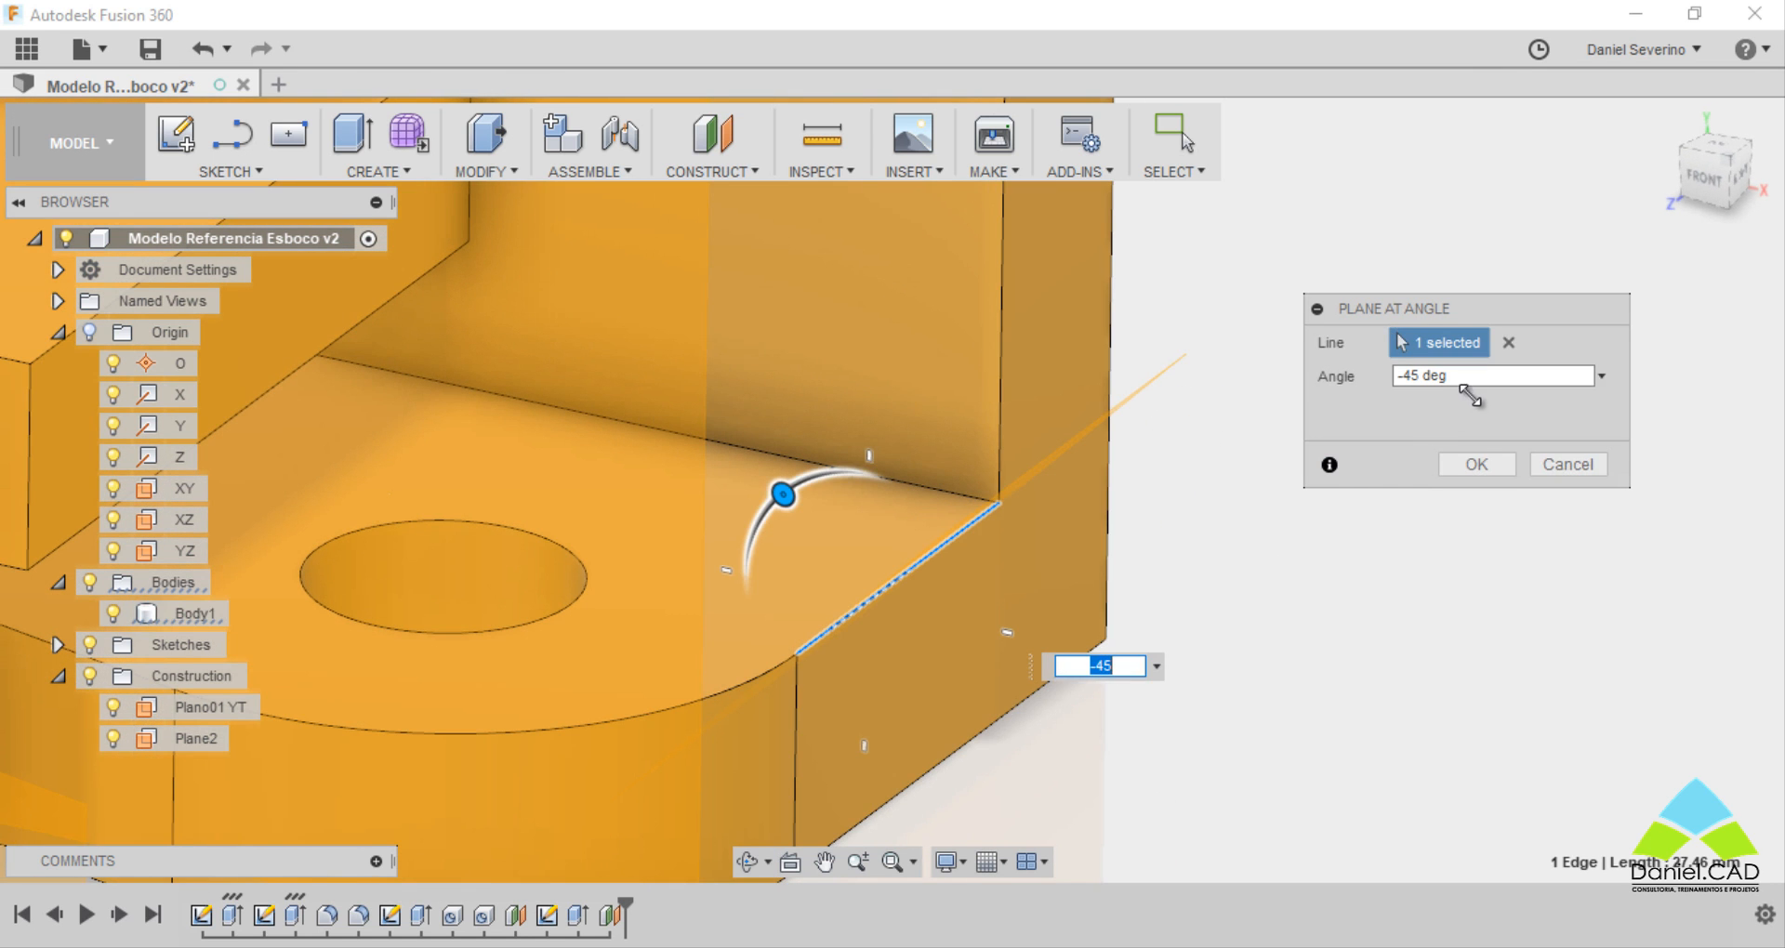
Set the plane's angle to 30 degrees and create the angled plane on the base edge
text(30)
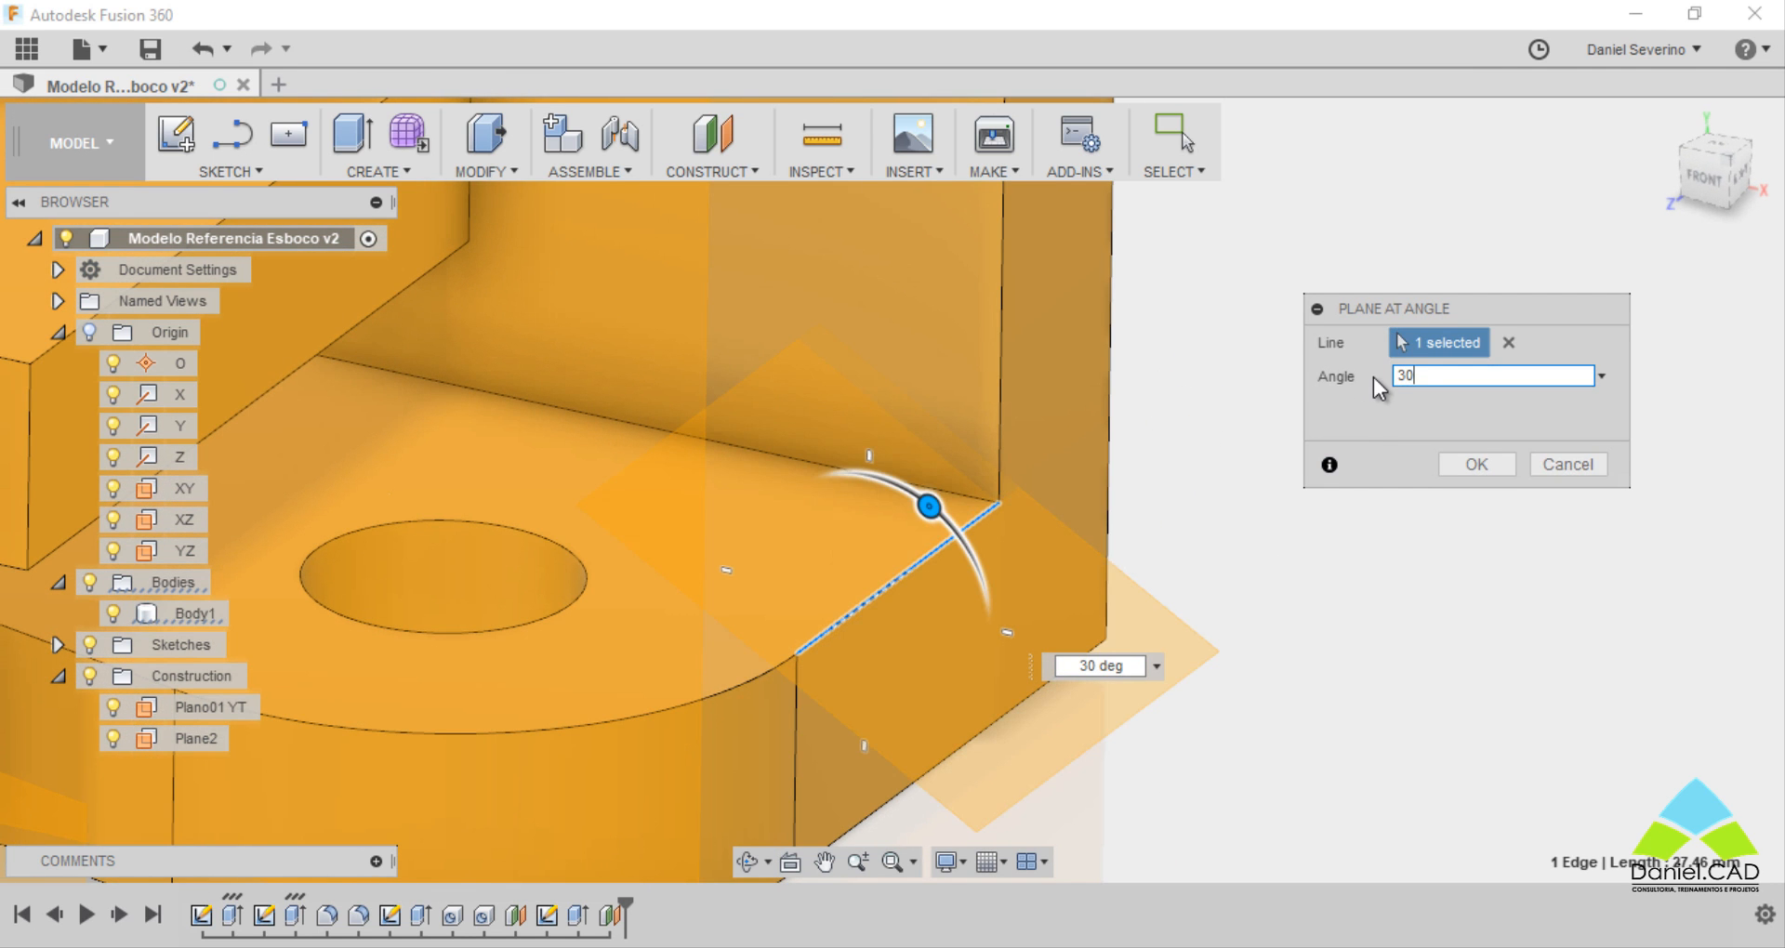
click(1468, 466)
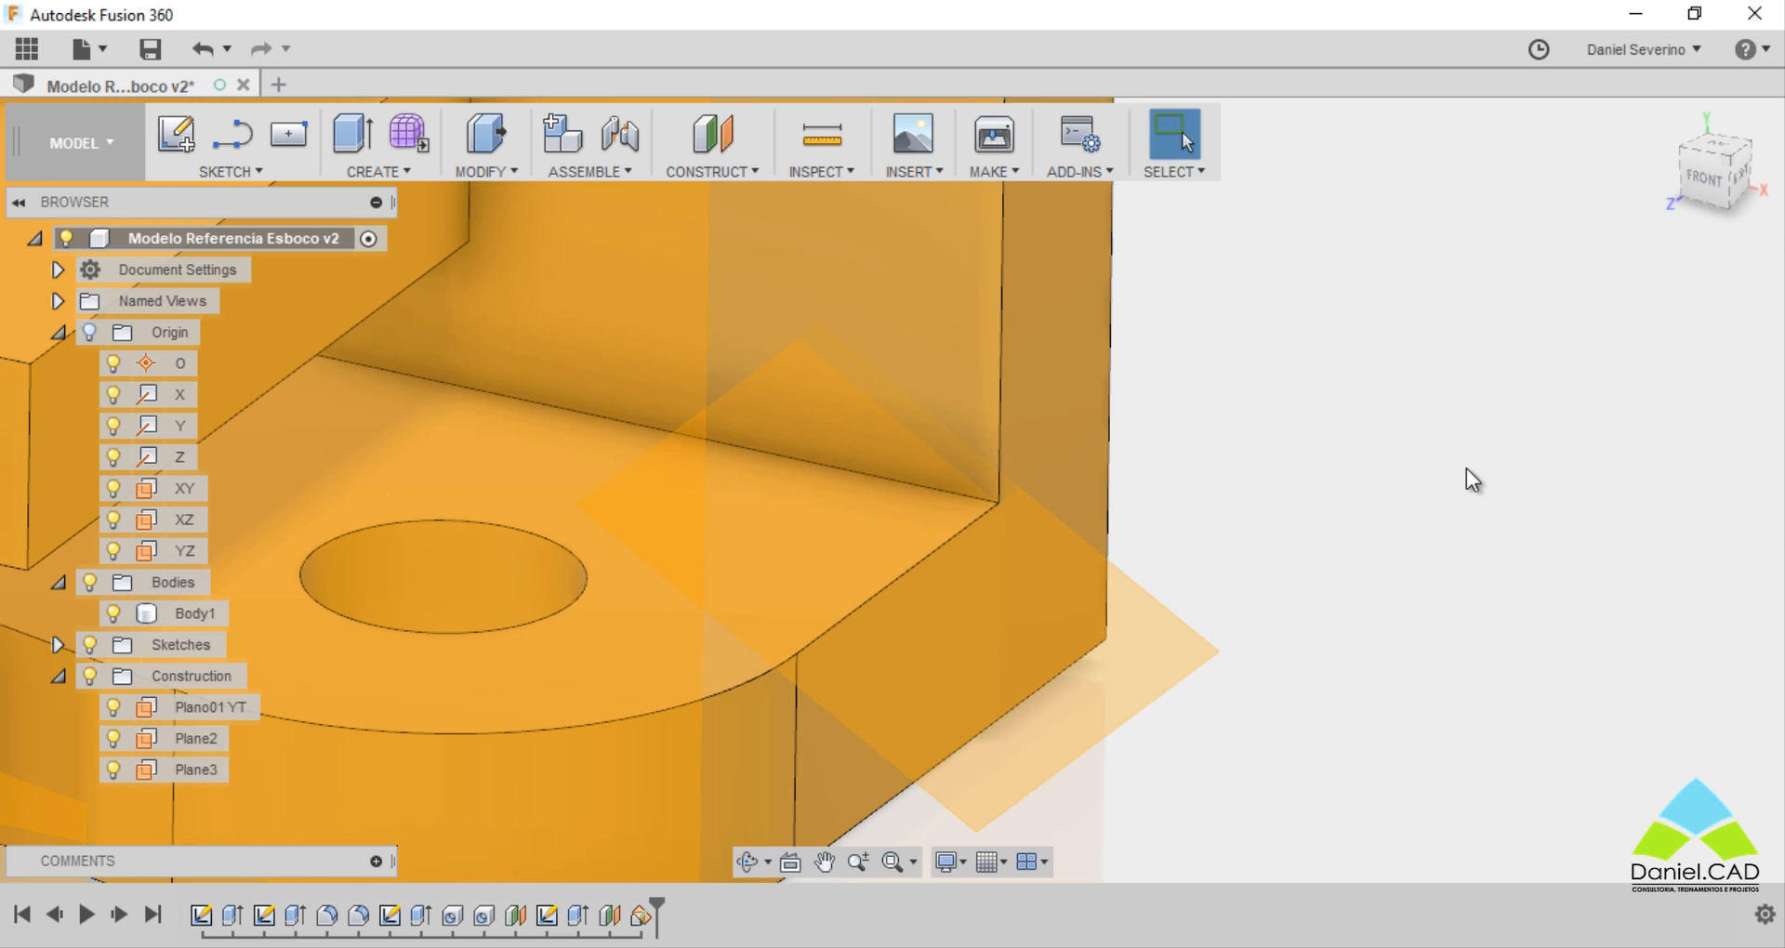
scroll(1465, 468, down, 2)
shift+middle_drag(1441, 470, 1187, 570)
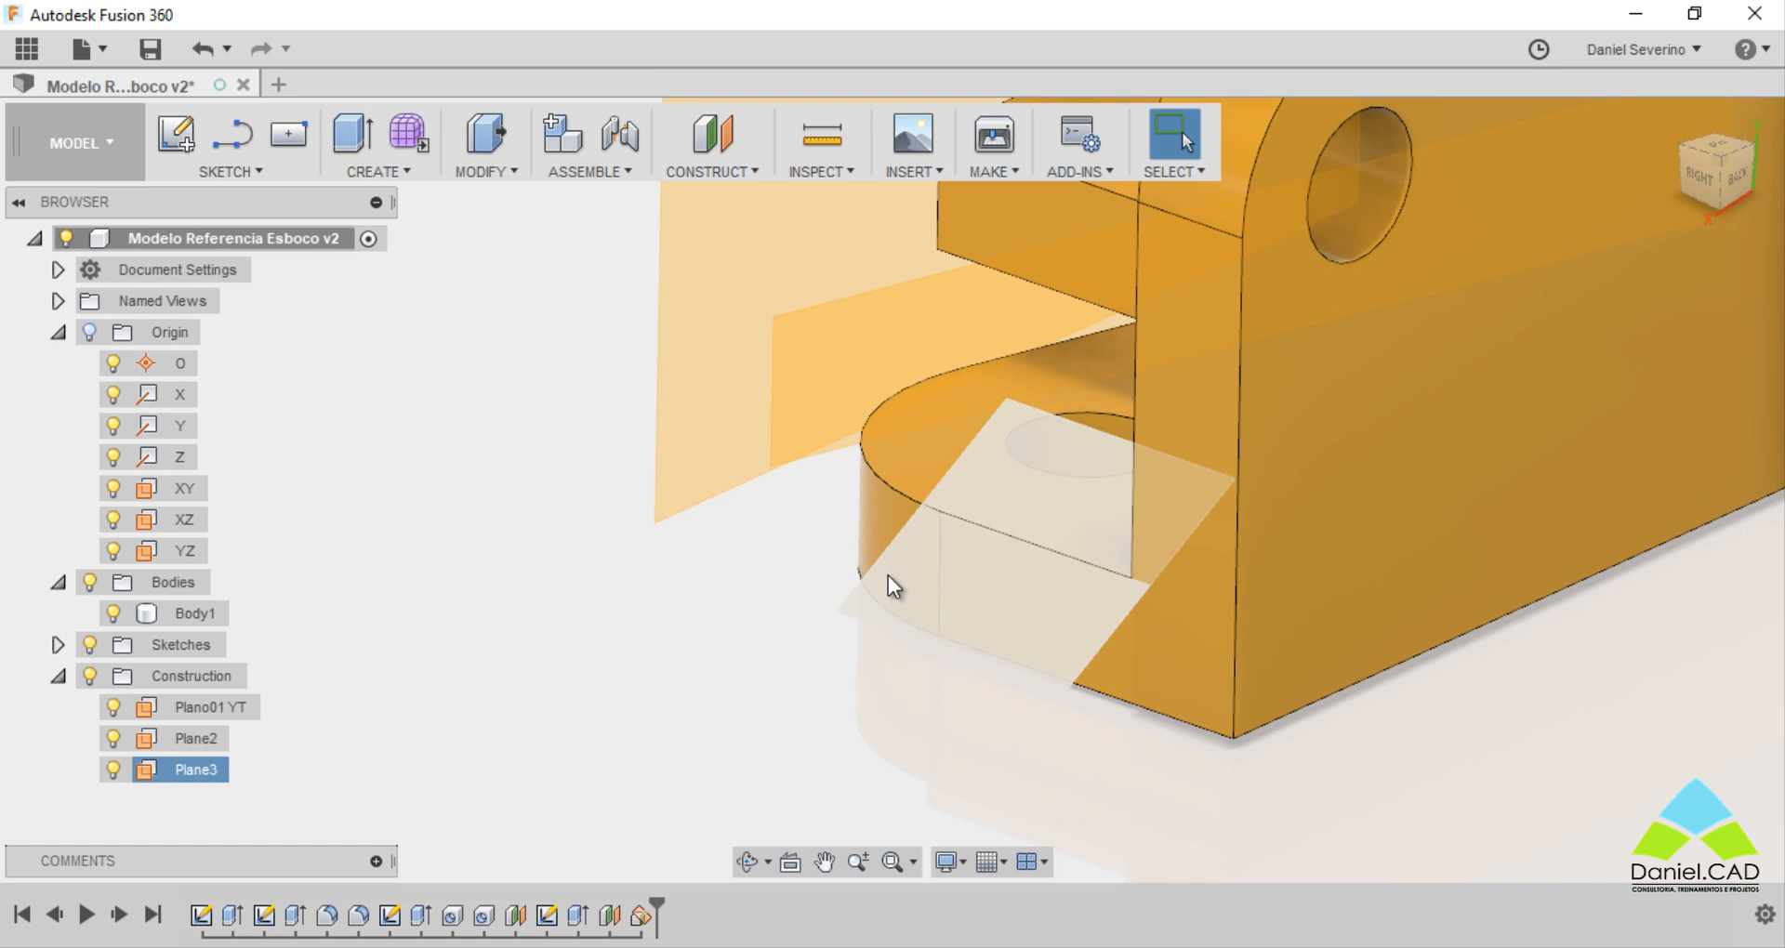
Start an offset plane from the 30-degree angled plane and move it 20 mm outward above the base
click(892, 582)
middle_drag(948, 572, 717, 658)
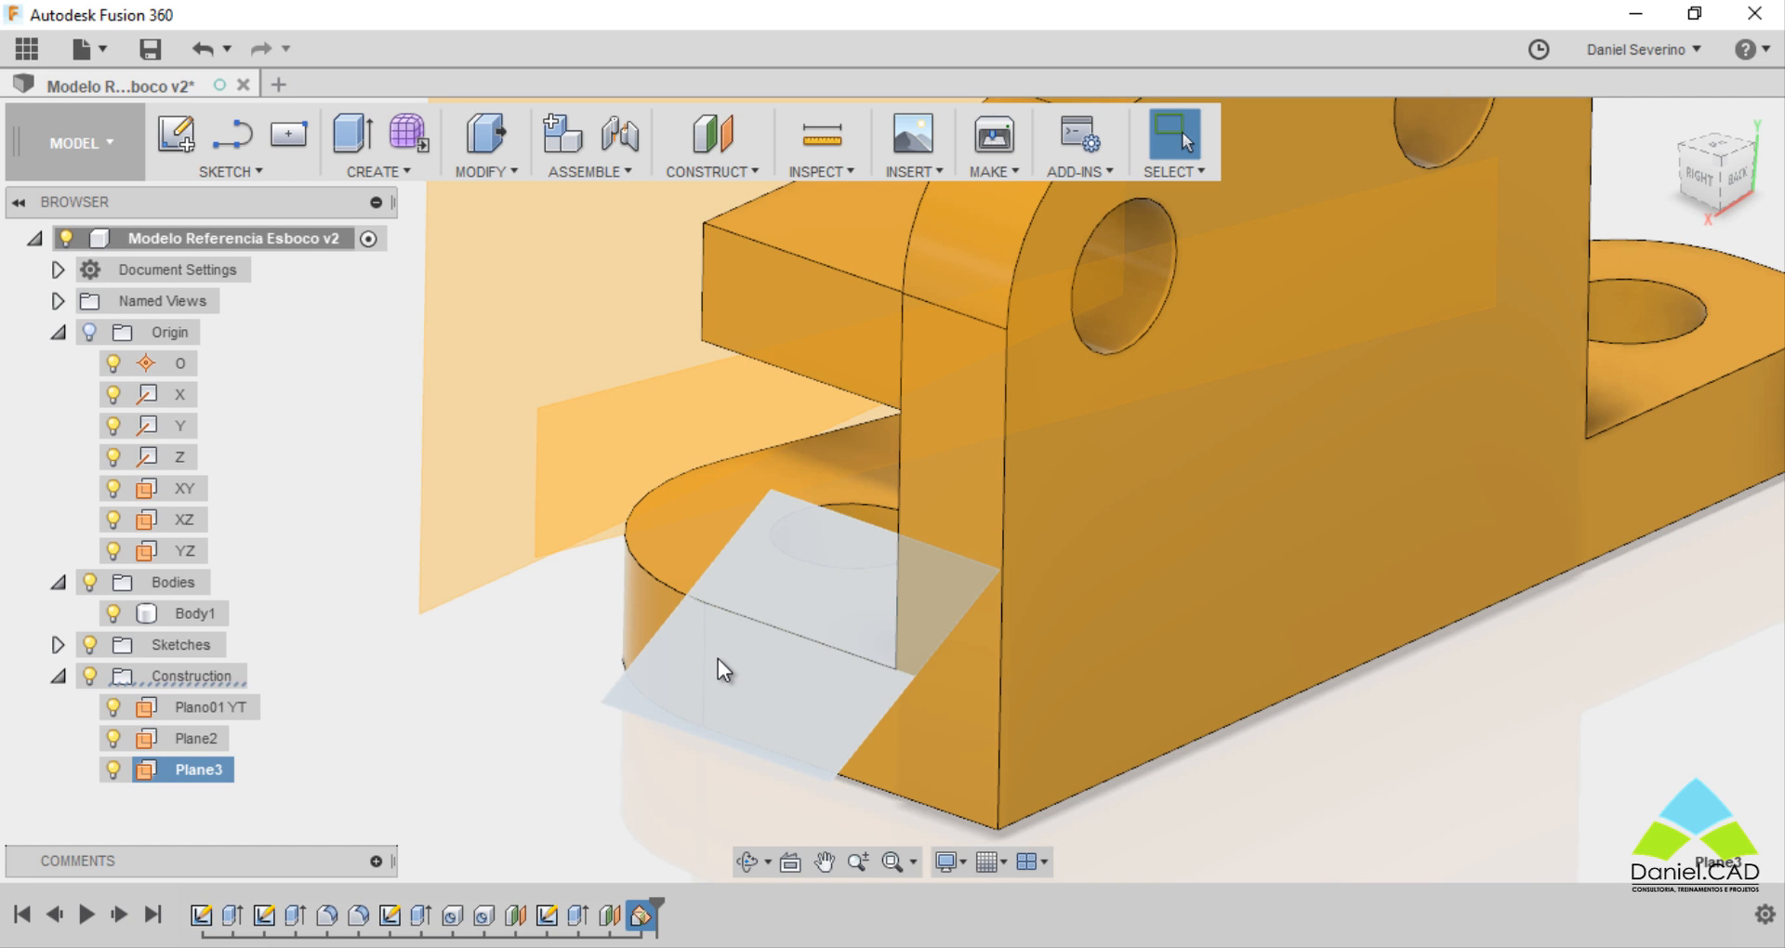
click(701, 648)
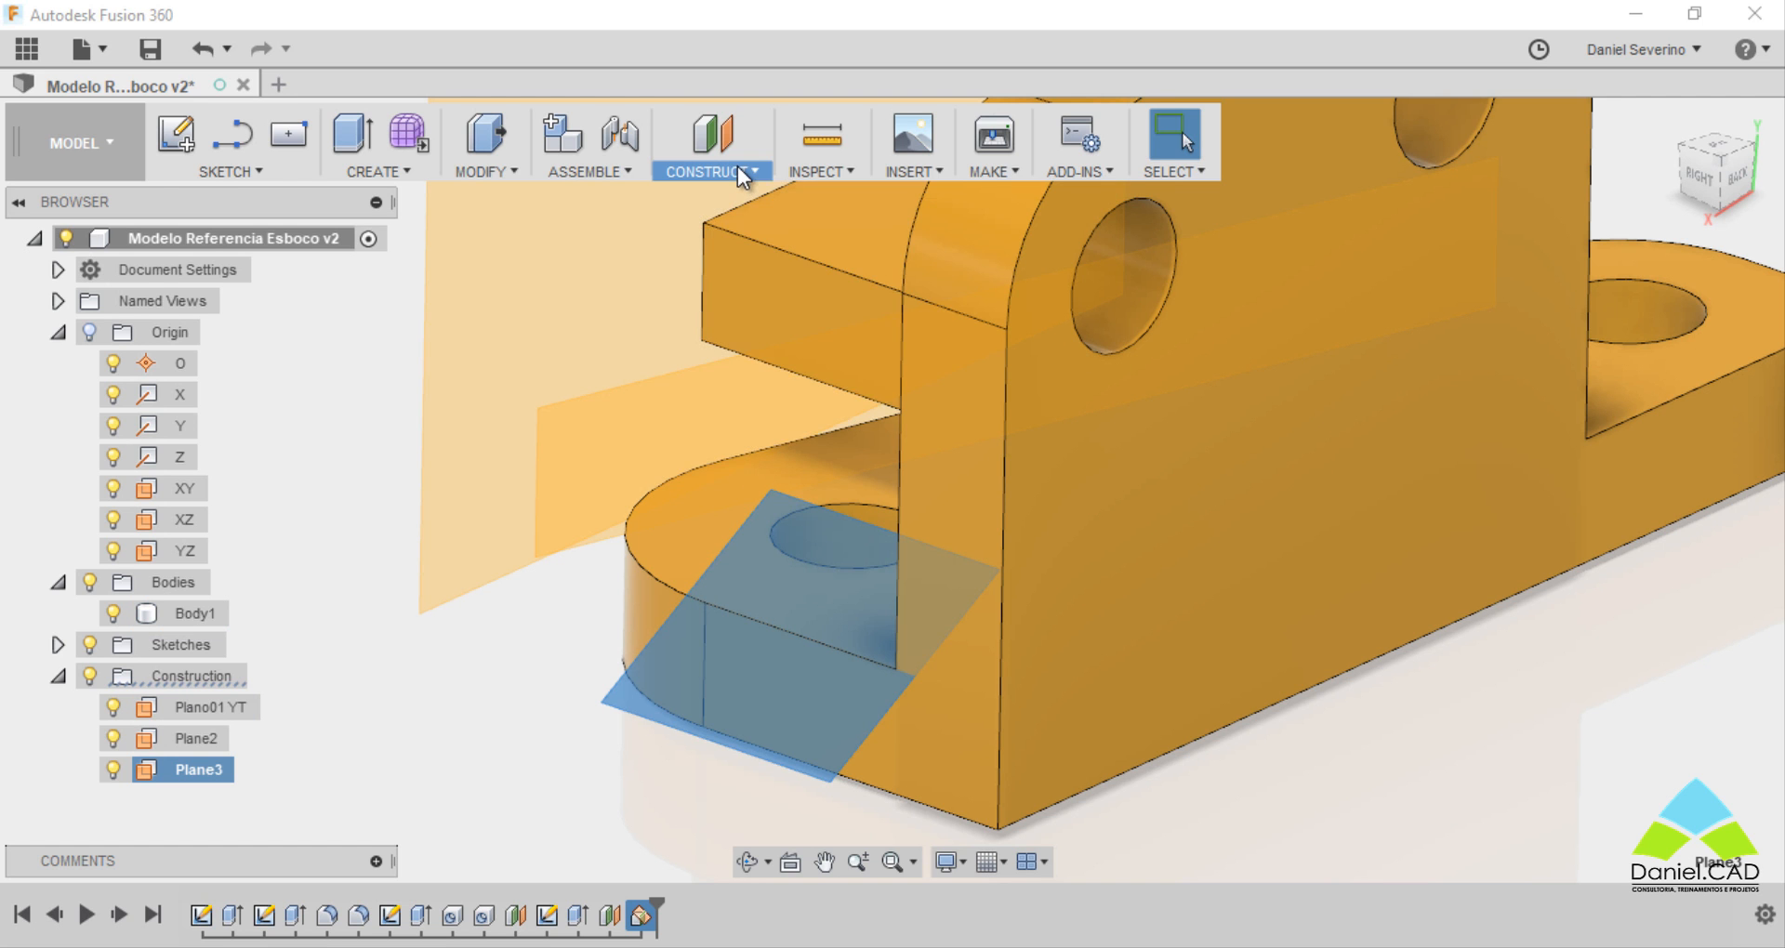
click(738, 167)
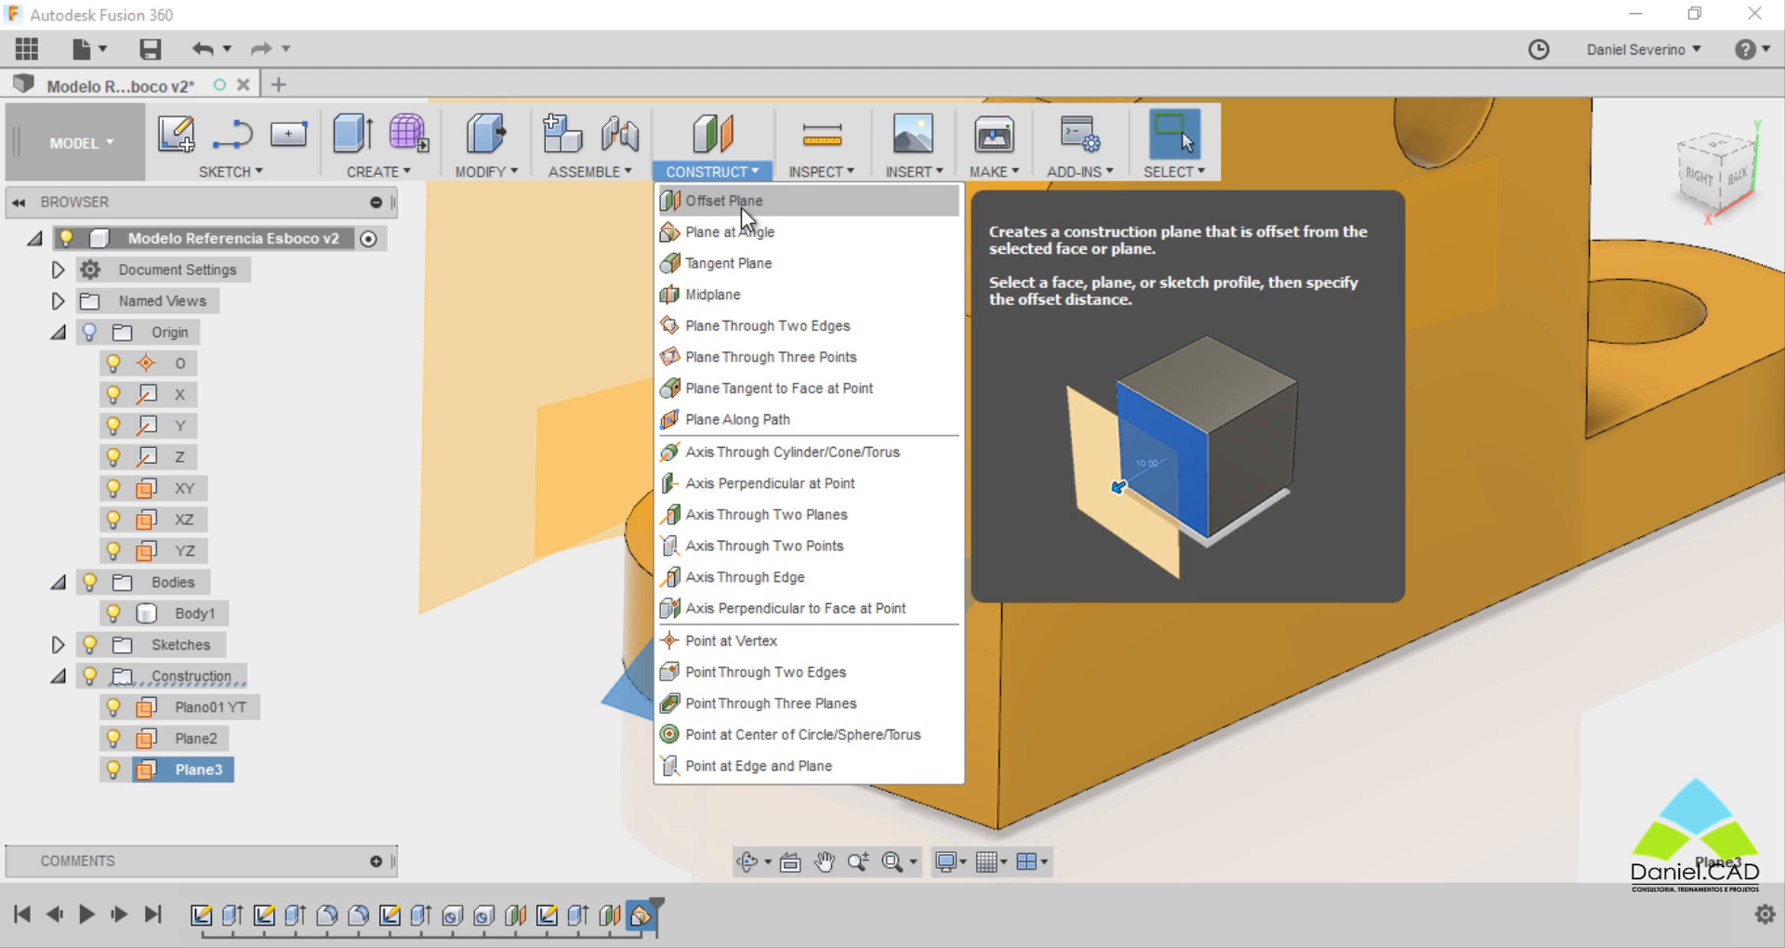
click(740, 201)
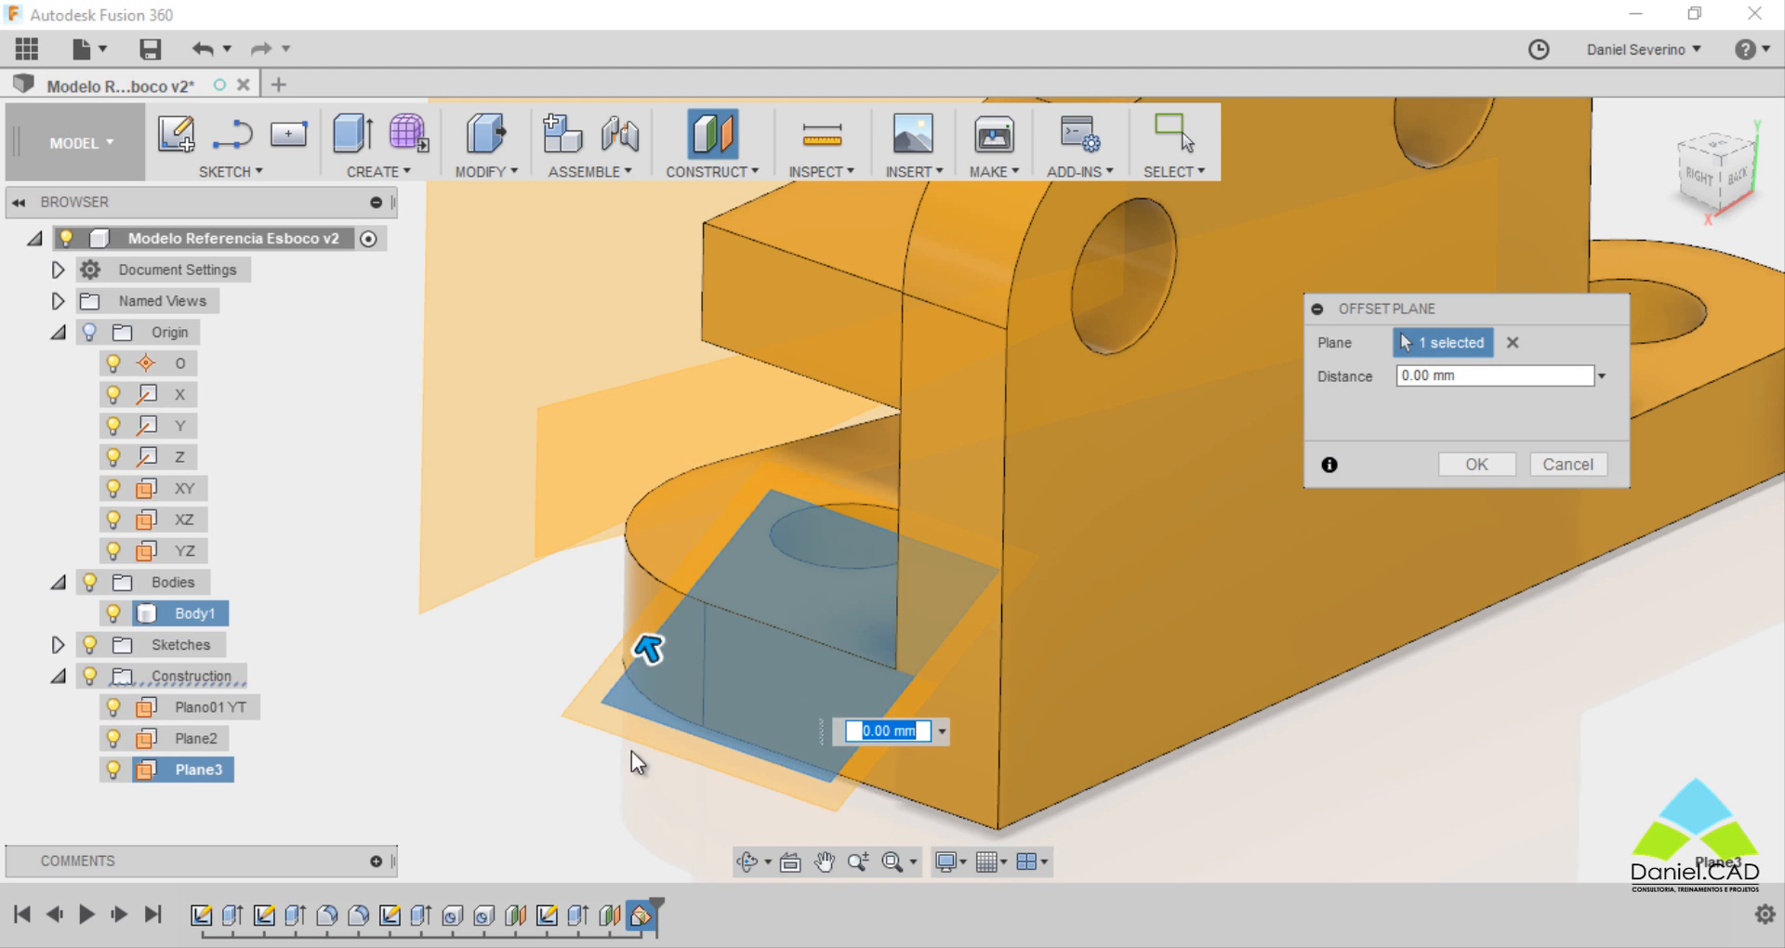
drag(649, 652, 593, 532)
scroll(586, 636, down, 2)
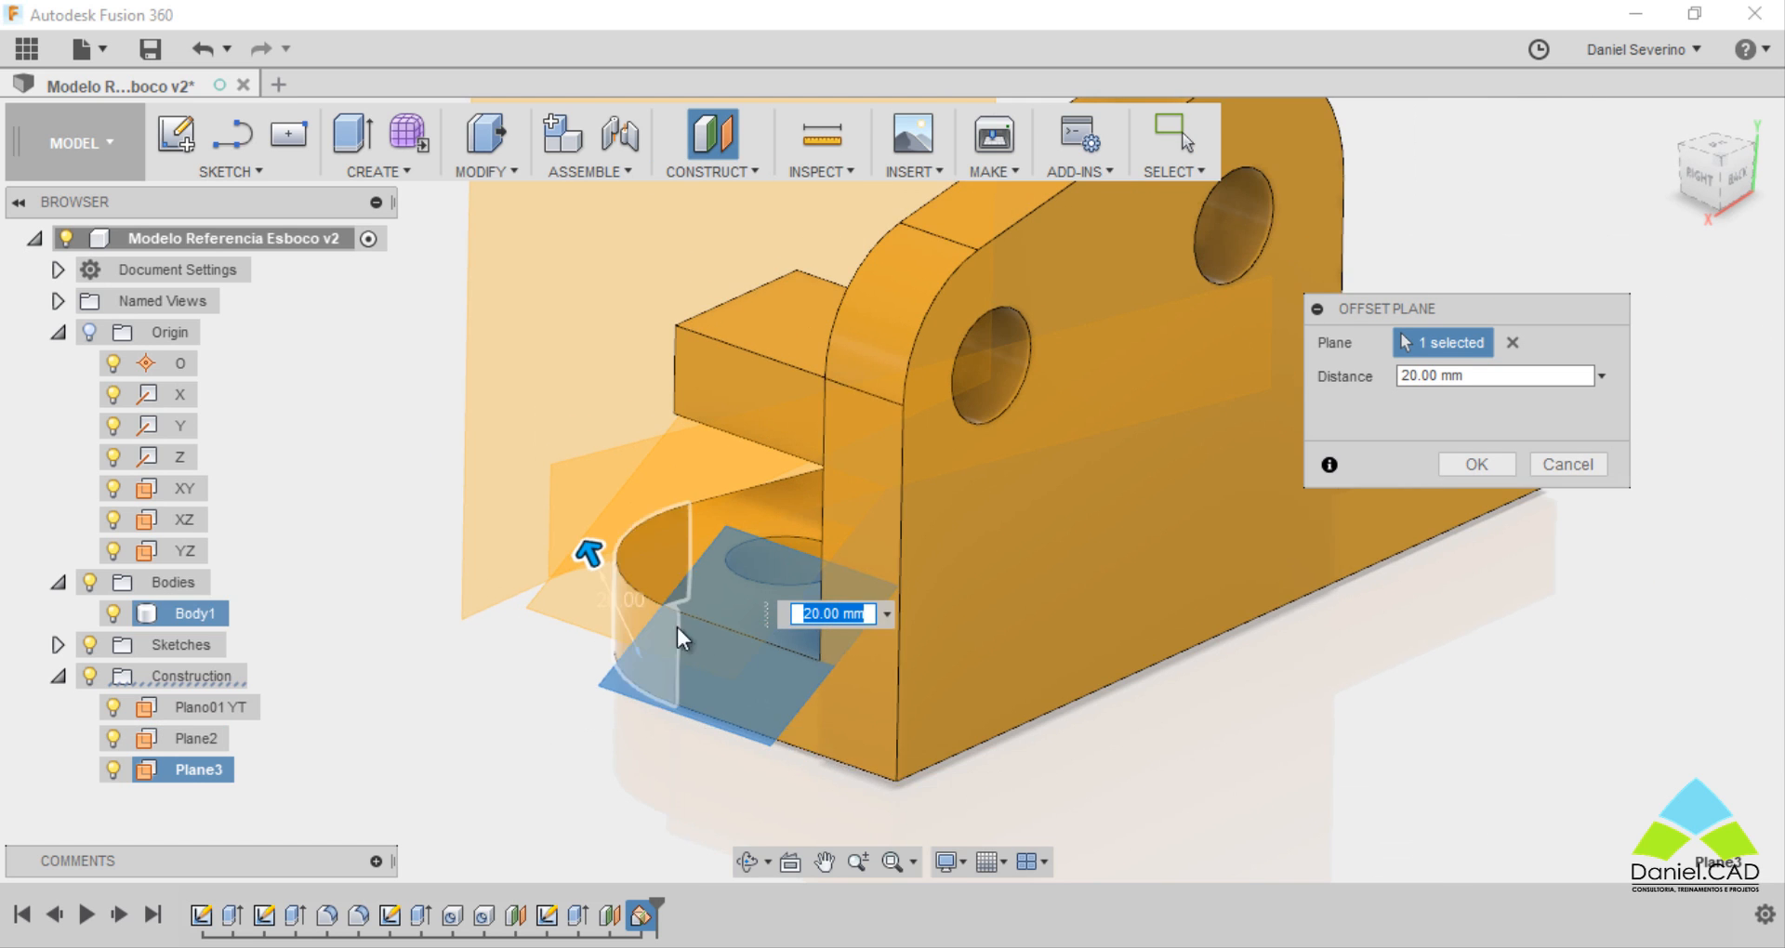
Adjust the offset from the angled plane to 17 mm in the front view and create the parallel plane
shift+middle_drag(723, 665, 1096, 586)
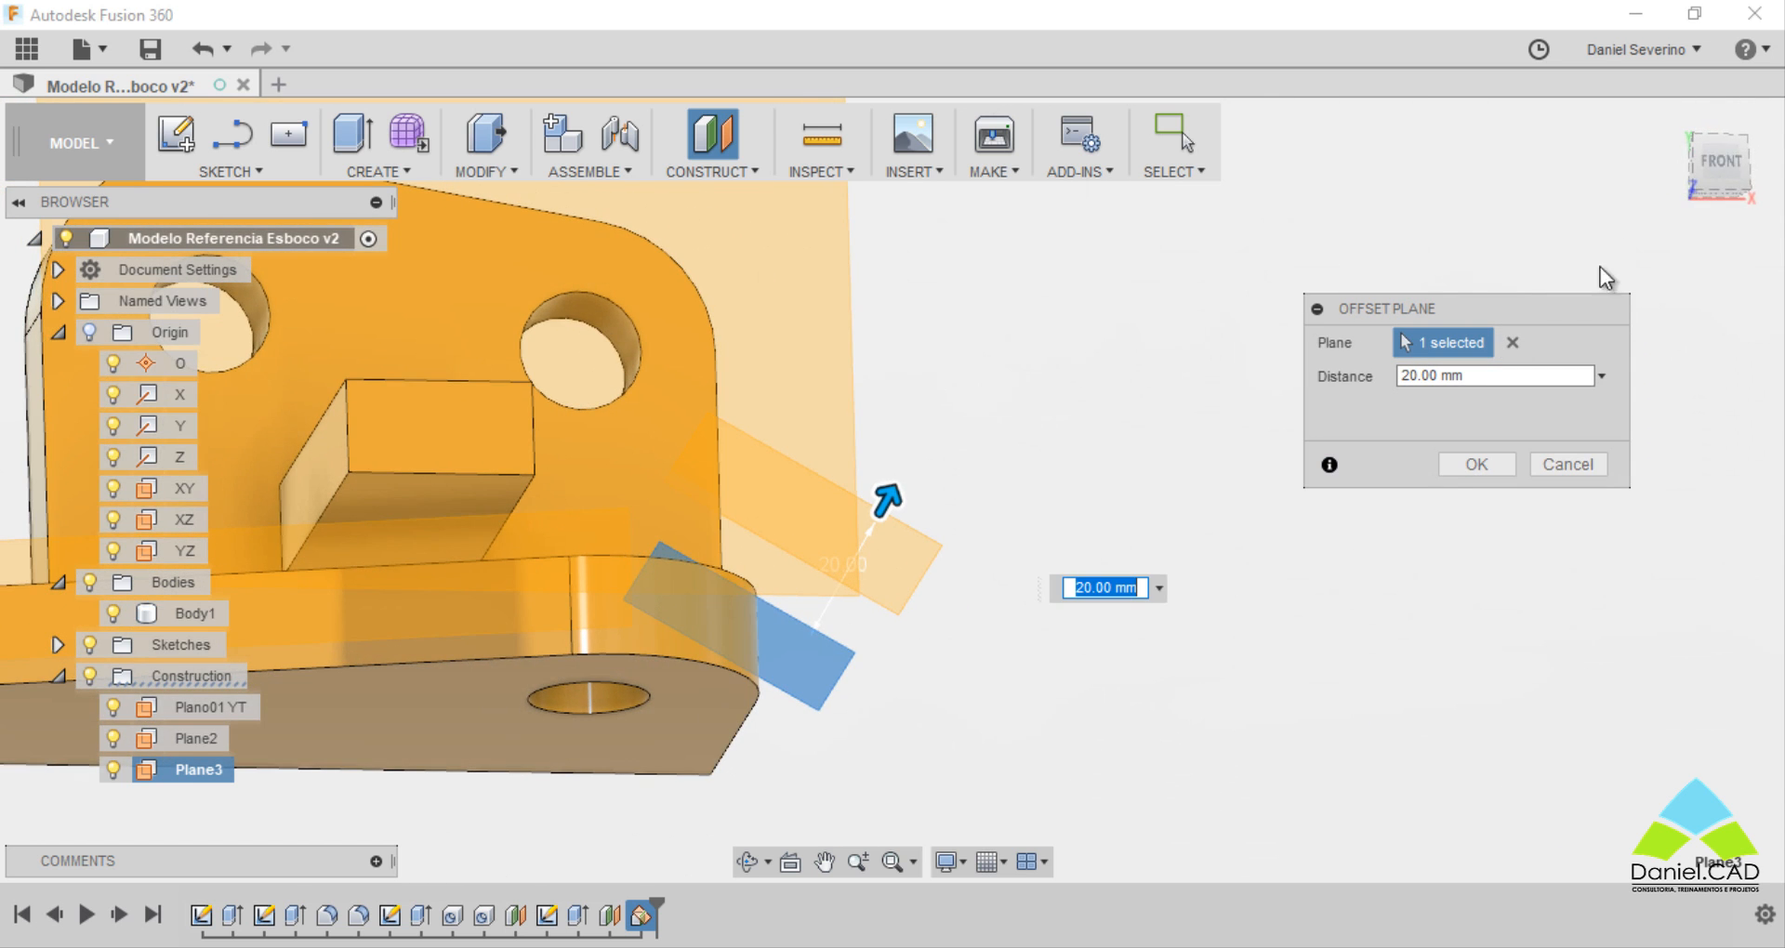
click(1722, 161)
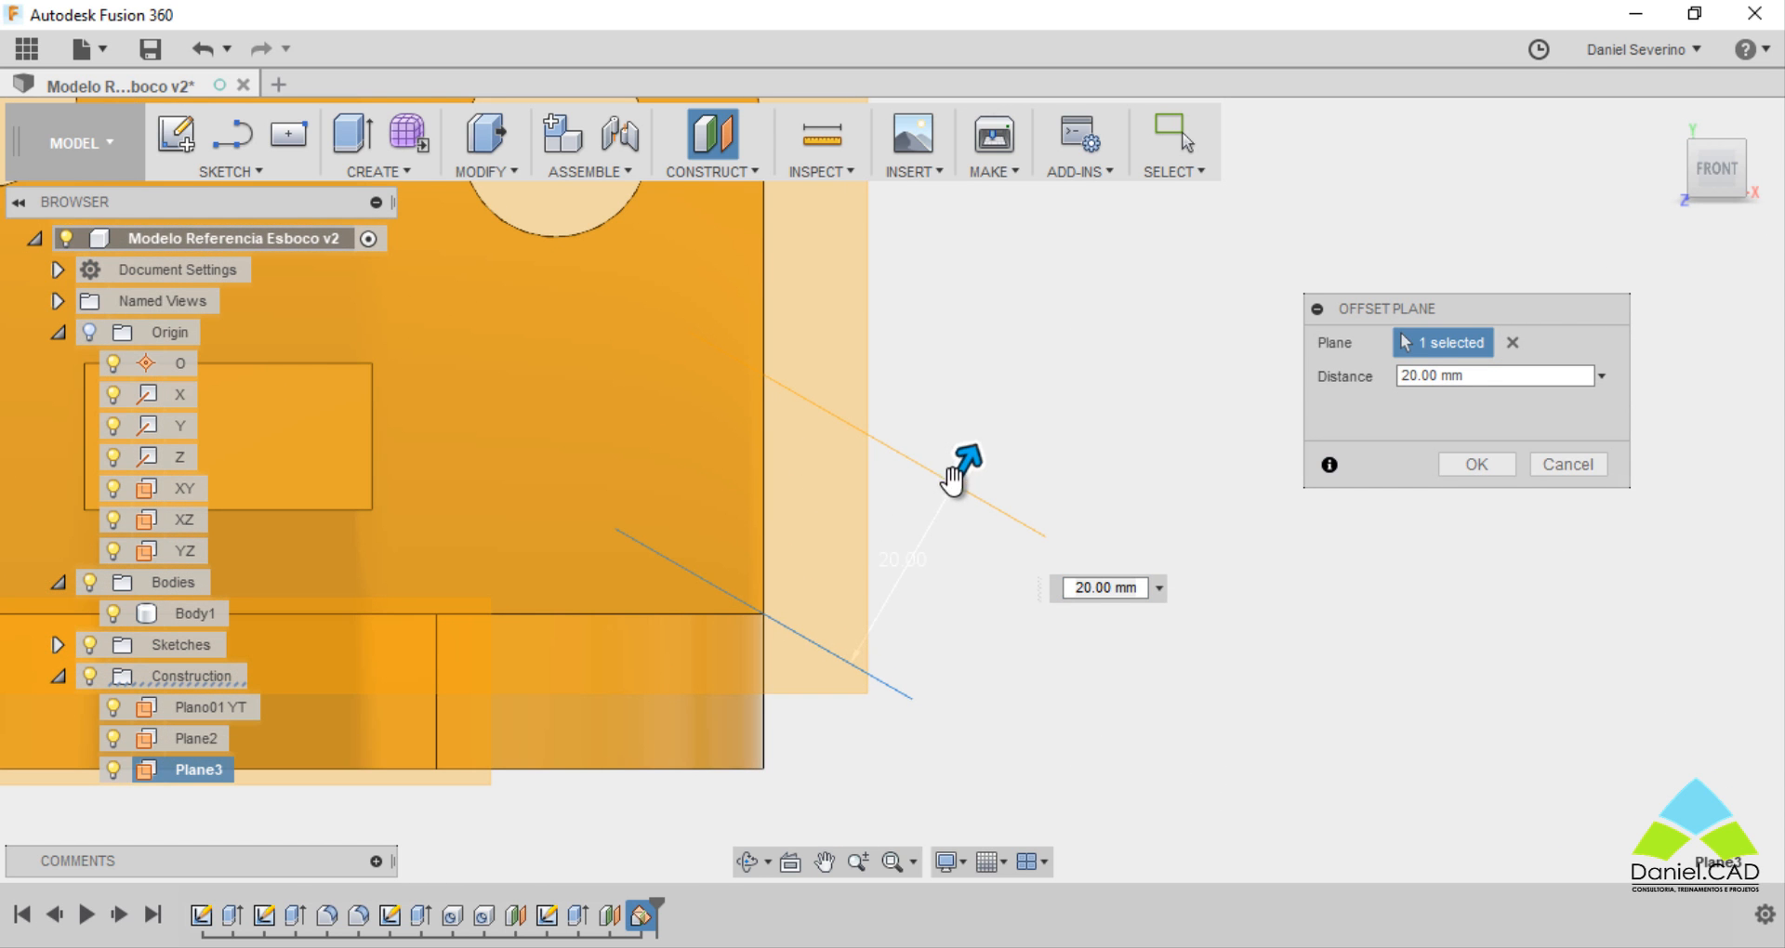
drag(976, 457, 962, 485)
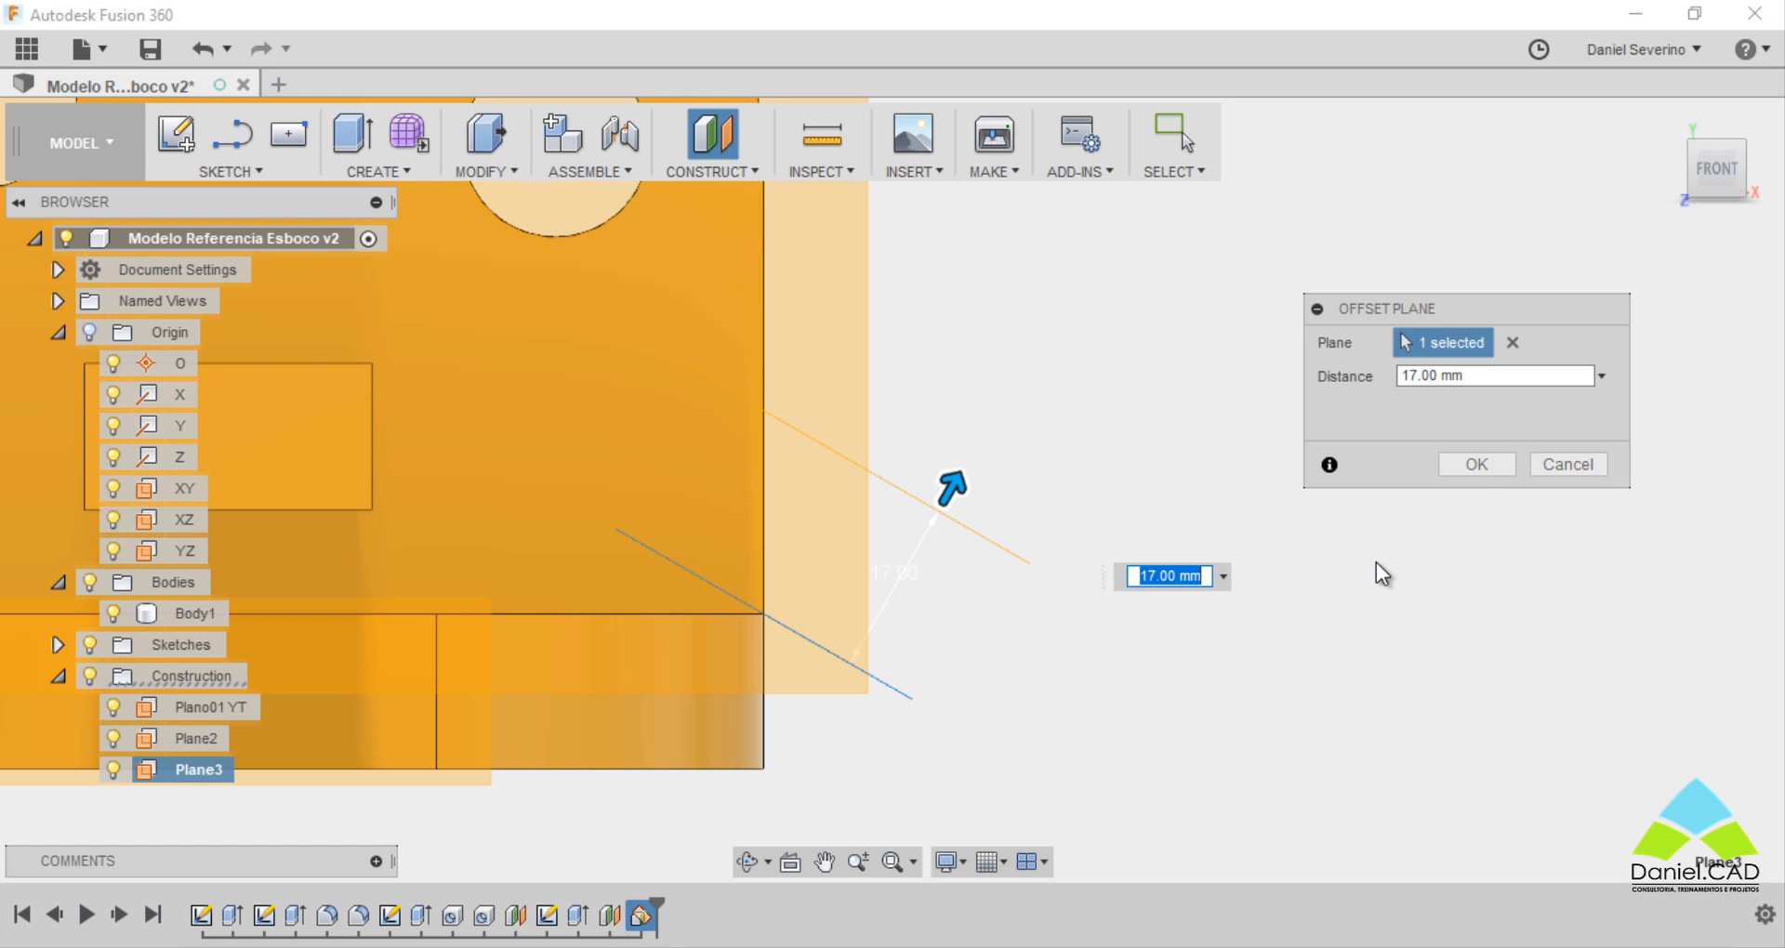
click(1473, 465)
shift+middle_drag(1147, 463, 1013, 525)
click(1095, 509)
shift+middle_drag(784, 518, 1288, 571)
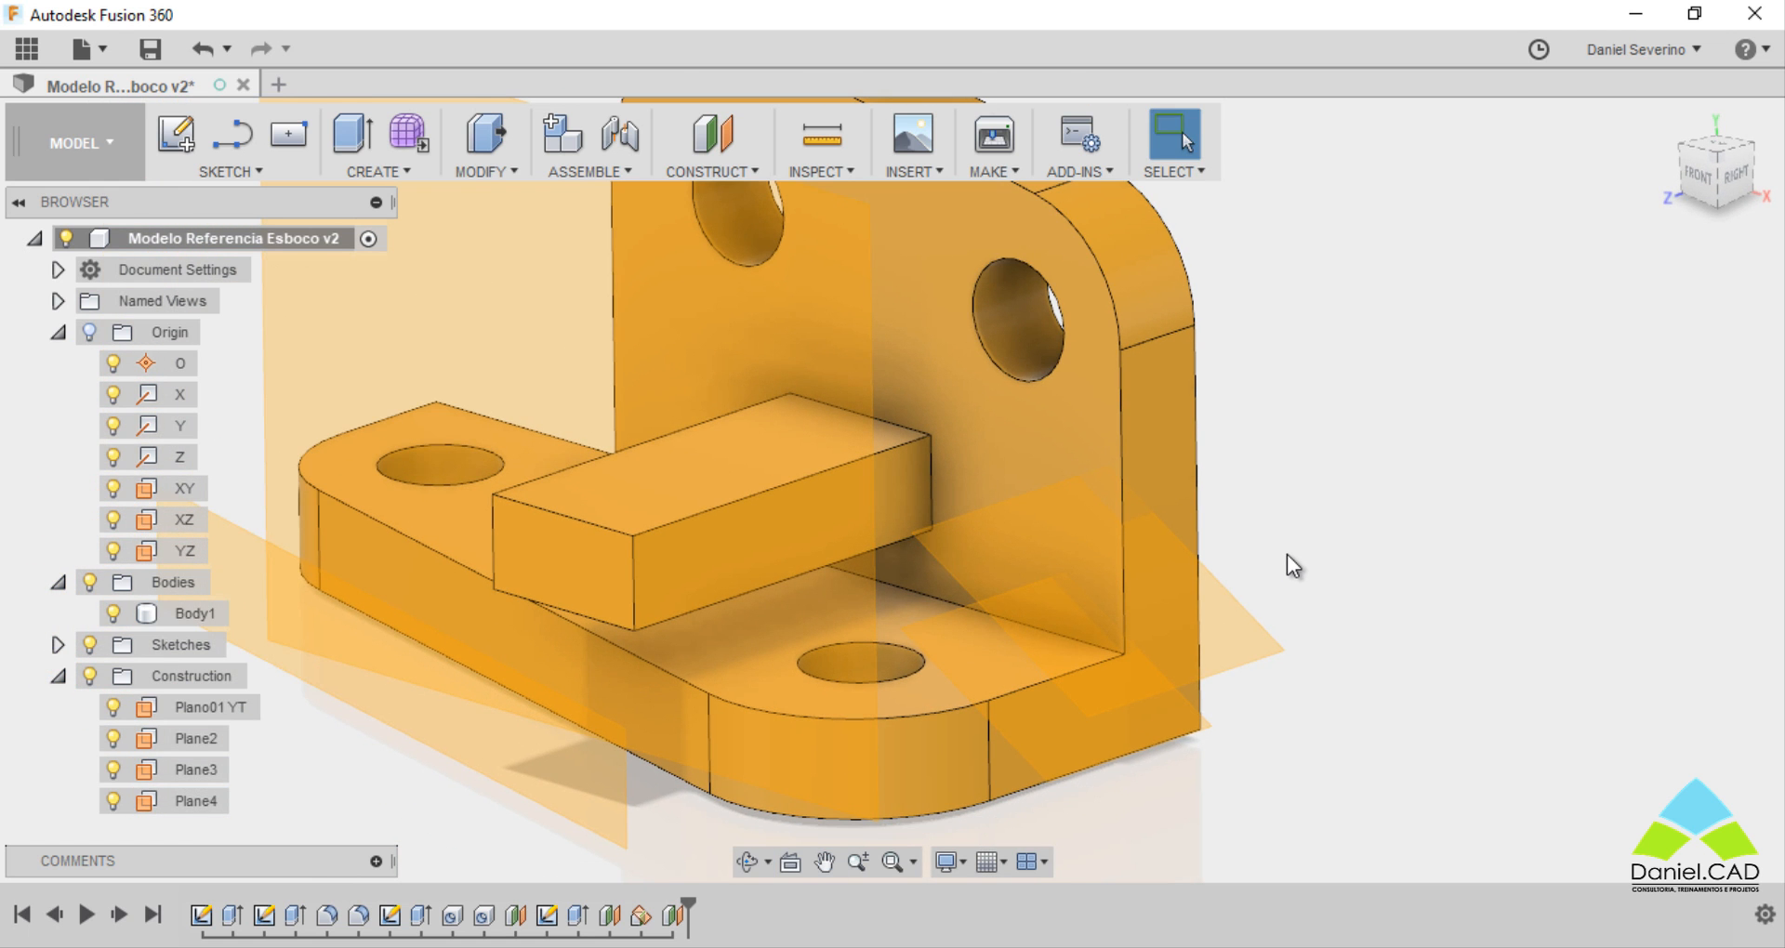